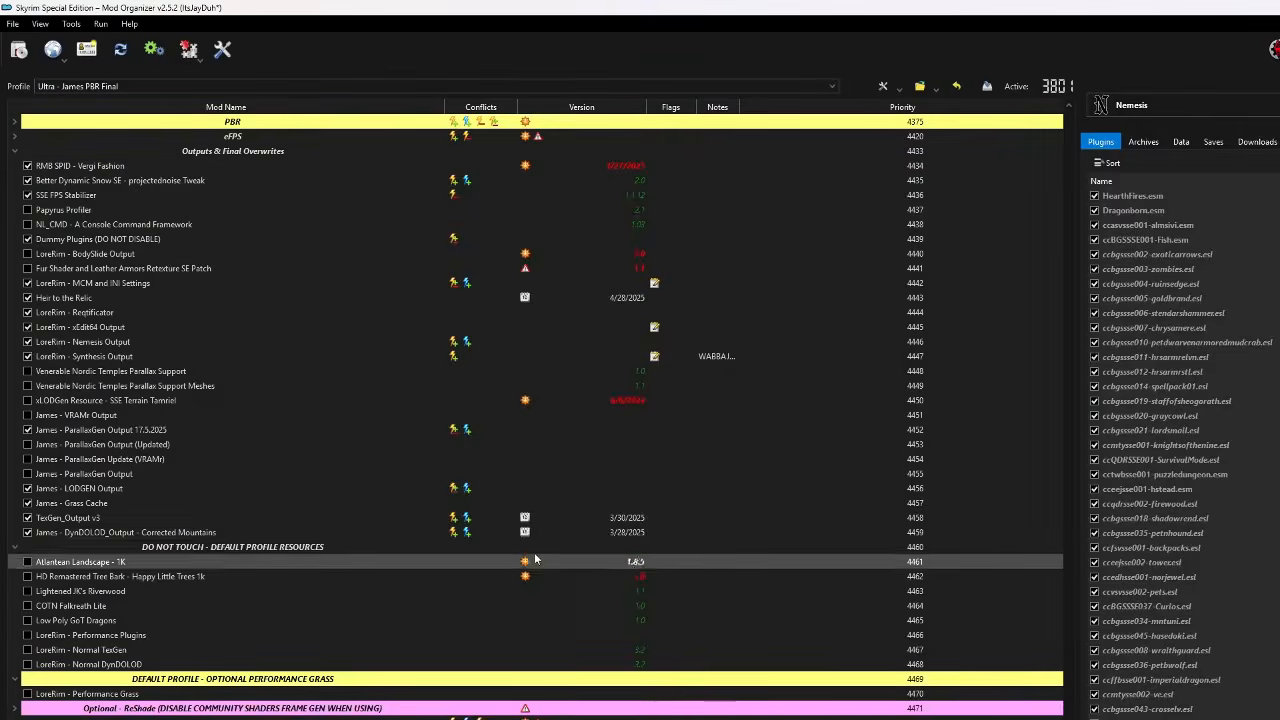
- Look through the mod list around the Outputs & Final Overwrites section, and switch to the VRAMr mod page
scroll(484, 405, "down", 10)
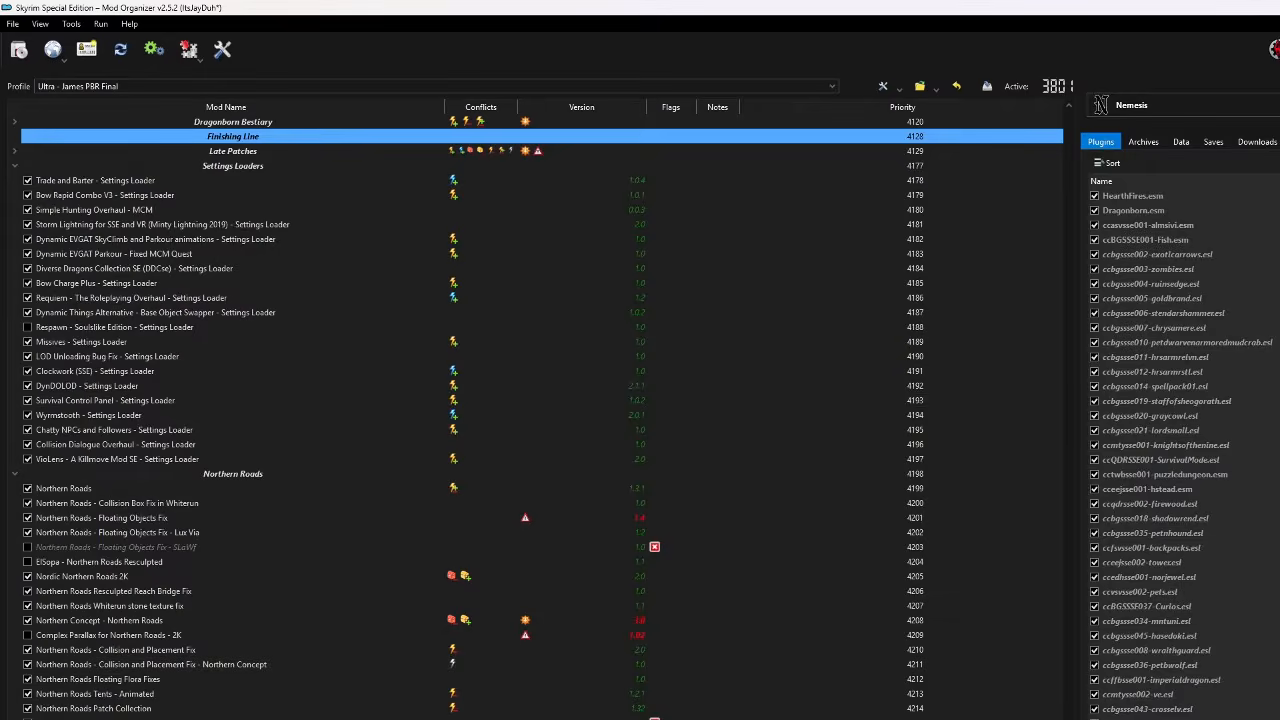
left_click_drag(1069, 718, 1010, 719)
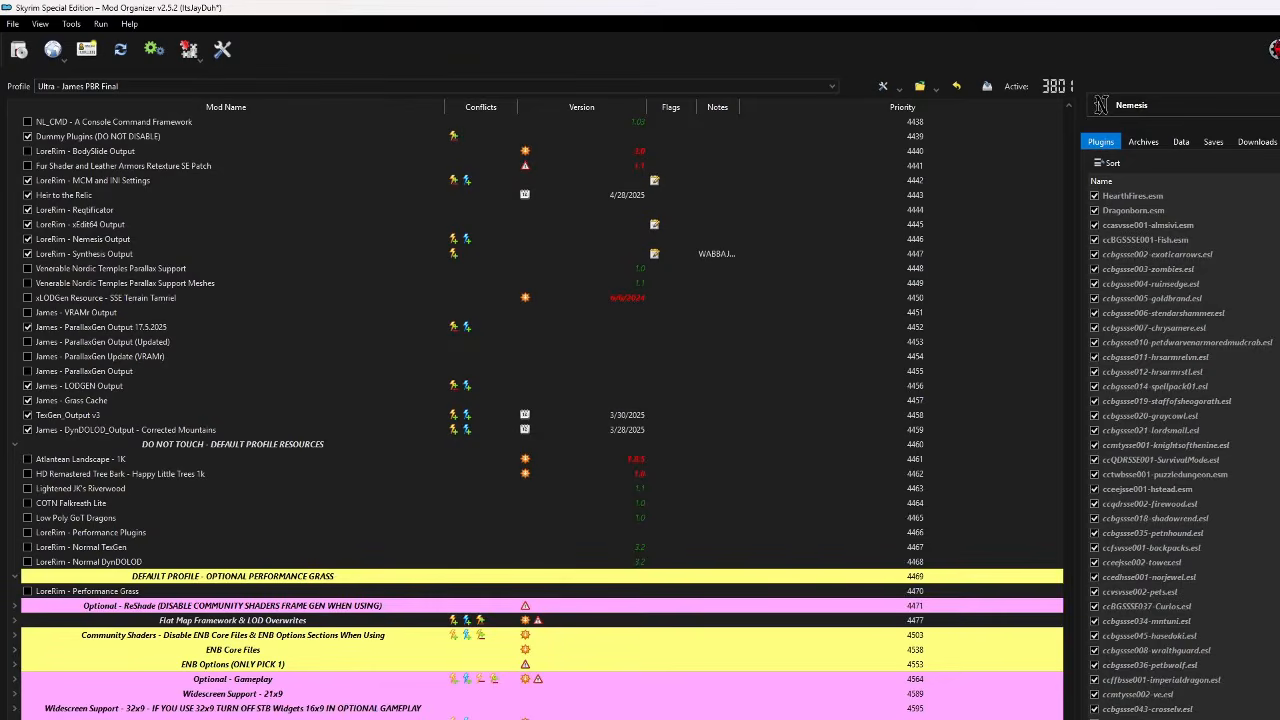
scroll(605, 398, "up", 4)
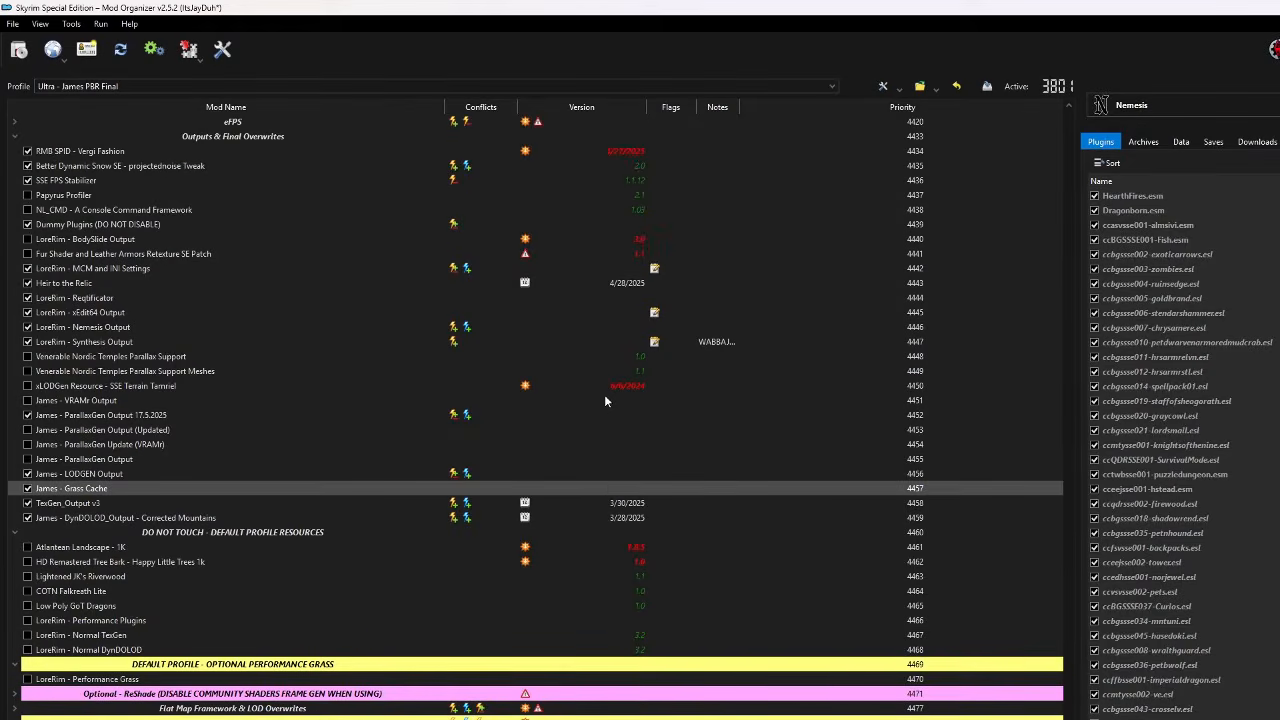
scroll(605, 401, "up", 3)
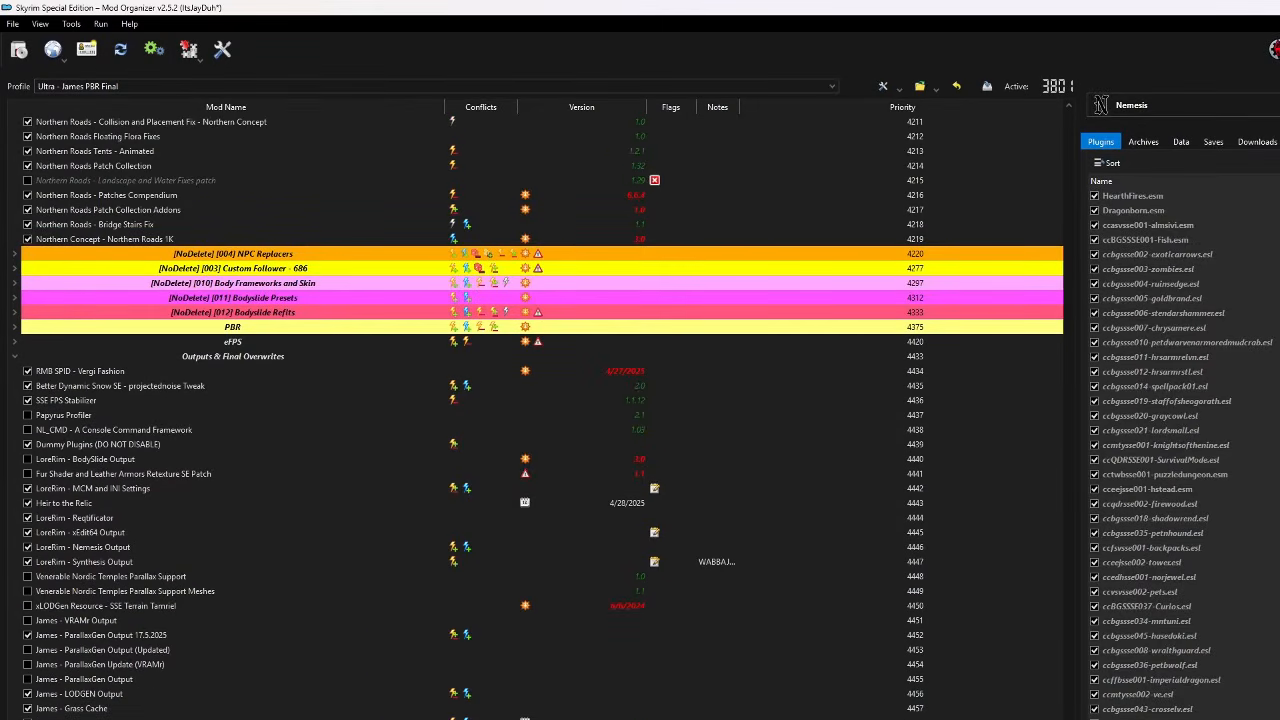
left_click(1279, 8)
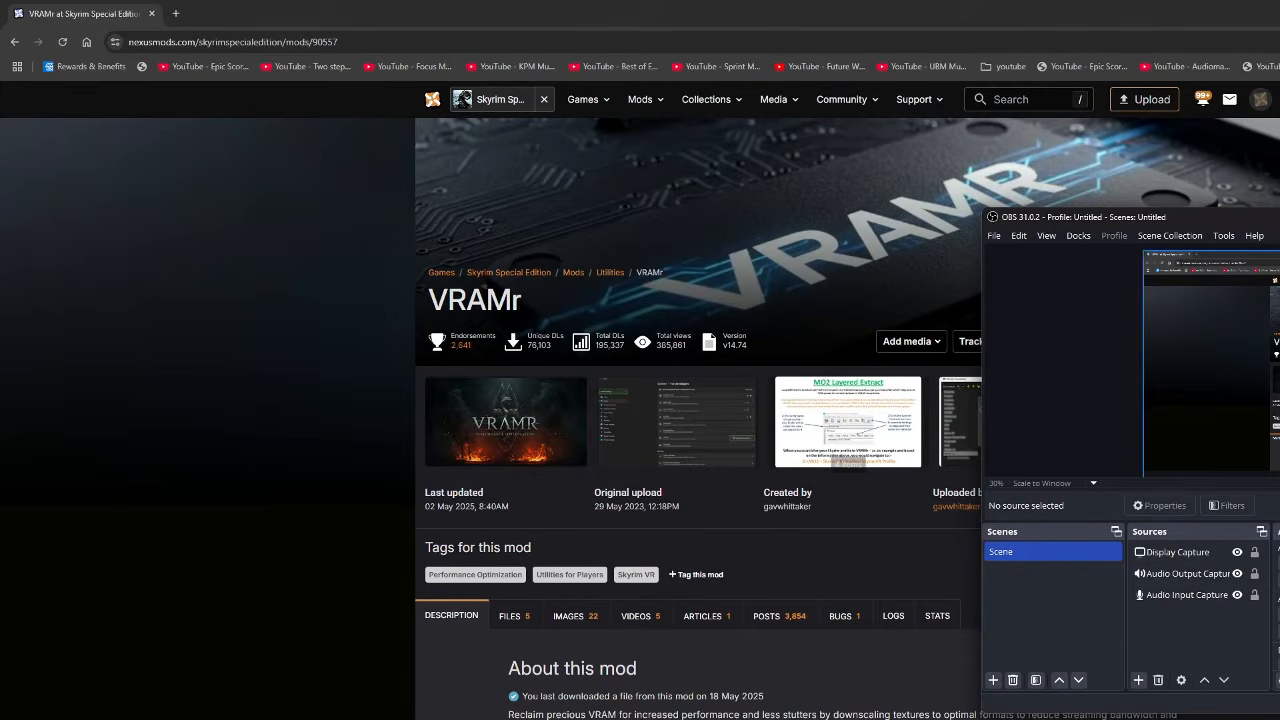
- Switch to Steam and open the recordings and screenshots of The Elder Scrolls V: Skyrim Special Edition from the library
left_click(1279, 13)
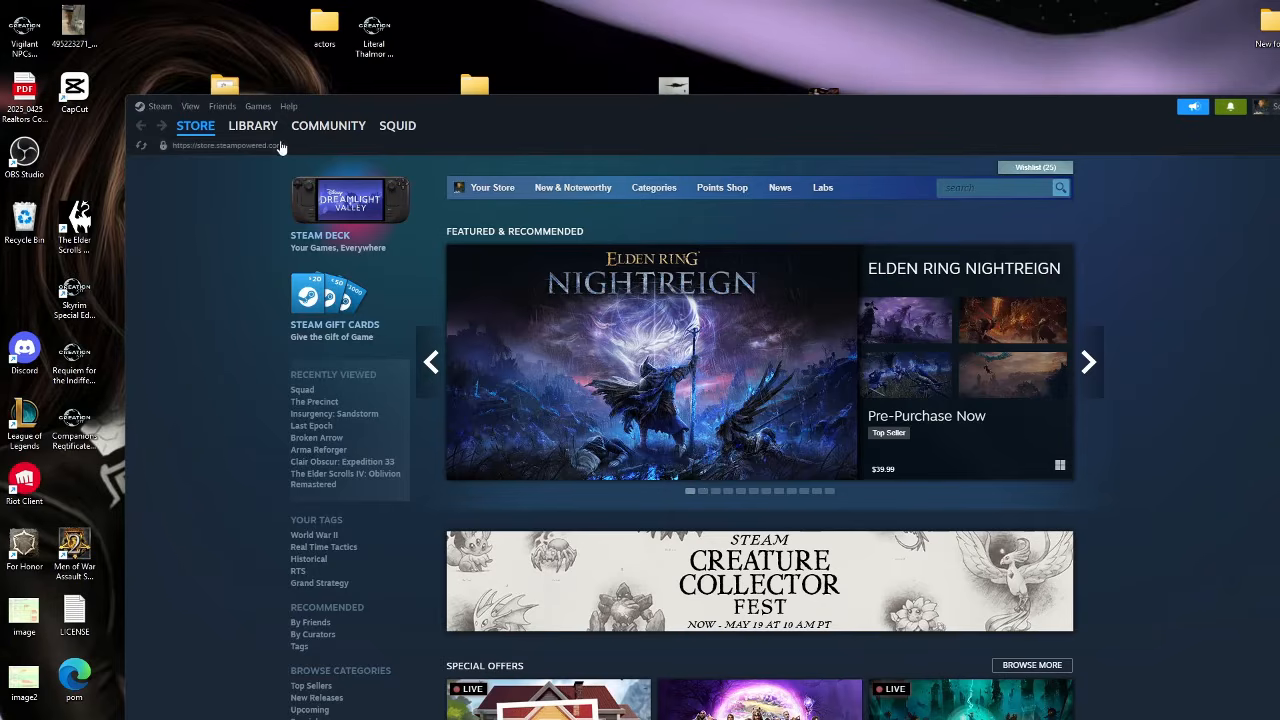
left_click(250, 150)
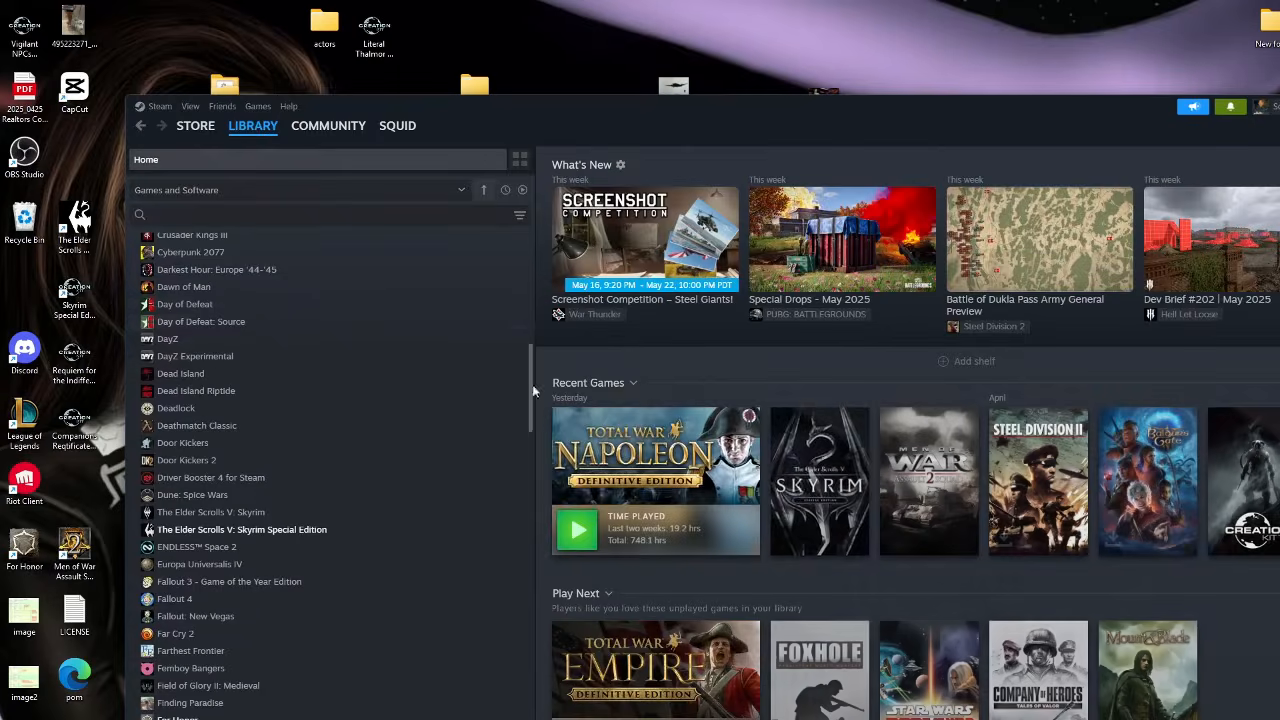
left_click(837, 480)
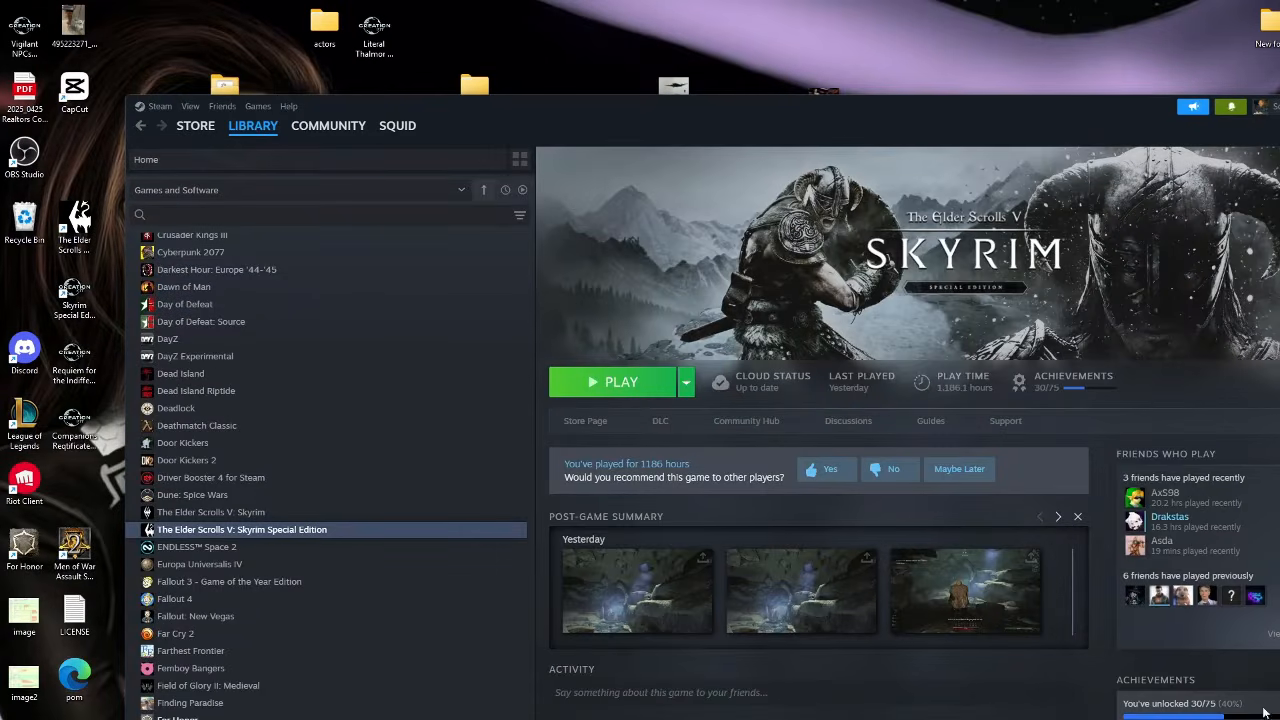
scroll(1265, 712, "down", 5)
left_click(1265, 712)
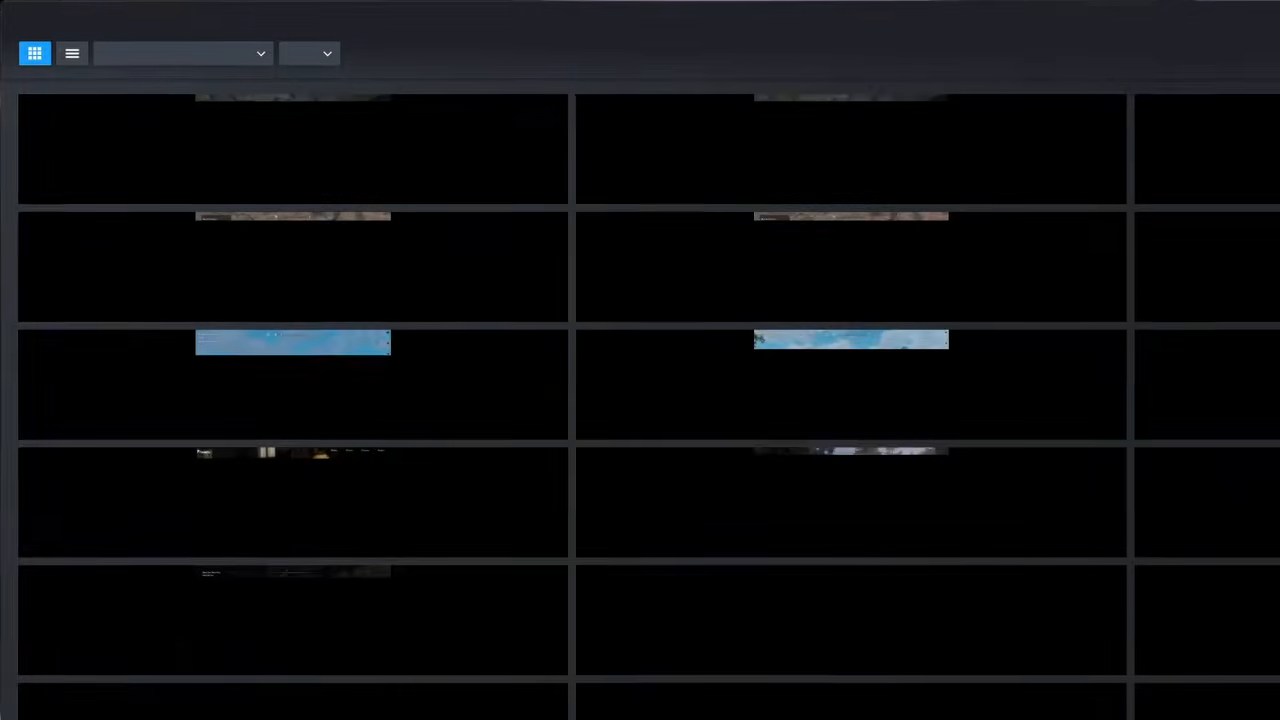
- Browse the Skyrim Special Edition screenshots and view individual ones at full size to examine the game's visuals
scroll(940, 511, "down", 5)
scroll(988, 548, "down", 3)
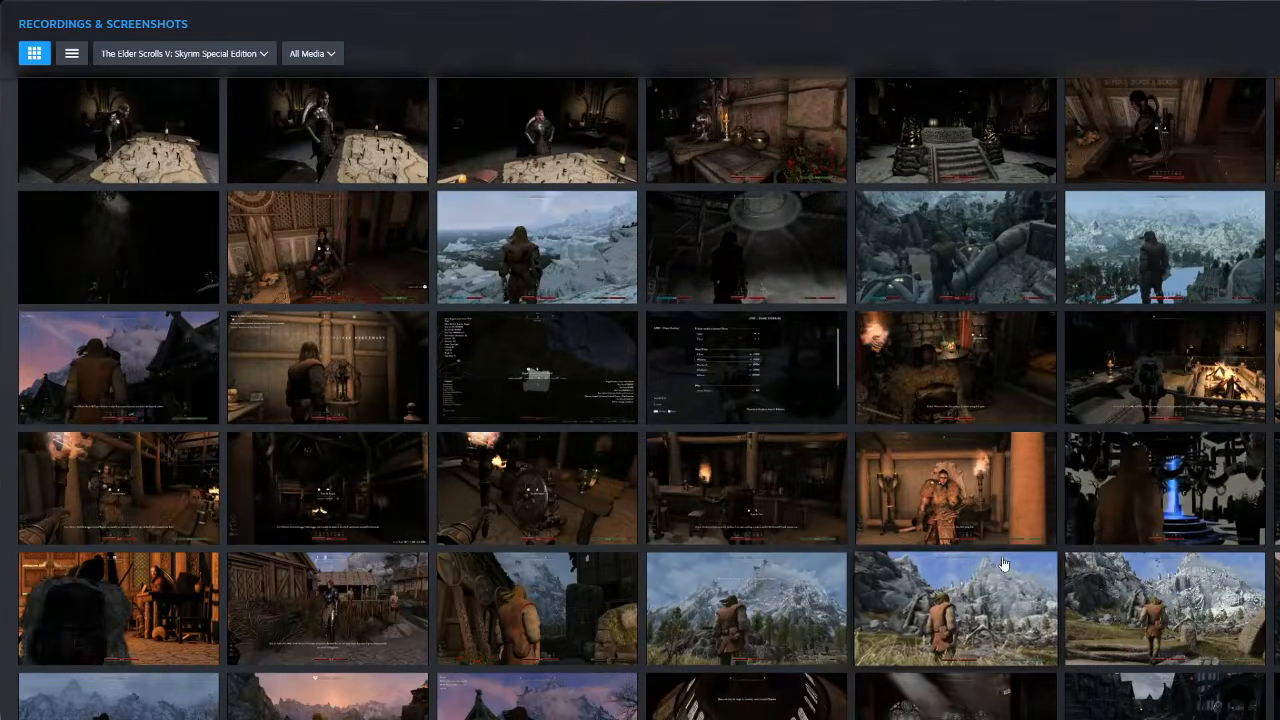
left_click(1137, 497)
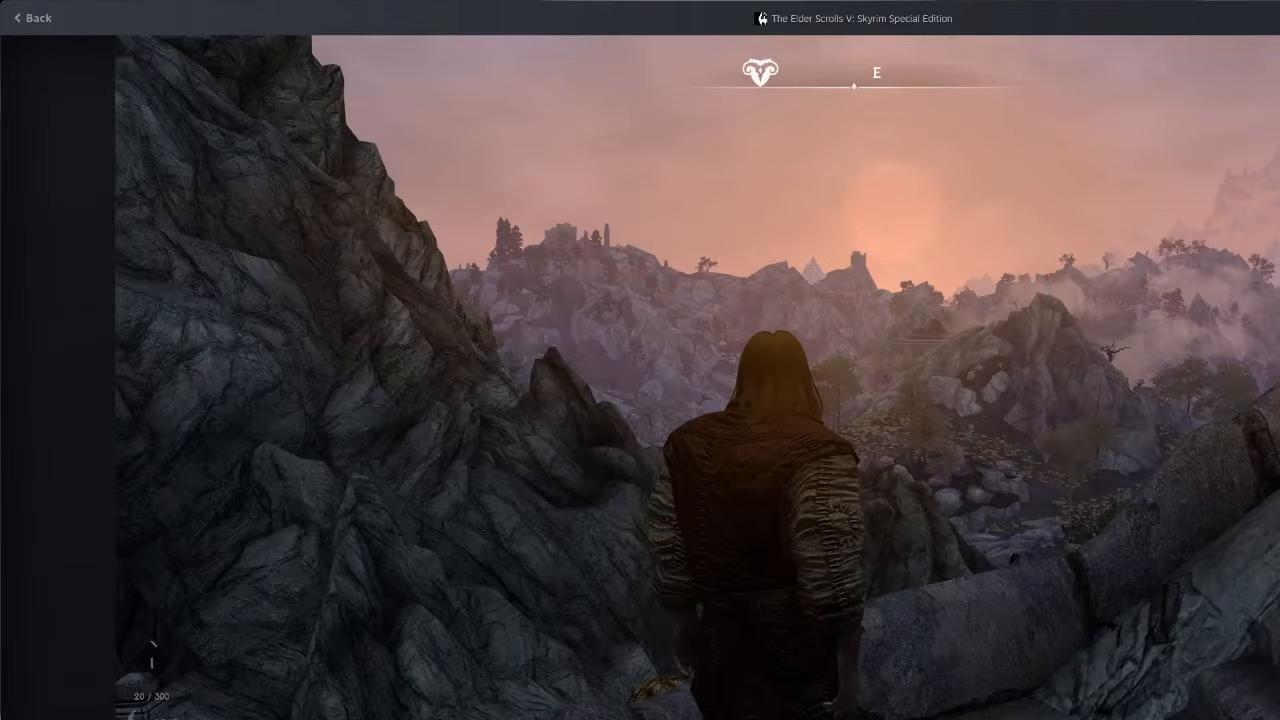
key("Escape")
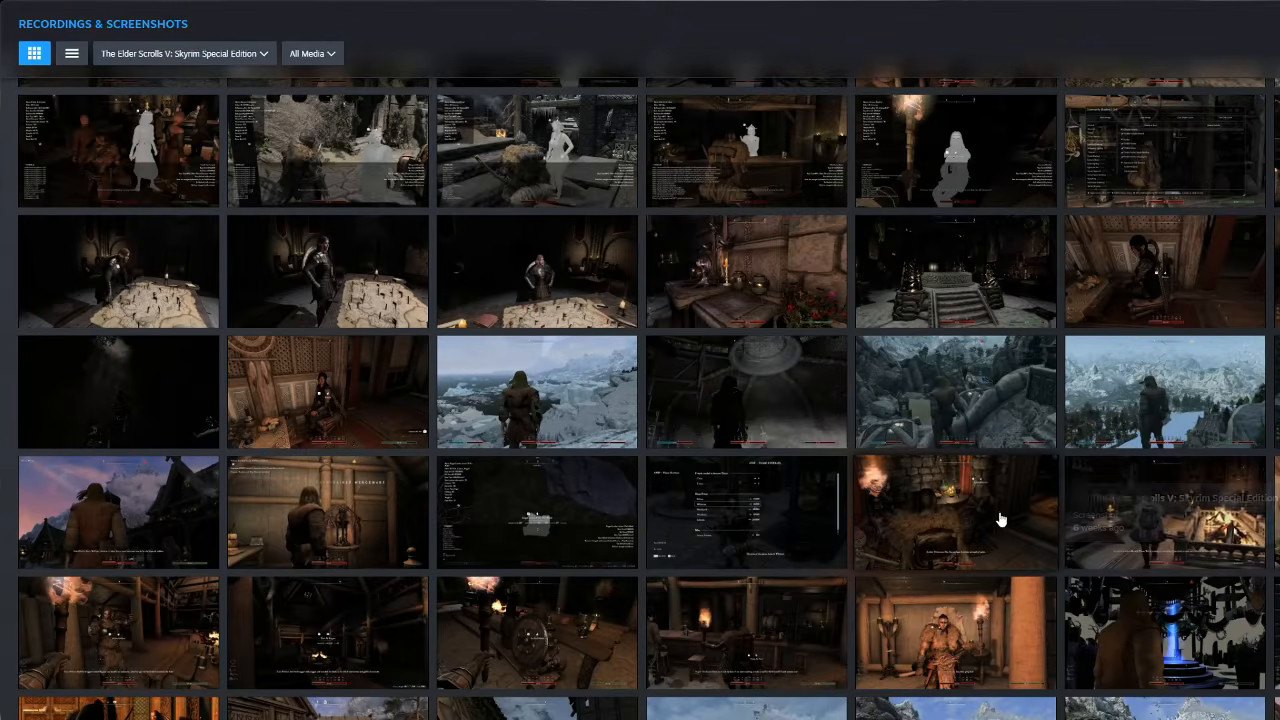
scroll(1001, 487, "down", 1)
scroll(1001, 487, "down", 3)
scroll(1000, 530, "down", 2)
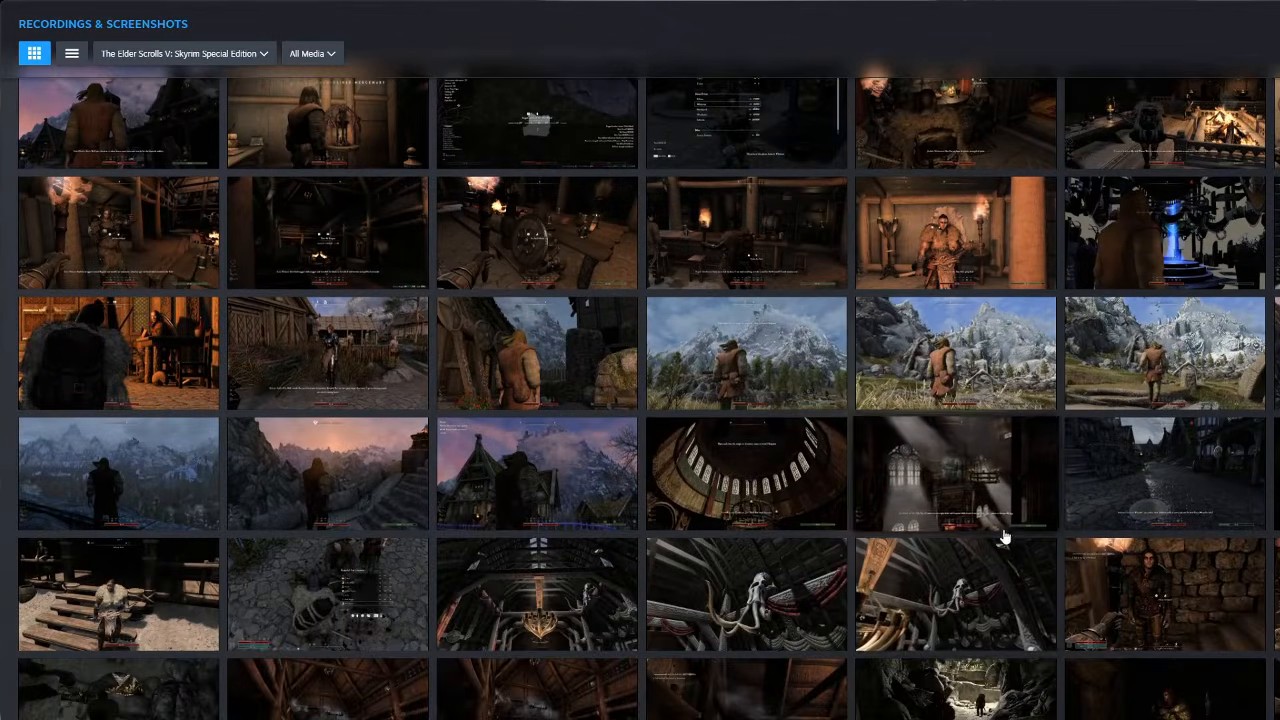
scroll(960, 595, "down", 3)
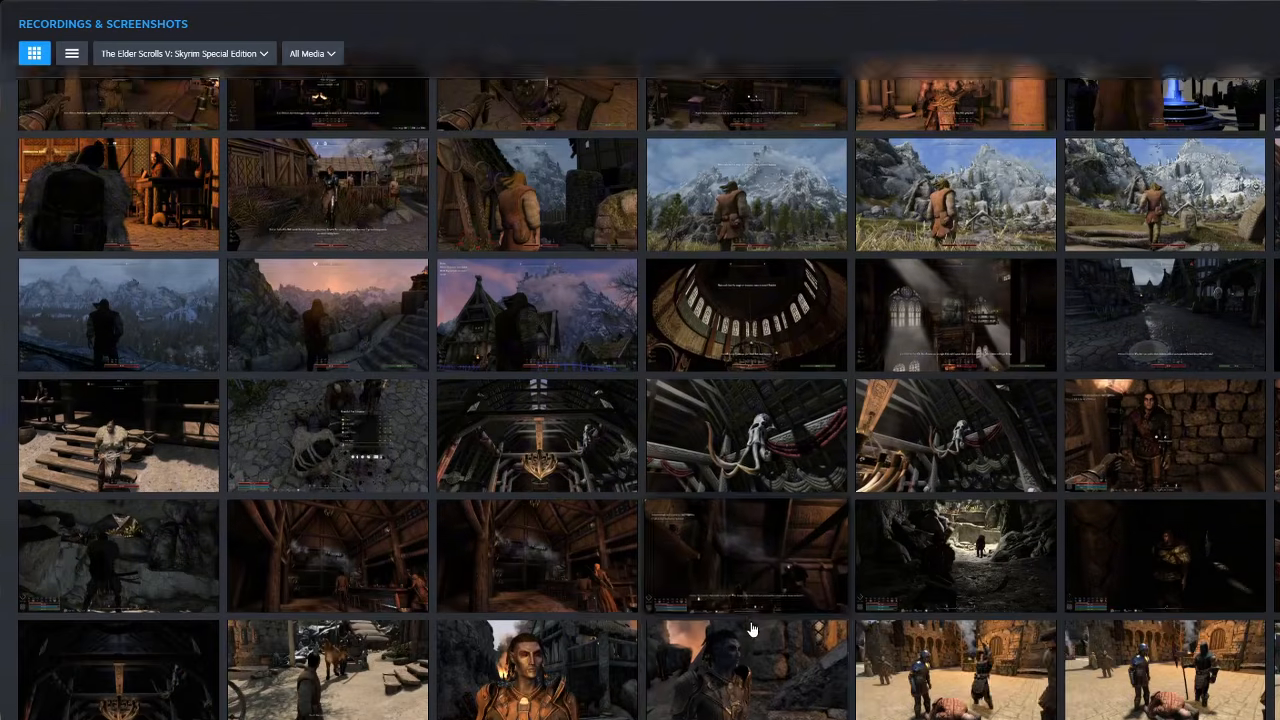
scroll(752, 626, "down", 2)
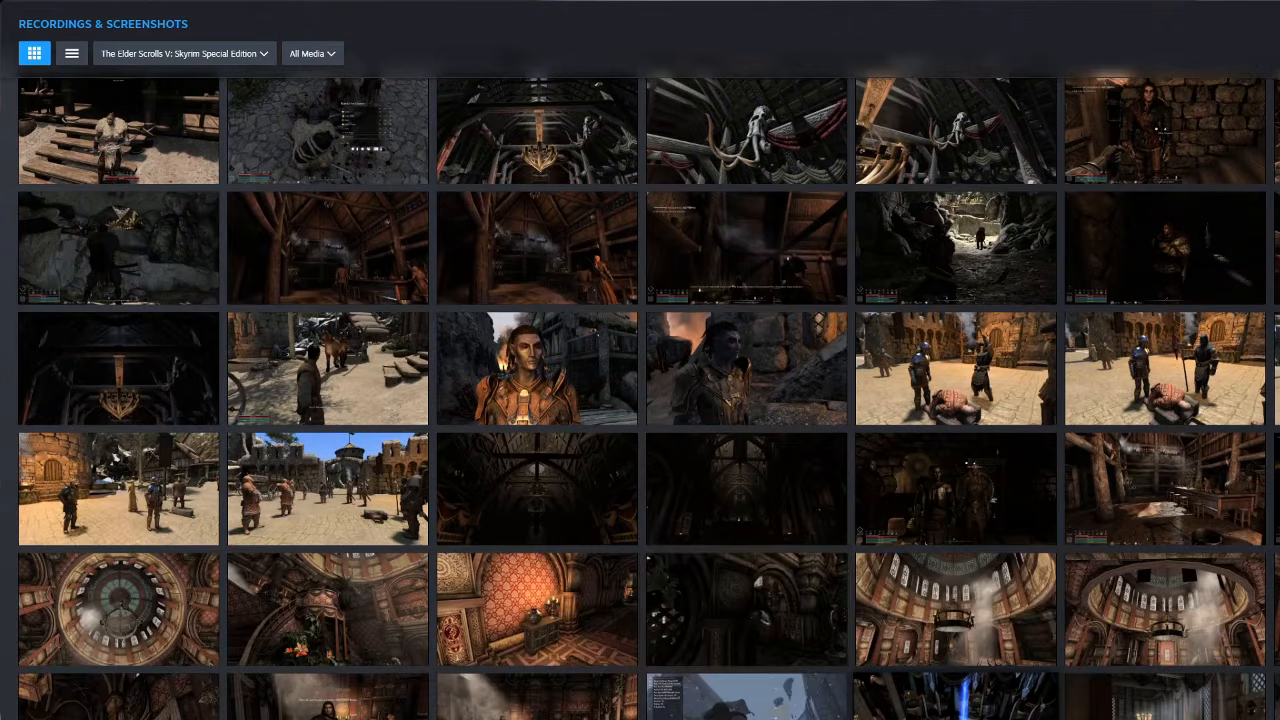
left_click(856, 650)
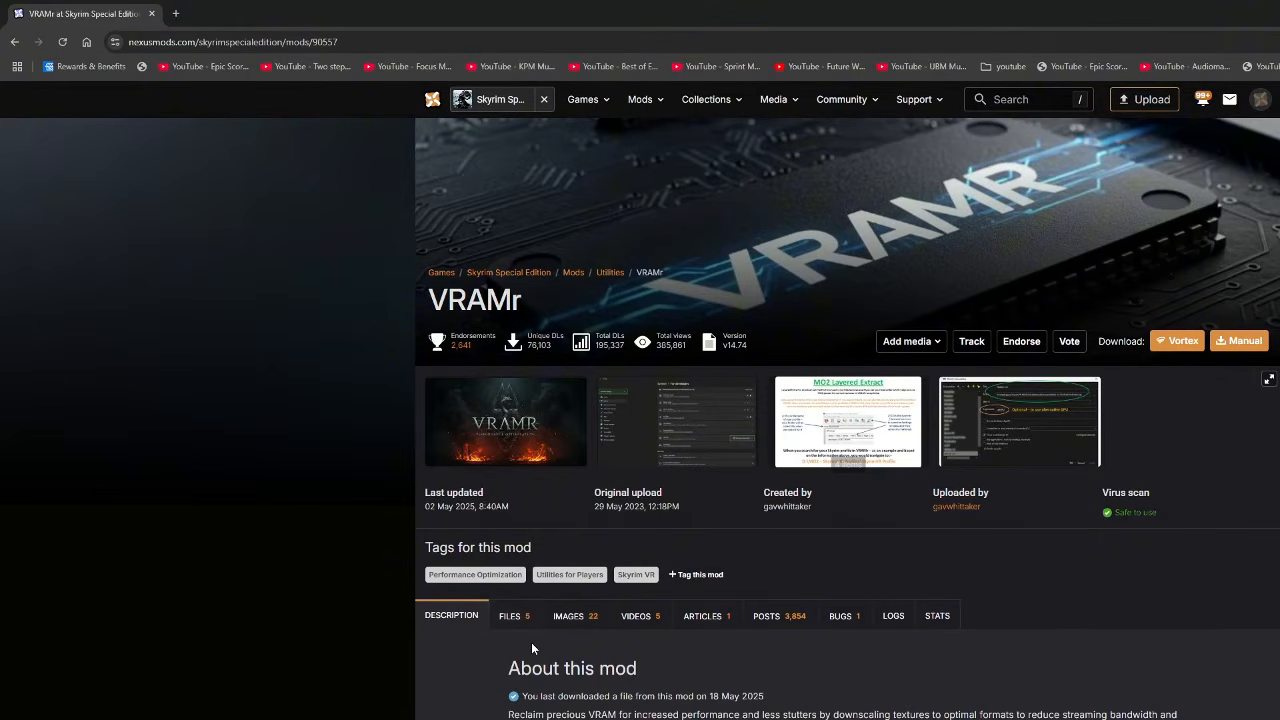
- Download the VRAMr v14.74 main file from its Nexus Mods page with the mod manager option
key("alt+Tab")
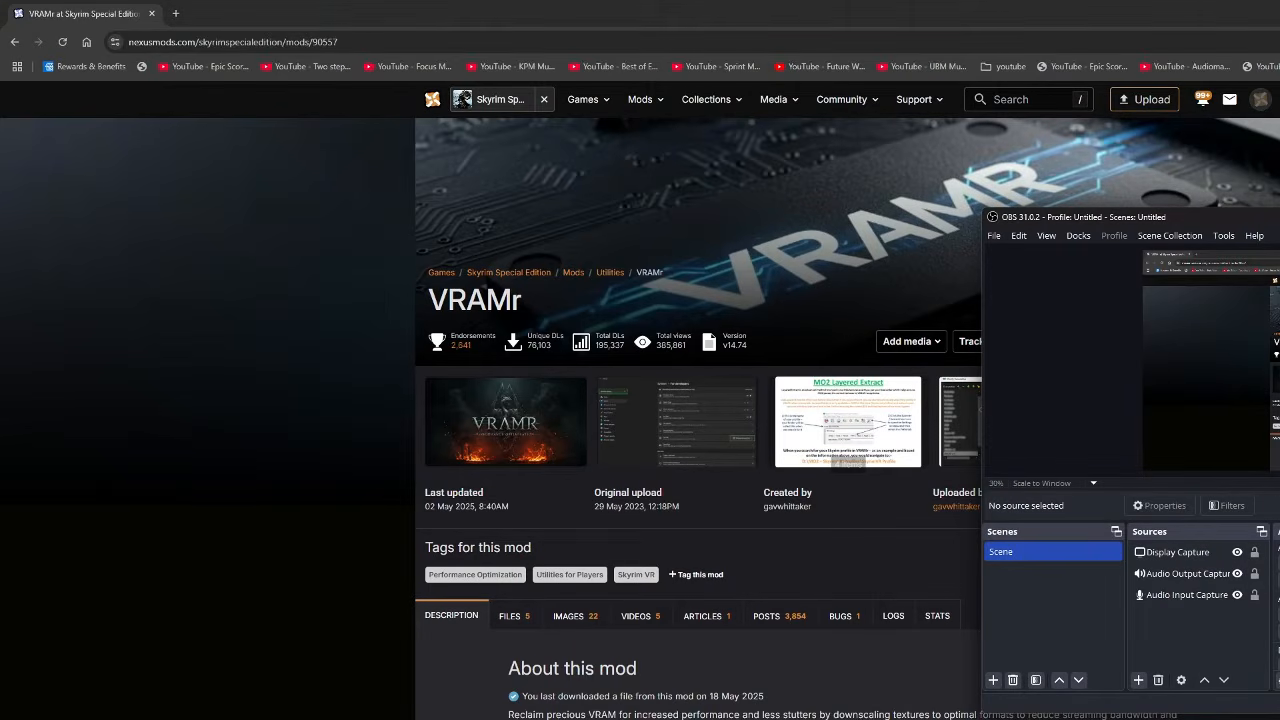
left_click(516, 620)
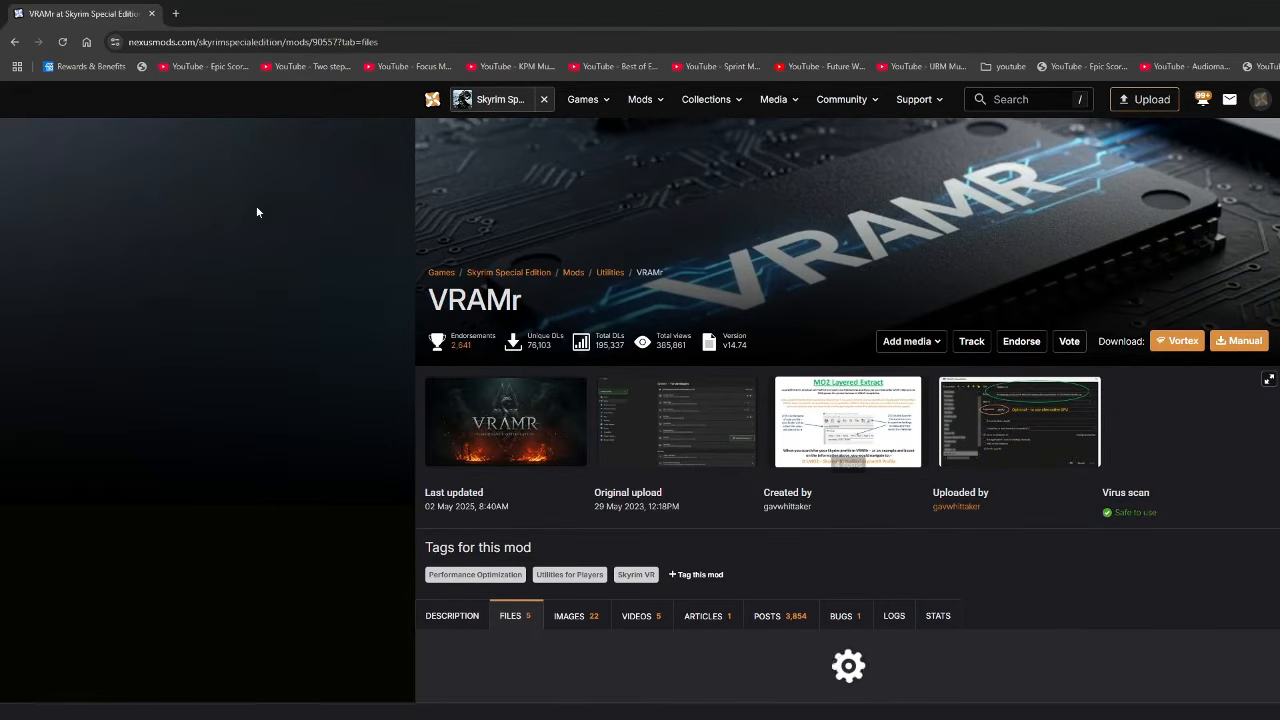
left_click(58, 44)
scroll(661, 672, "down", 2)
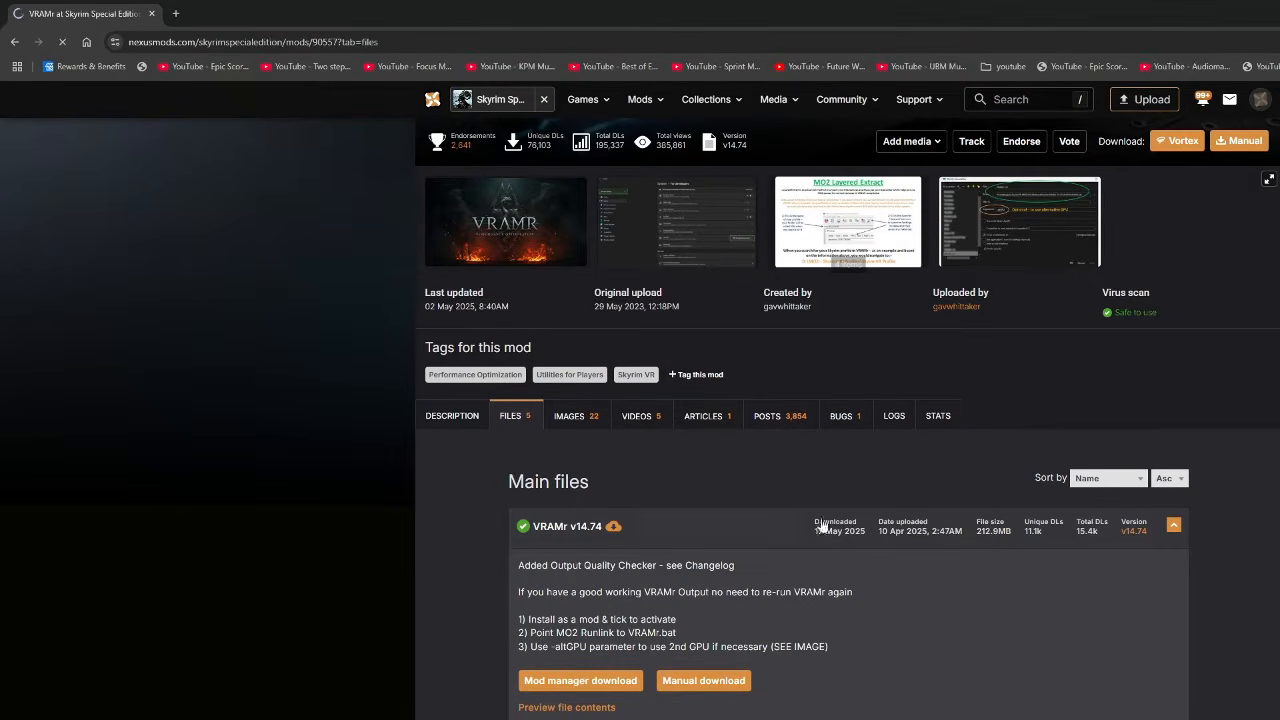
left_click(545, 681)
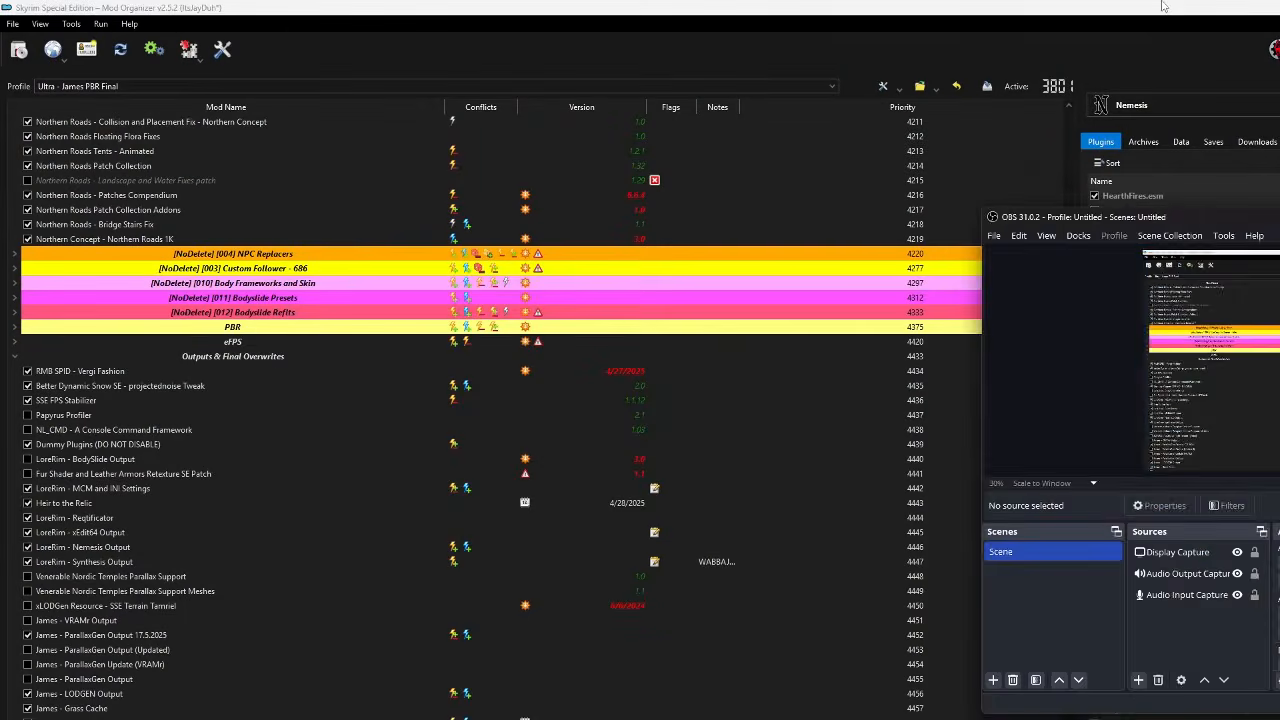
- Try to install the downloaded VRAMr v14.74 in Mod Organizer under the name VRAMr (Demonstration)
left_click(1162, 6)
left_click(1257, 141)
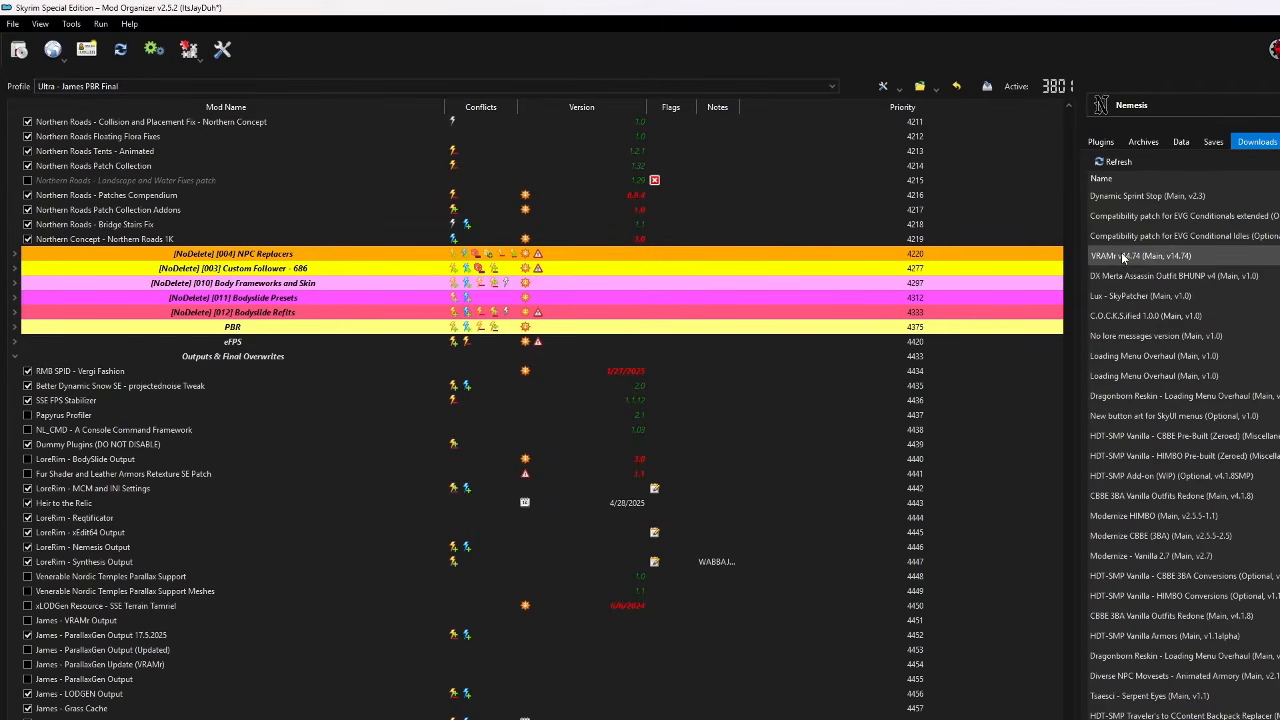
mouse_move(1123, 257)
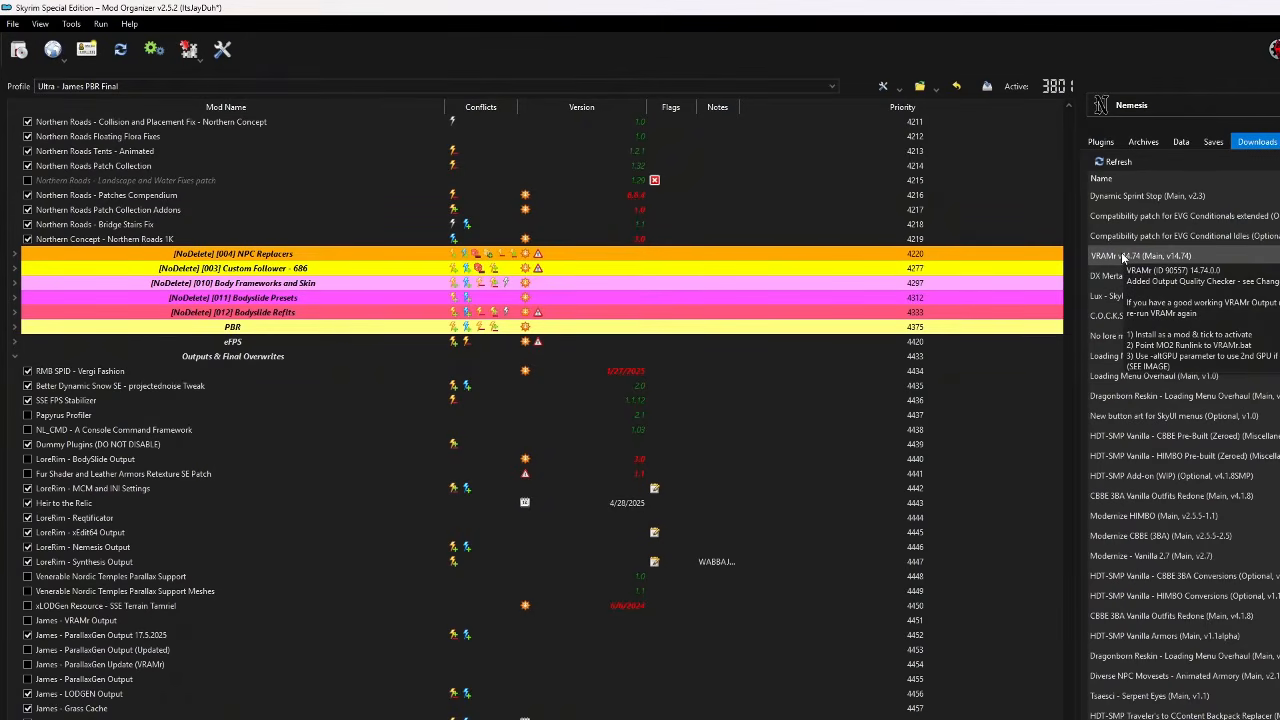
double_click(1123, 257)
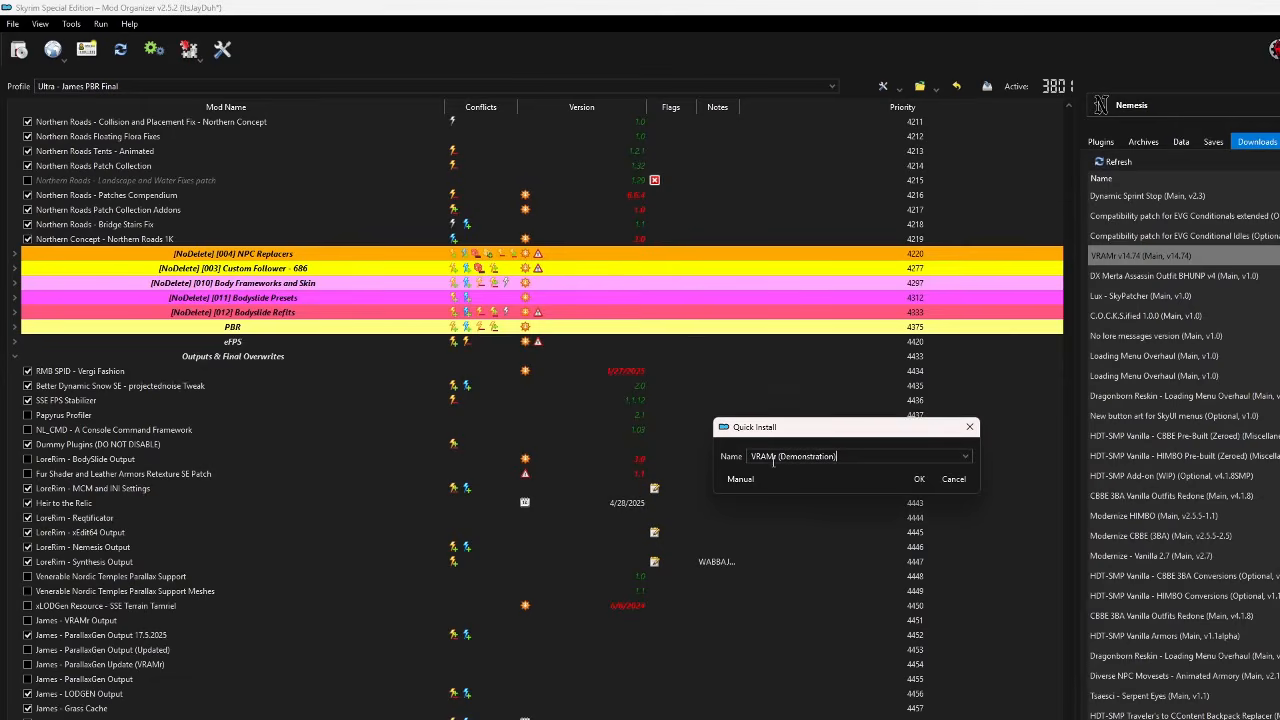
left_click(917, 479)
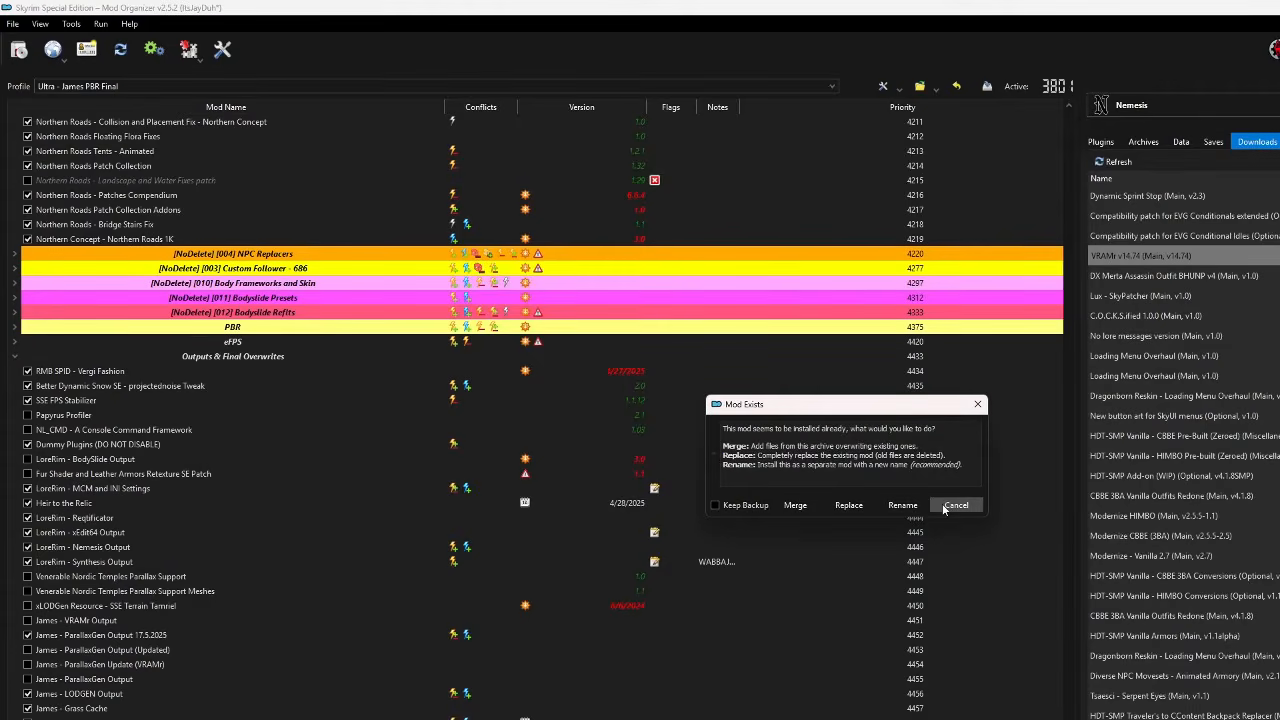
left_click(956, 505)
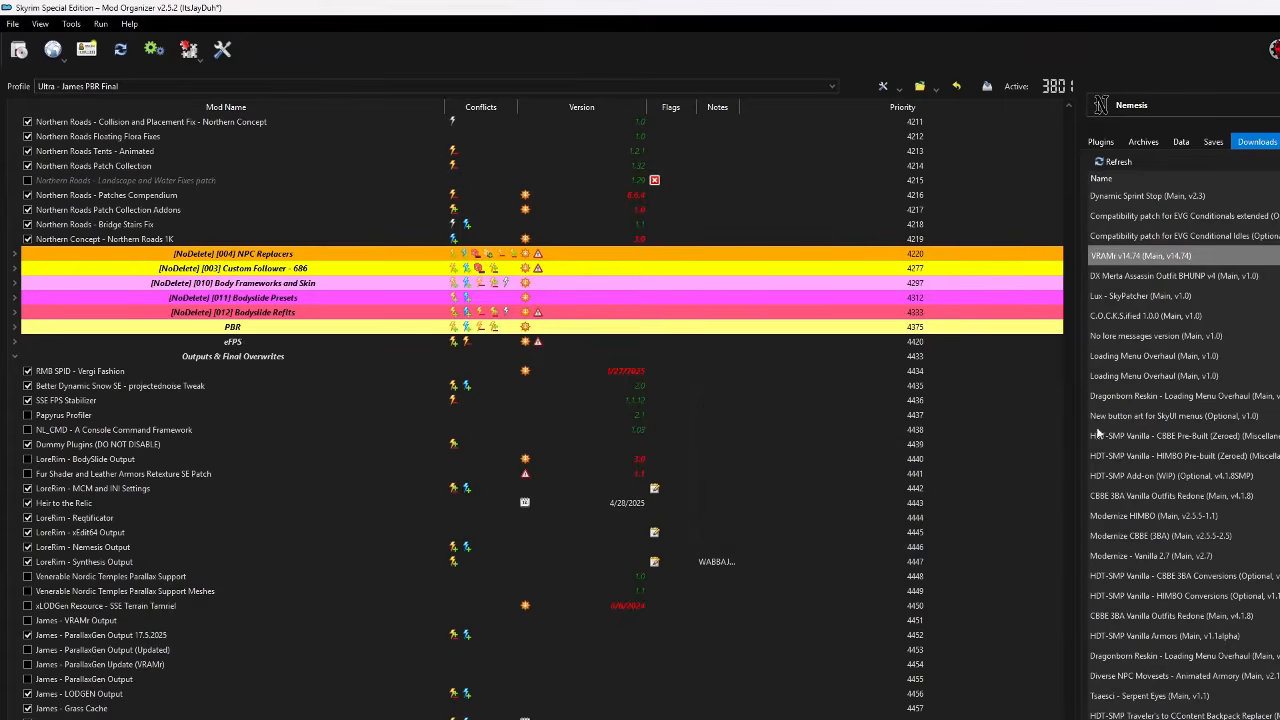
- Move VRAMr (Demonstration) directly below the [NoDelete] [012] James - Final Outputs separator and enable it
scroll(810, 700, "down", 5)
scroll(810, 700, "down", 6)
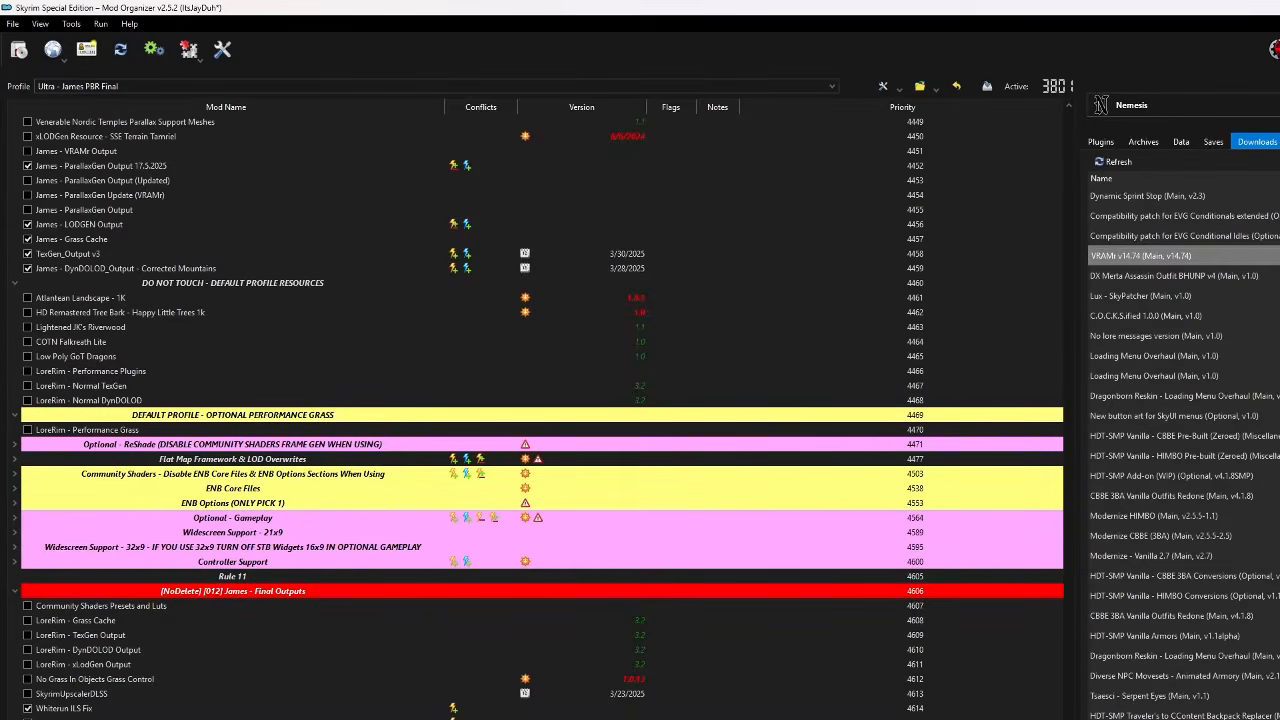
left_click_drag(89, 719, 313, 502)
scroll(654, 561, "down", 15)
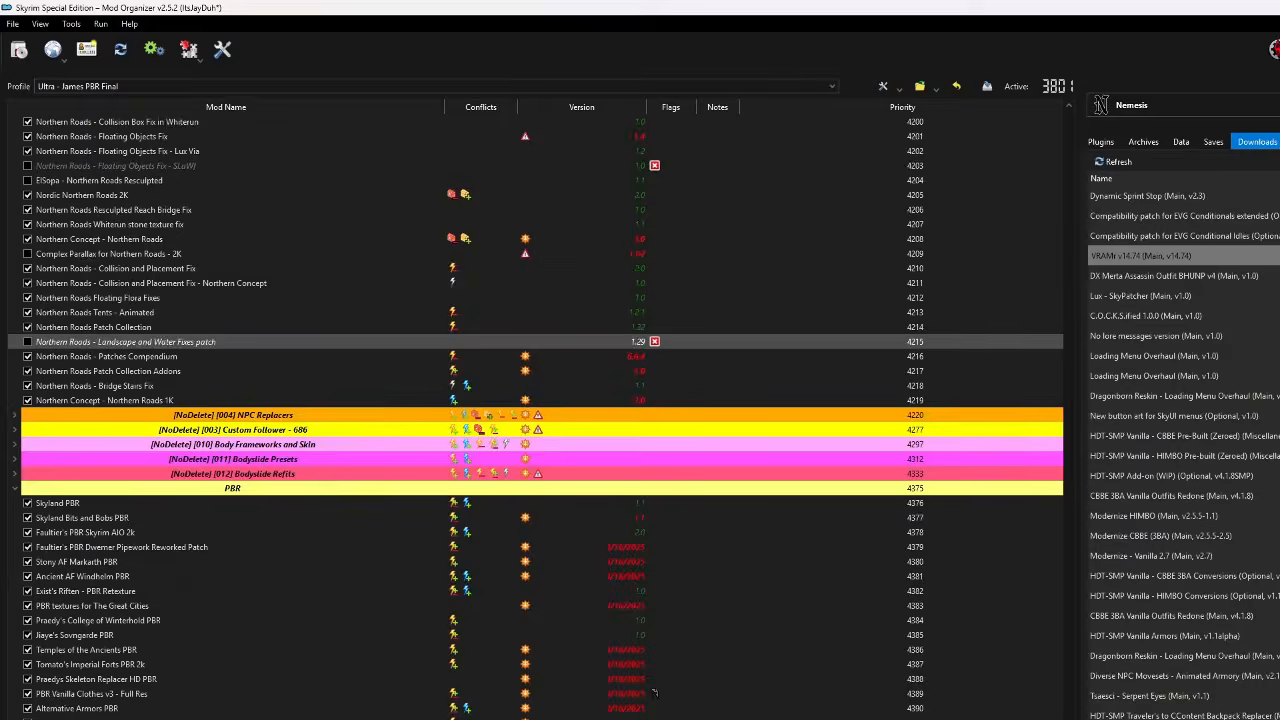
scroll(654, 561, "down", 16)
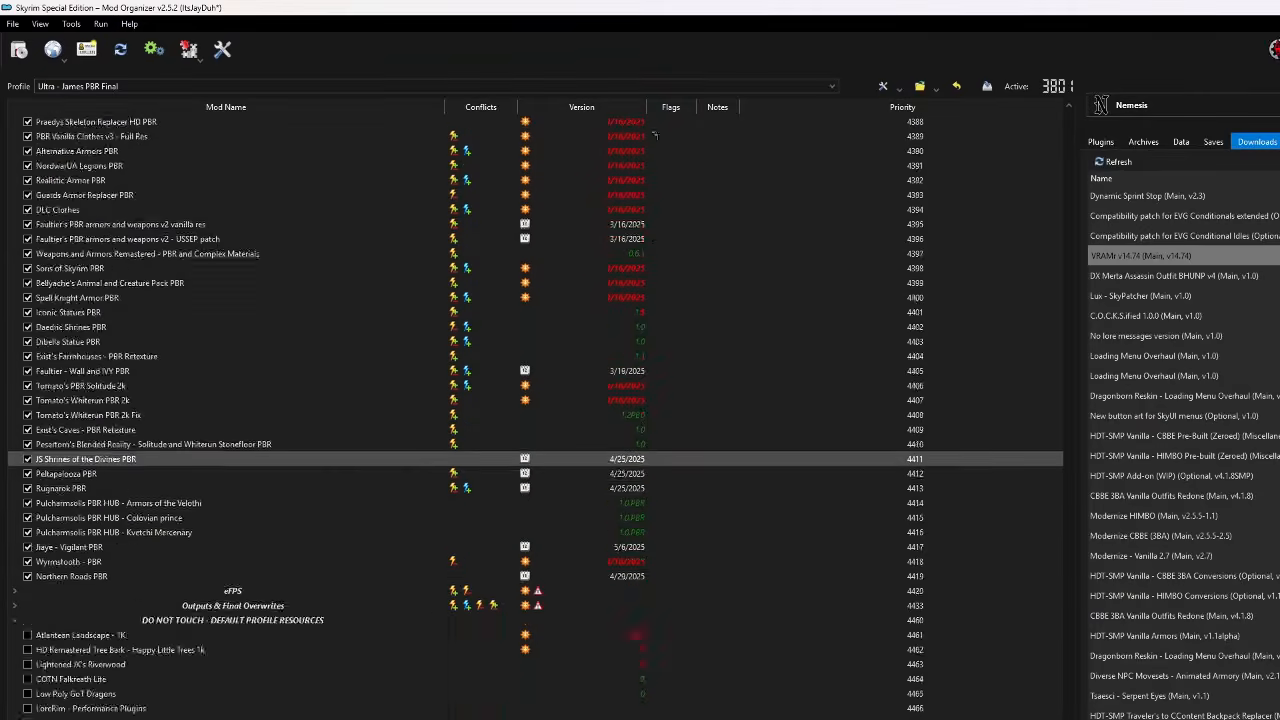
scroll(542, 415, "down", 1)
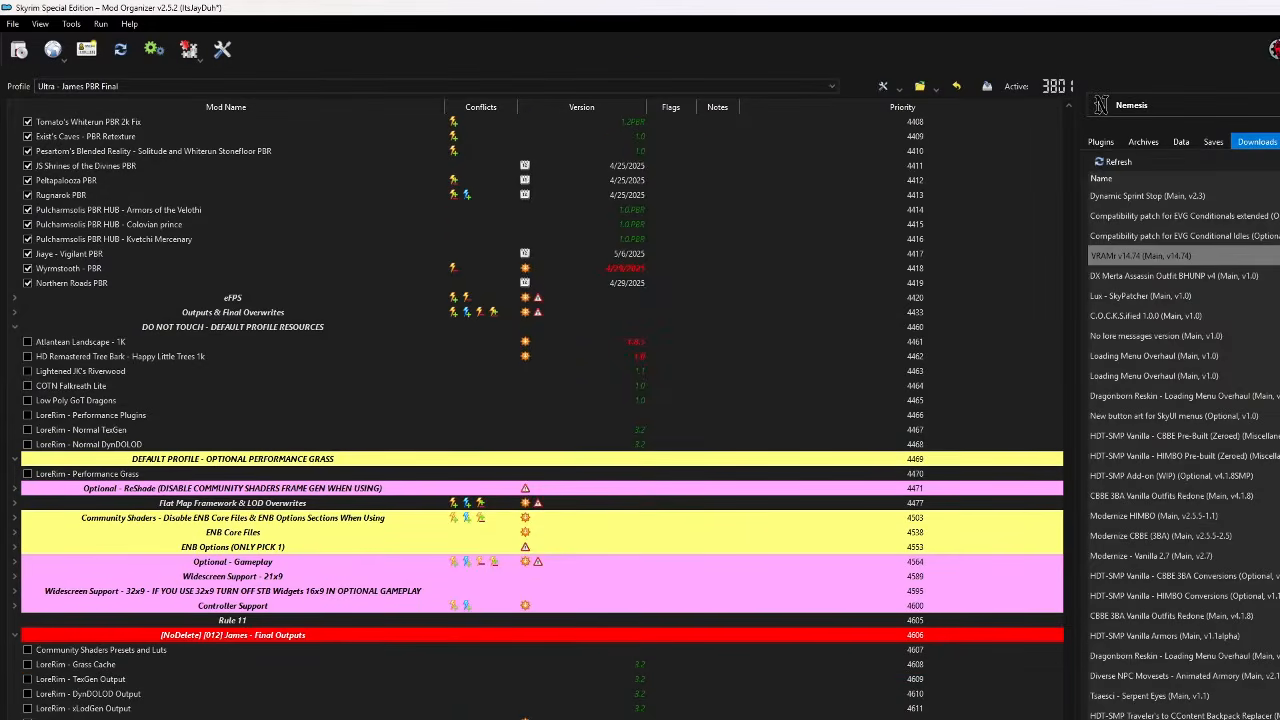
left_click_drag(258, 716, 238, 633)
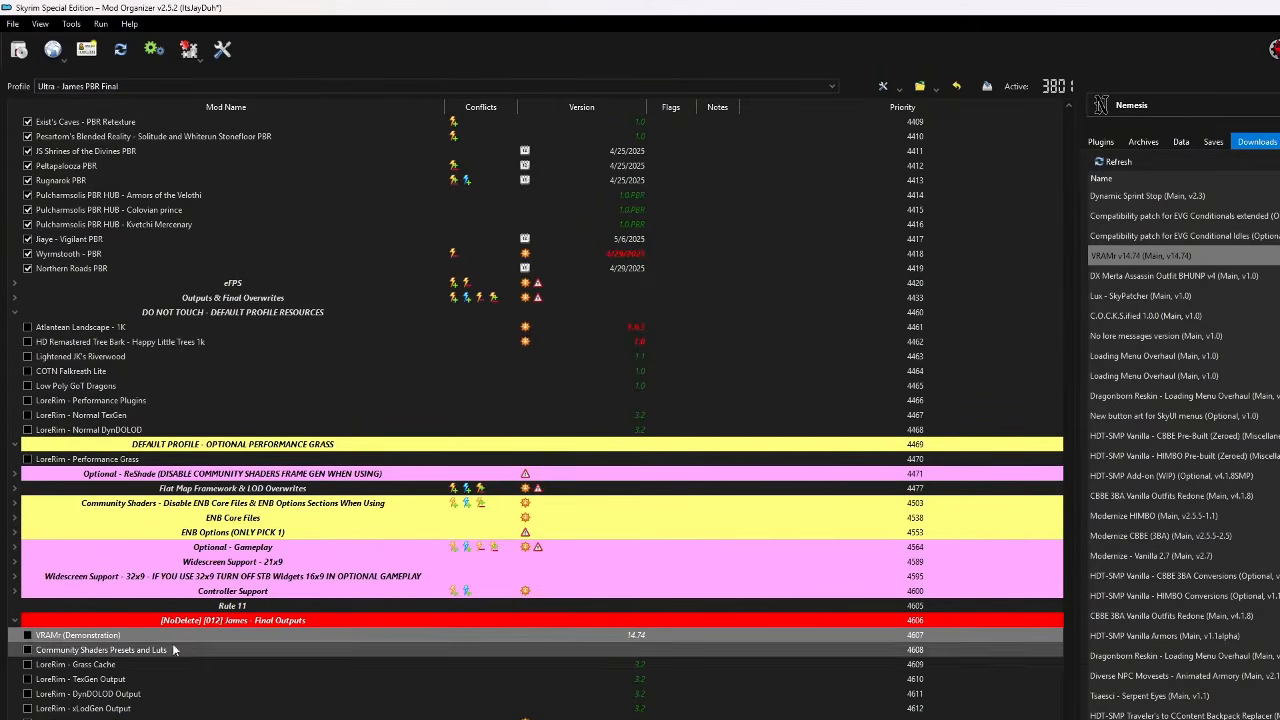
left_click(27, 636)
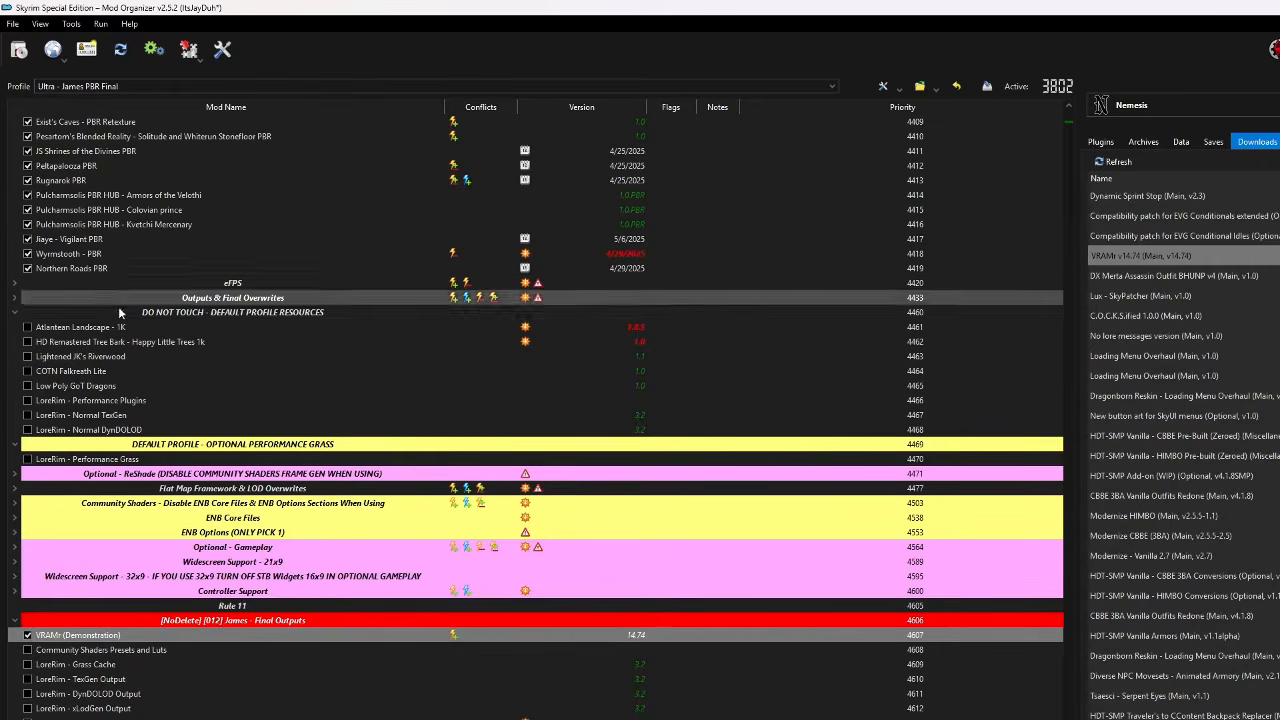
- Start adding a new executable from a file and browse to the mods folder inside Lorerim on the C: drive
scroll(90, 300, "up", 3)
left_click(71, 23)
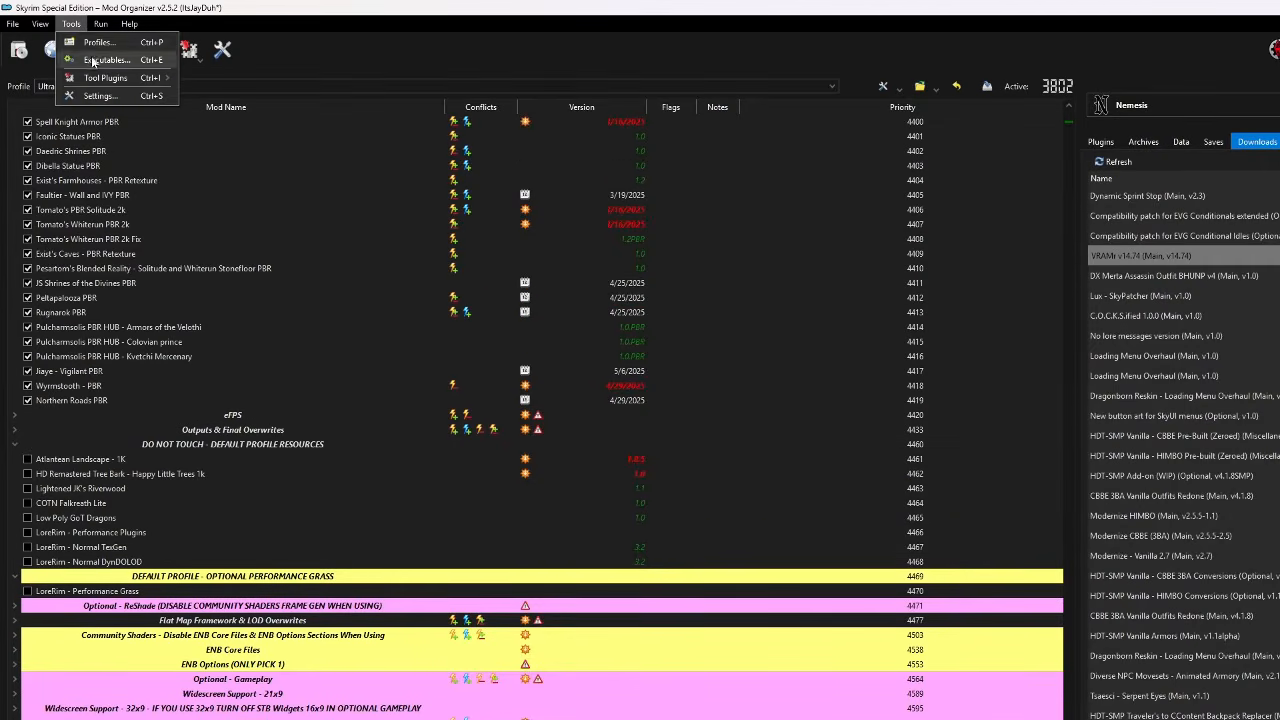
left_click(95, 59)
scroll(487, 400, "down", 5)
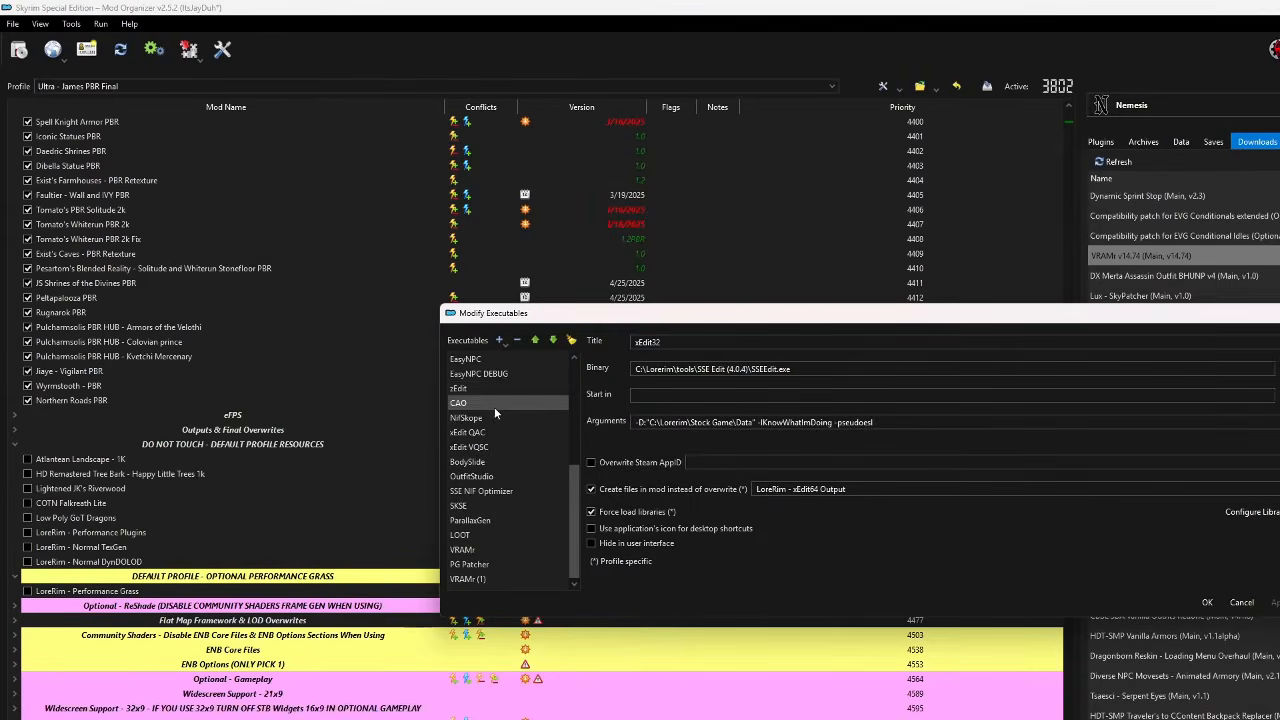
left_click(499, 340)
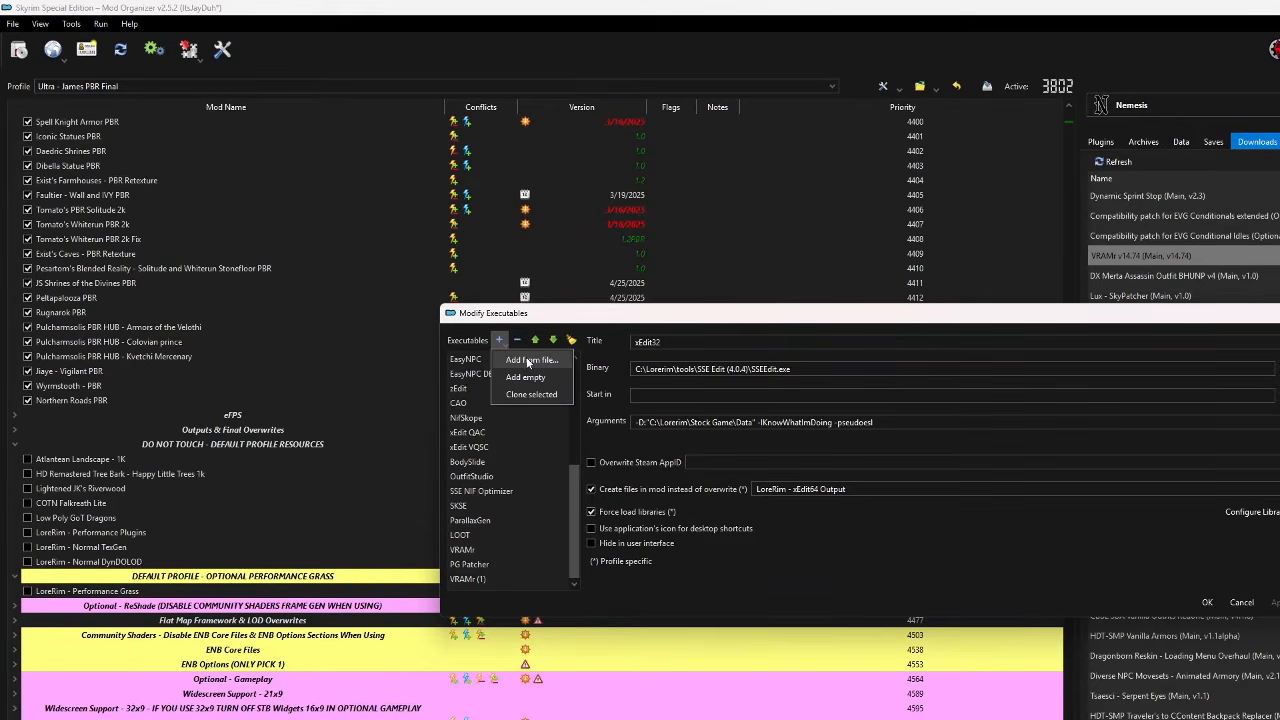
left_click(529, 360)
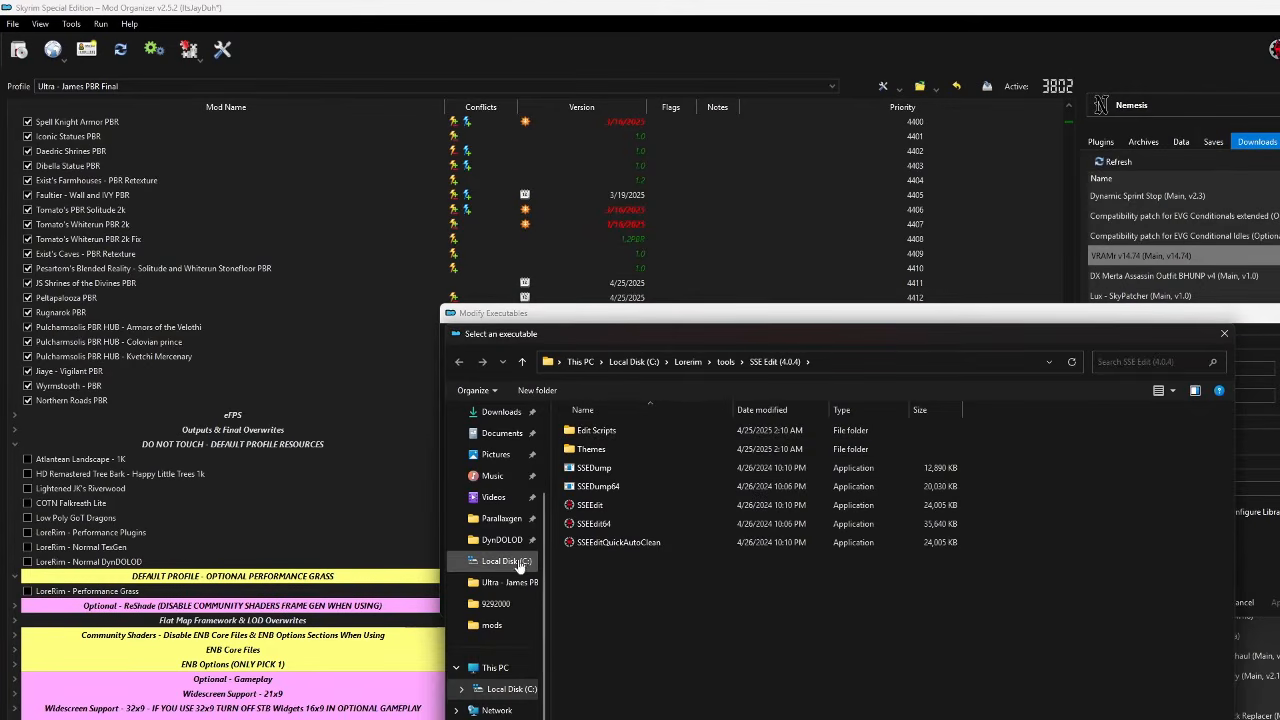
left_click(518, 564)
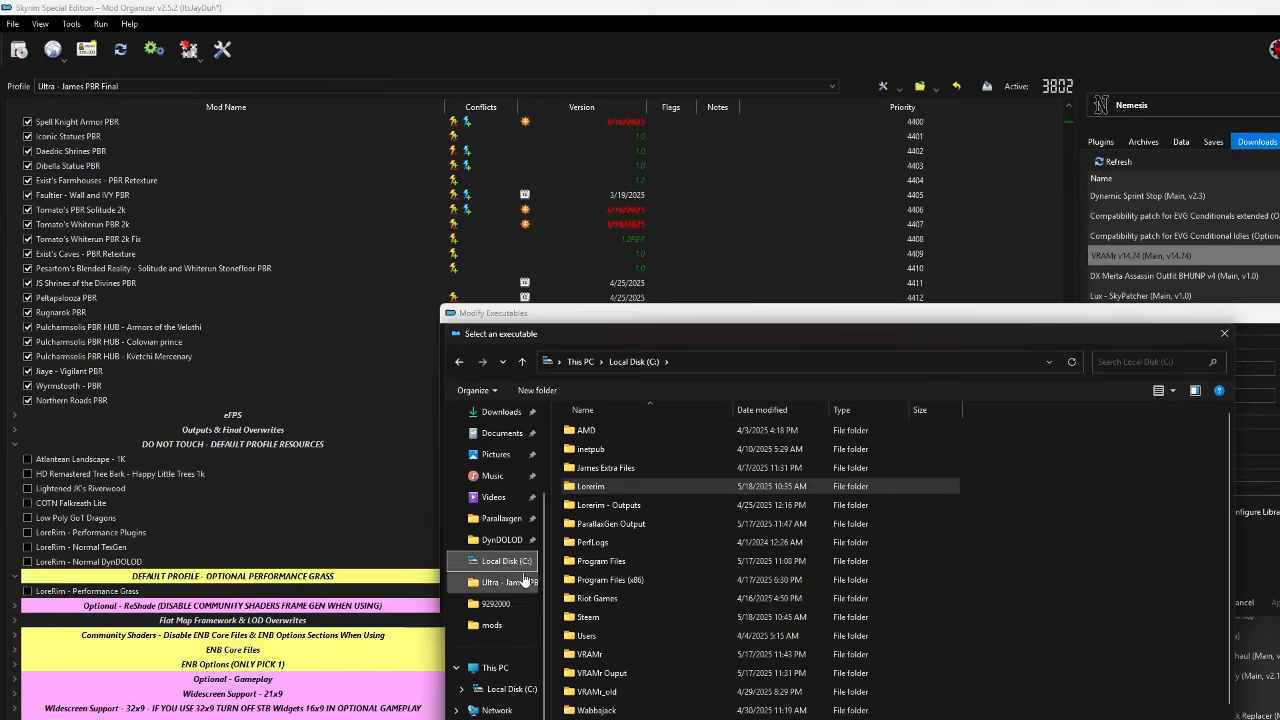
double_click(590, 486)
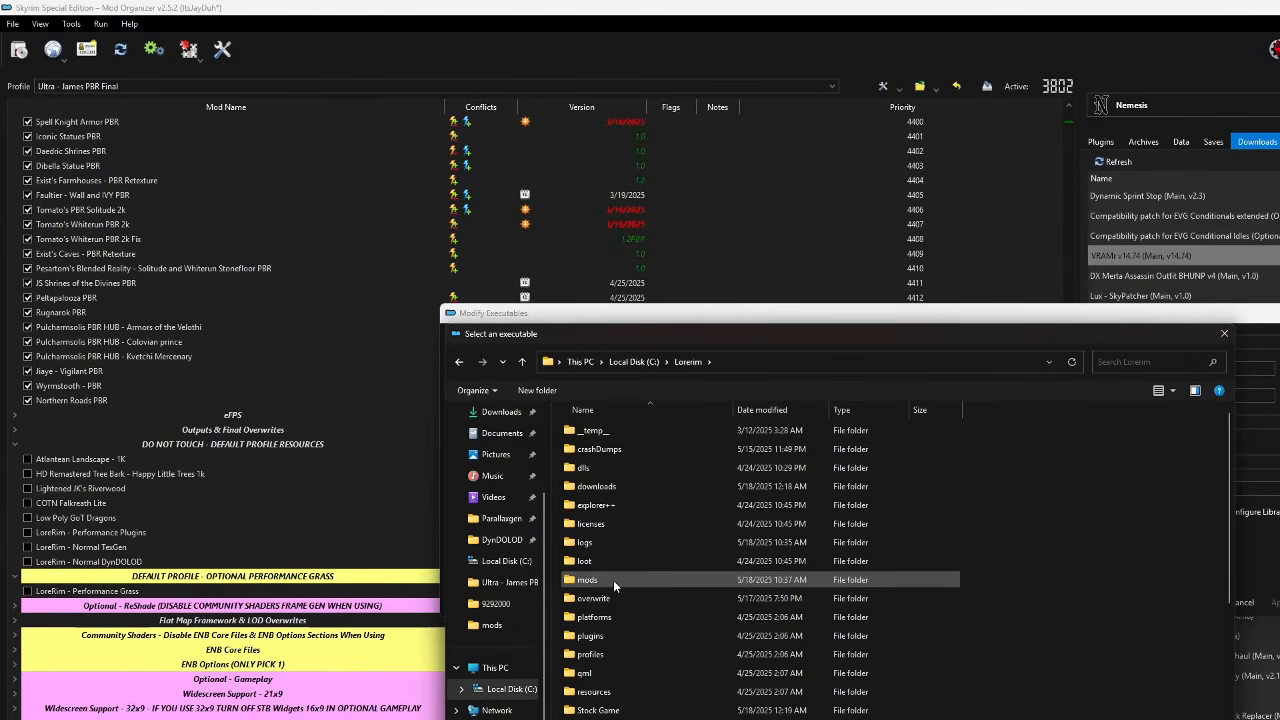
double_click(613, 580)
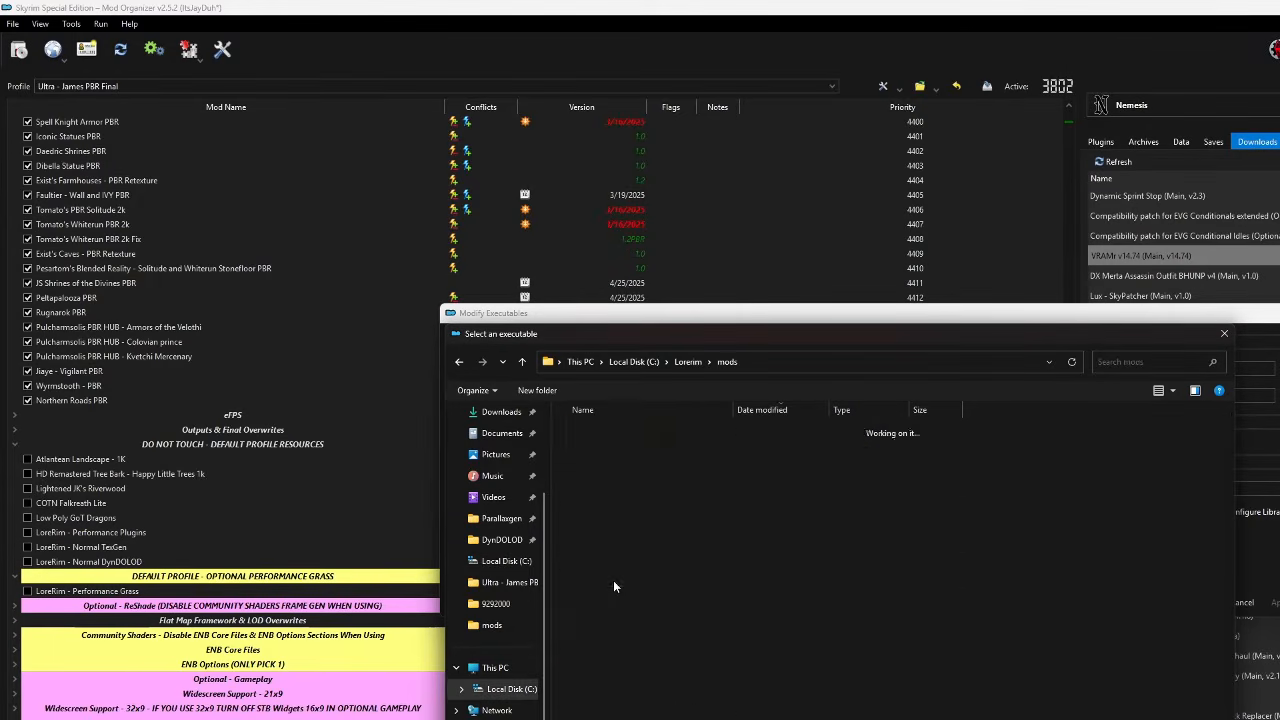
- Sort the mods folder by newest date modified and add the VRAMr batch file from VRAMr (Demonstration)\VRAMr as an executable
left_click(776, 412)
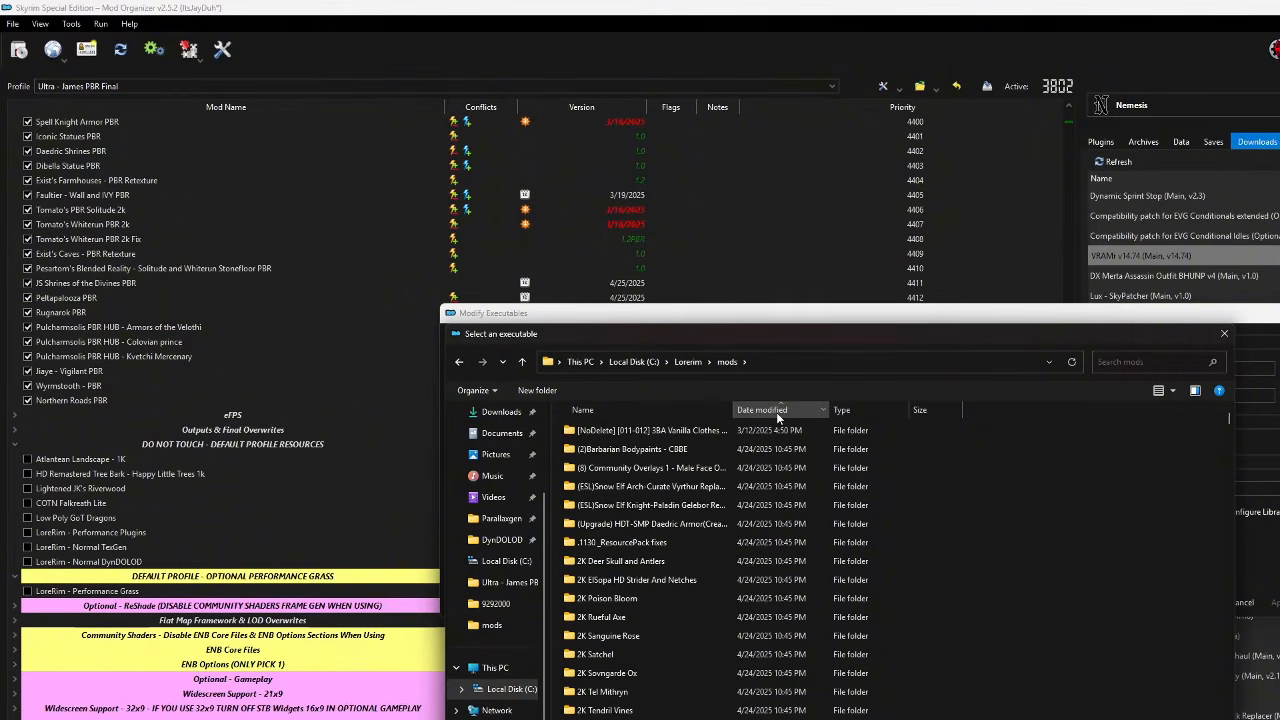
left_click(776, 412)
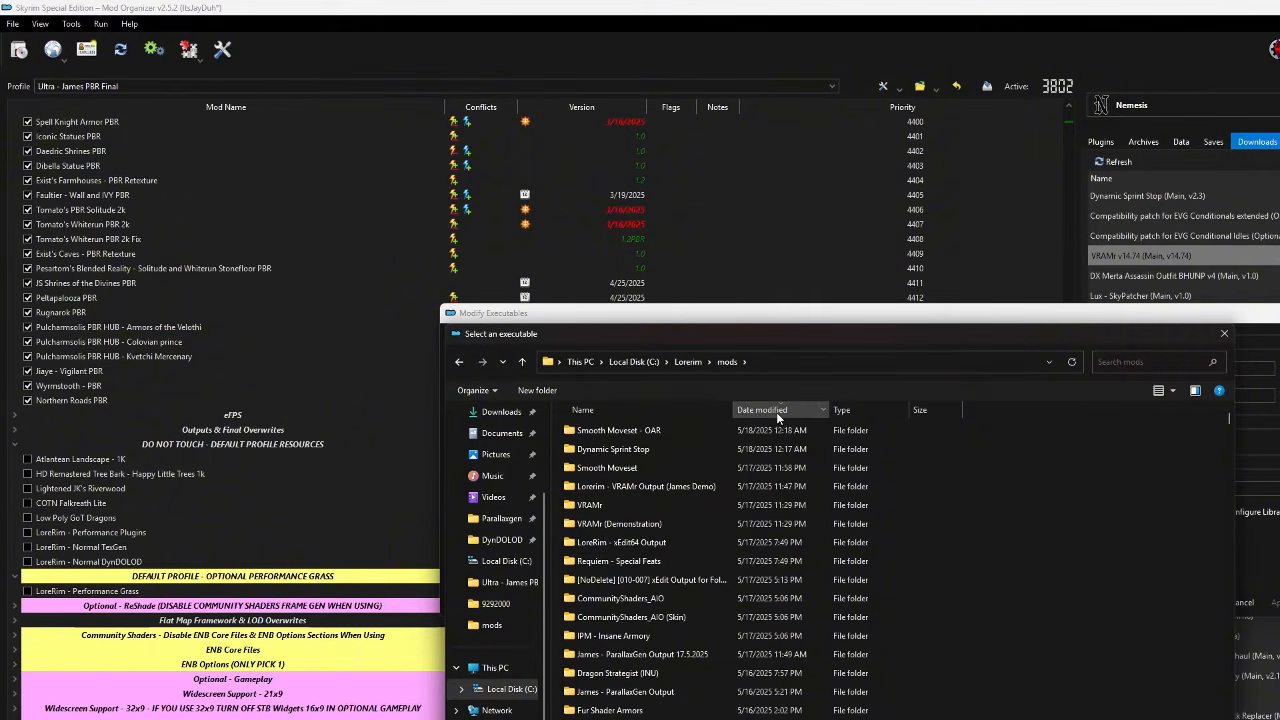
double_click(631, 527)
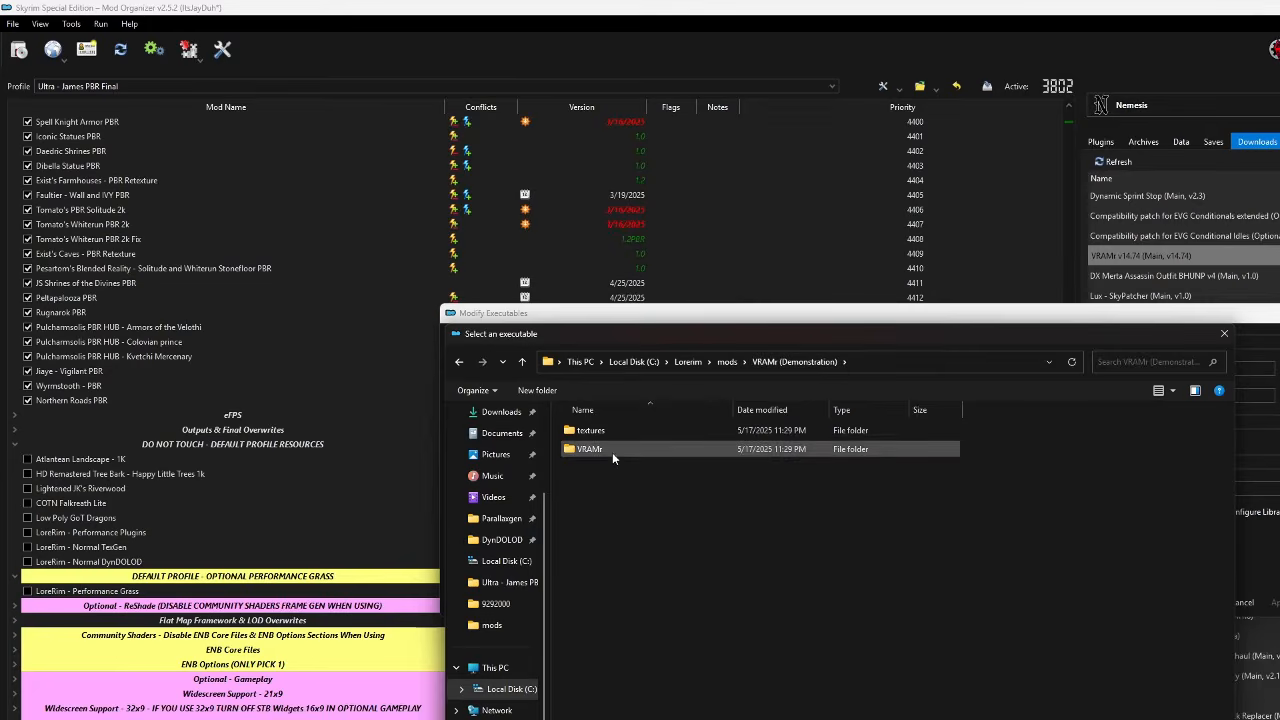
double_click(609, 452)
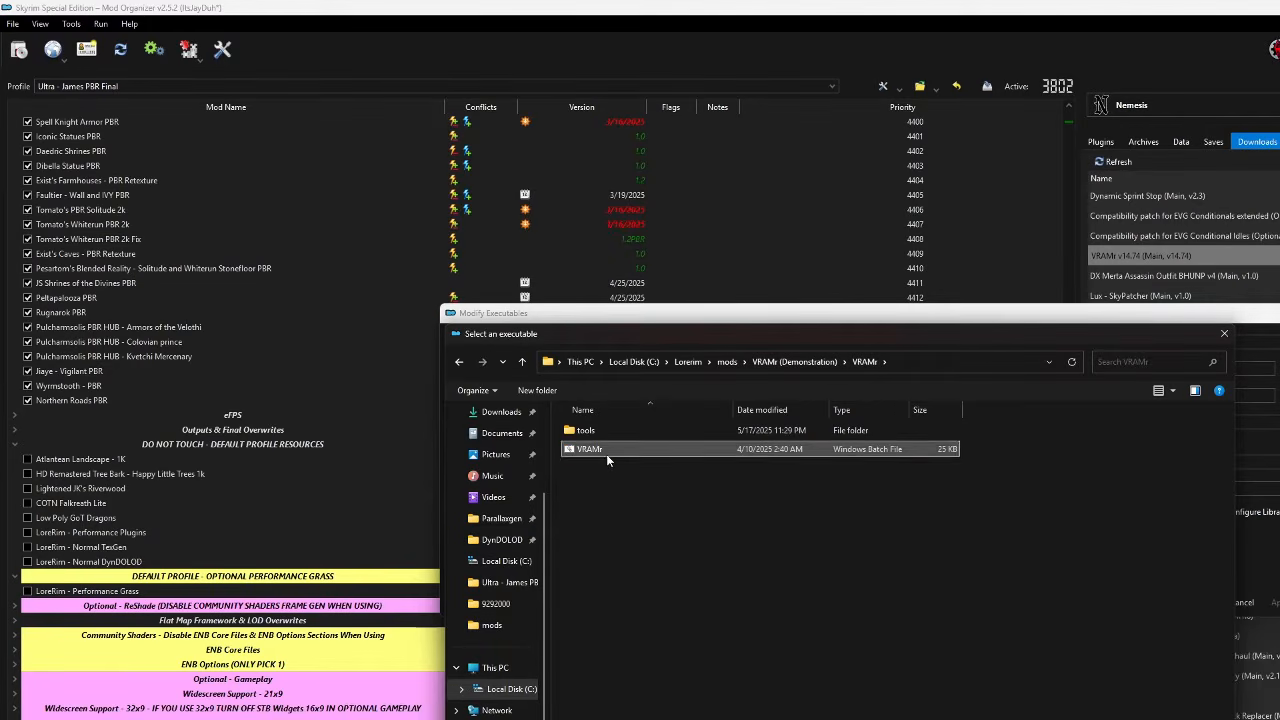
double_click(606, 452)
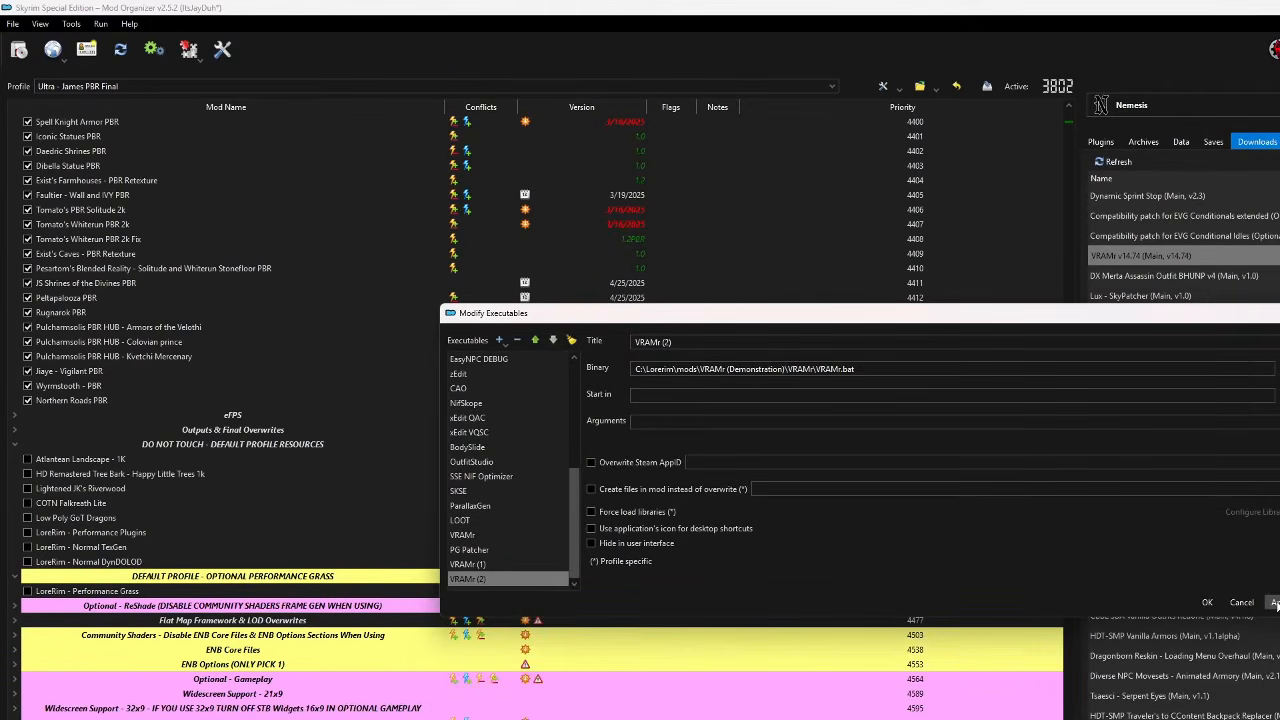
left_click(1197, 600)
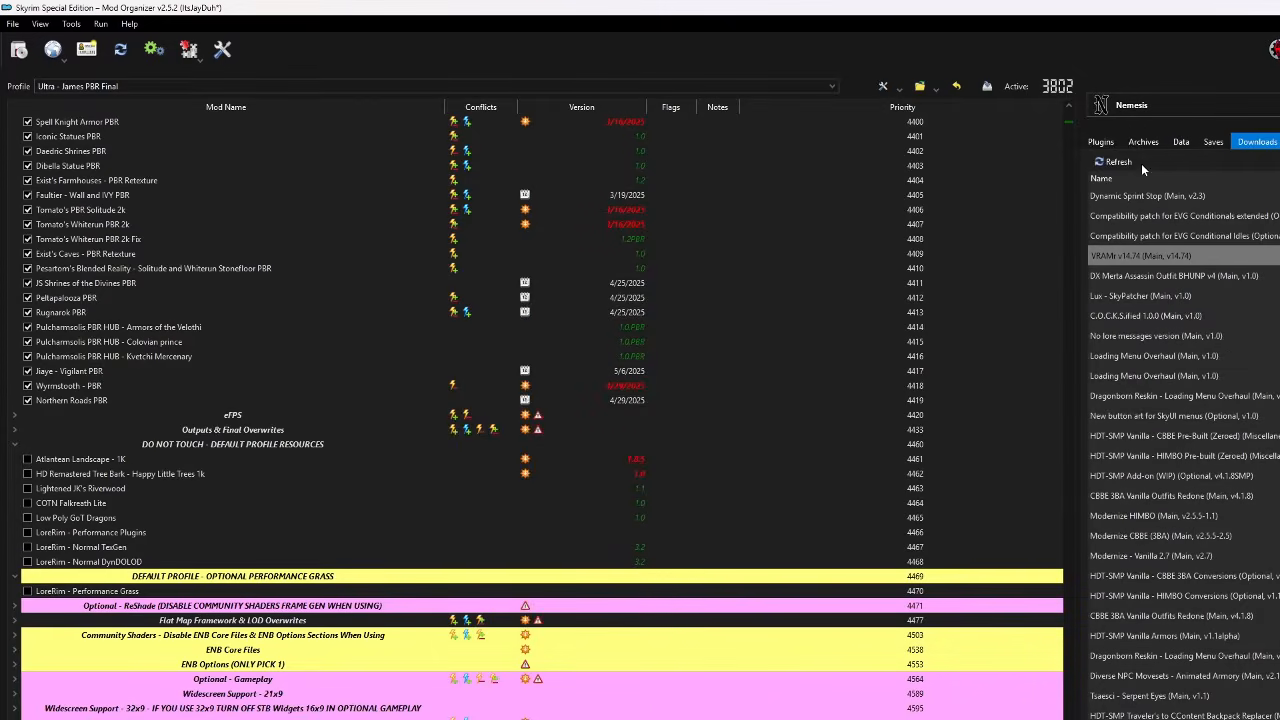
- Check the list of runnable executables for the newly added VRAMr entry
left_click(1170, 107)
scroll(1228, 294, "down", 1)
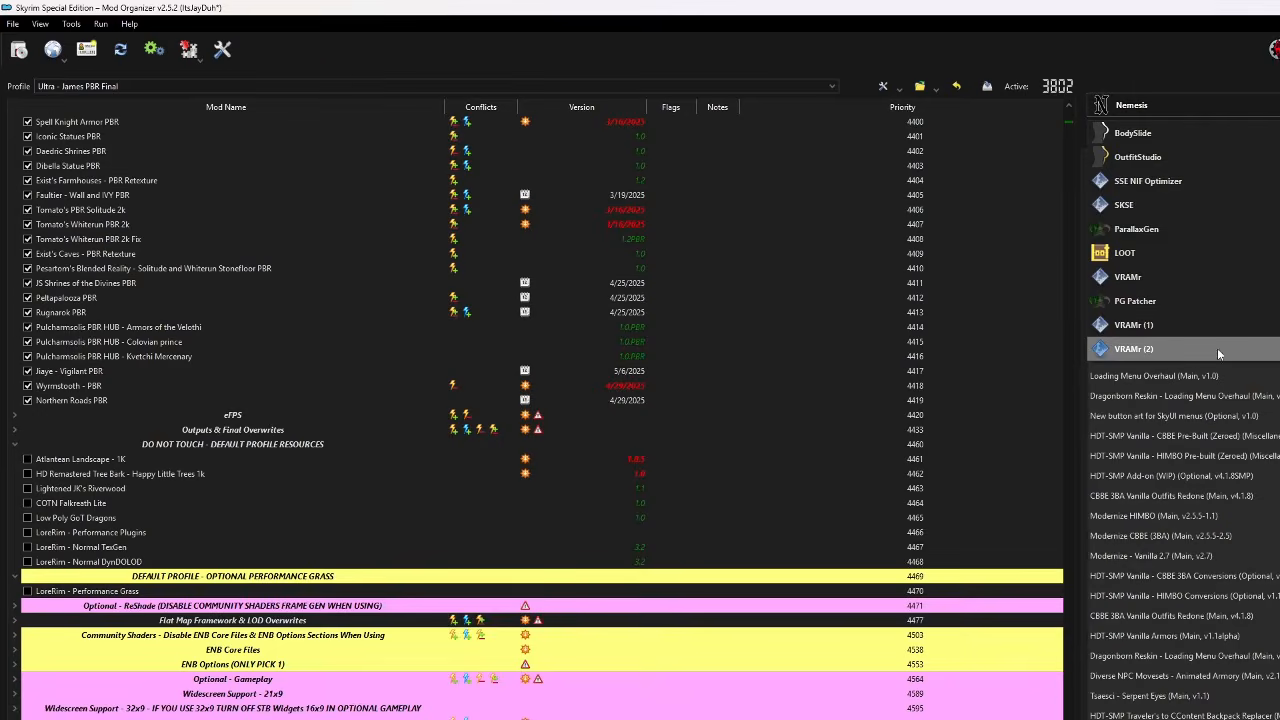
left_click(576, 500)
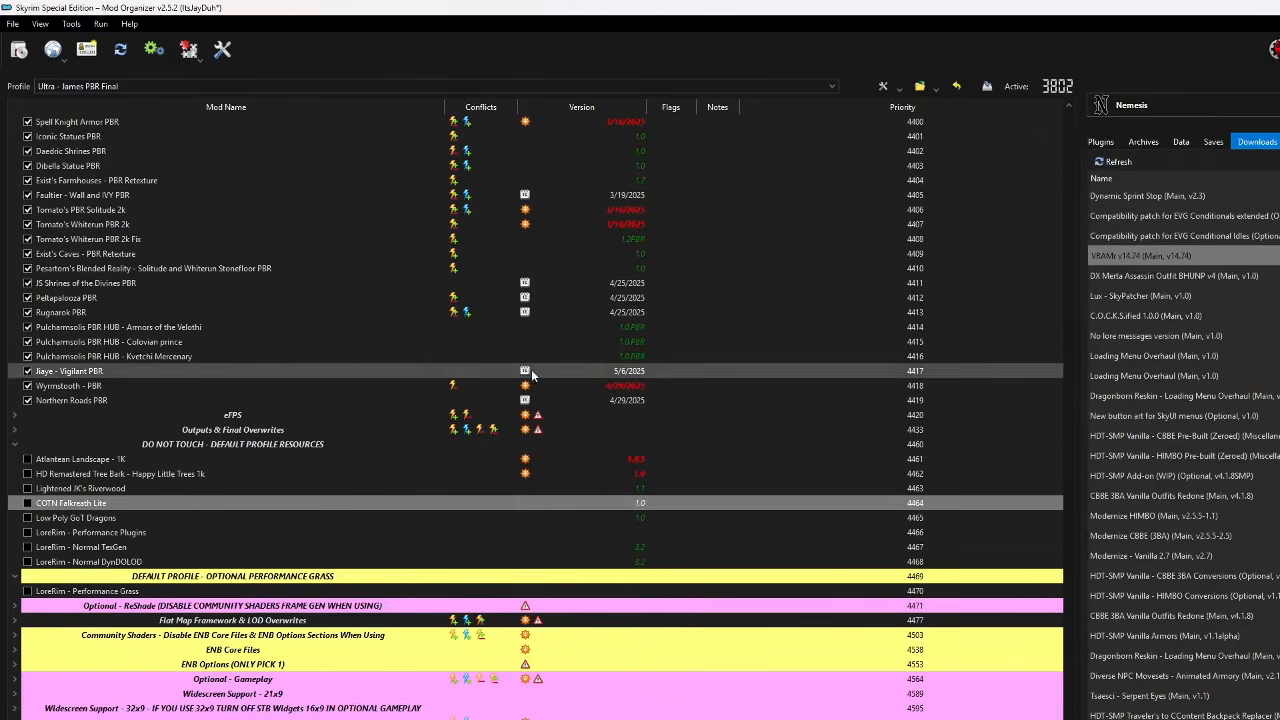
- Collapse the PBR separator in the mod list and show the plugin list
scroll(501, 395, "up", 4)
scroll(501, 400, "up", 6)
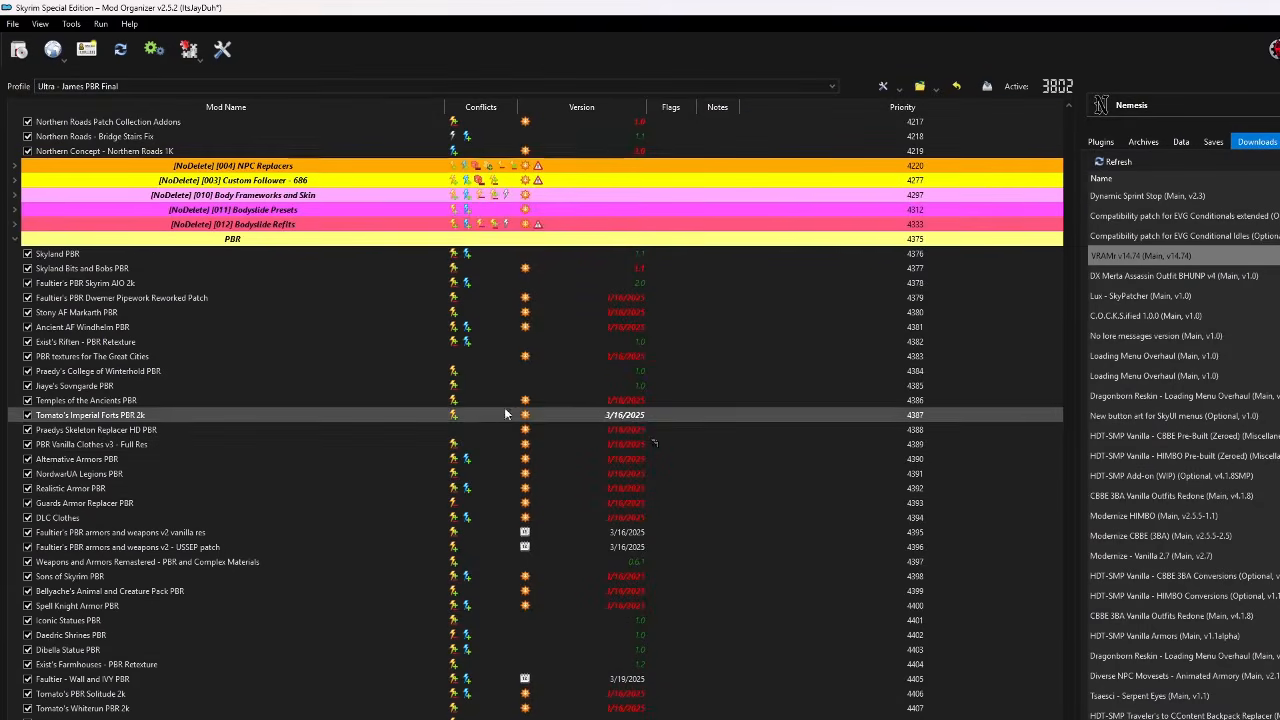
left_click(14, 242)
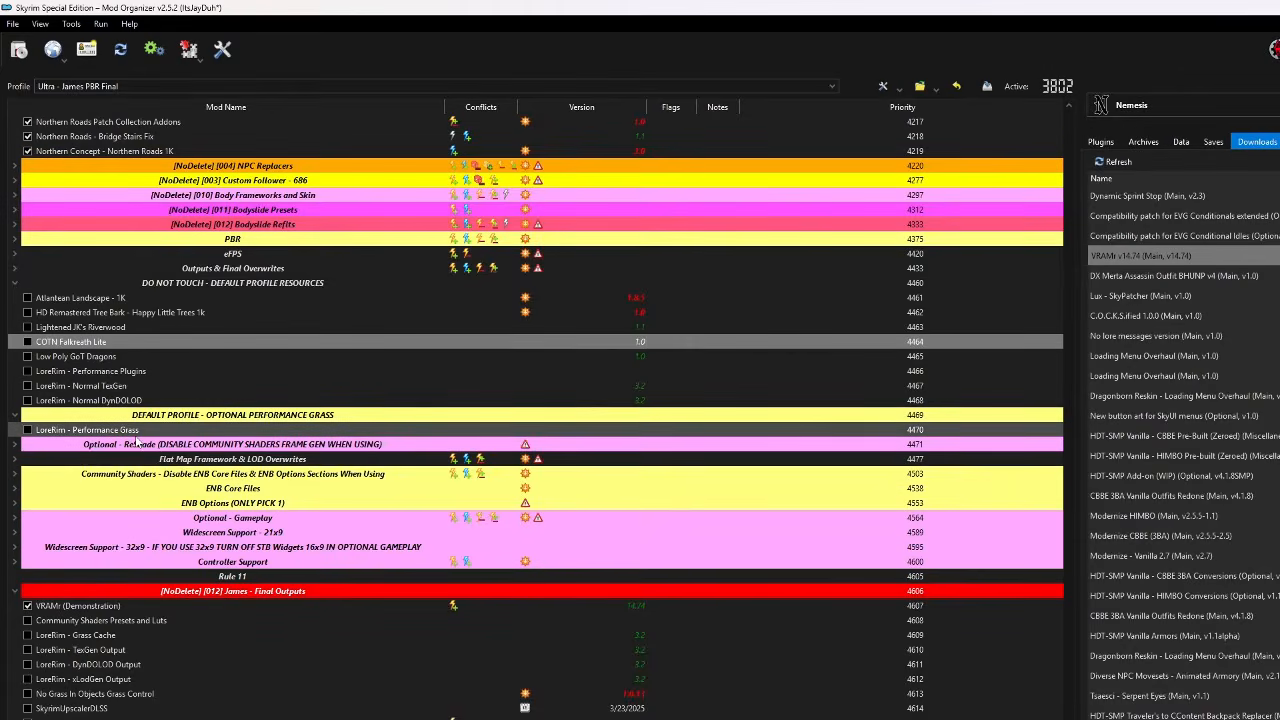
left_click(1100, 142)
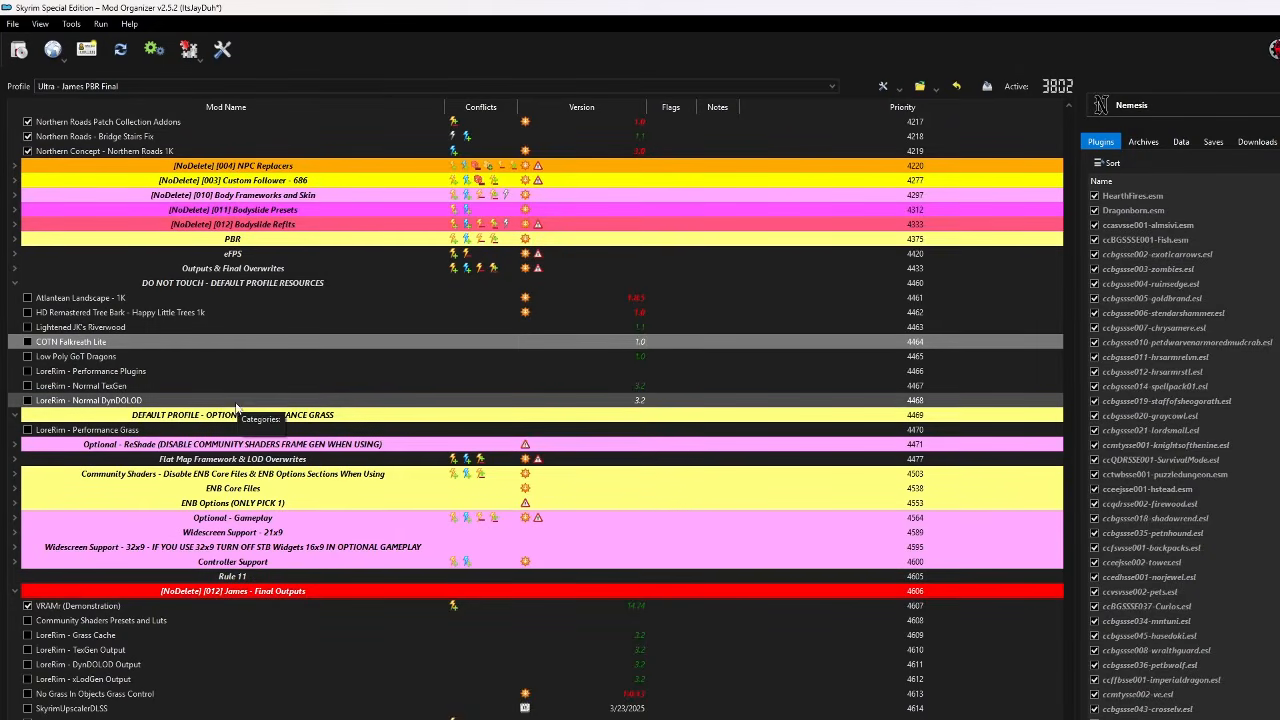
scroll(233, 403, "up", 2)
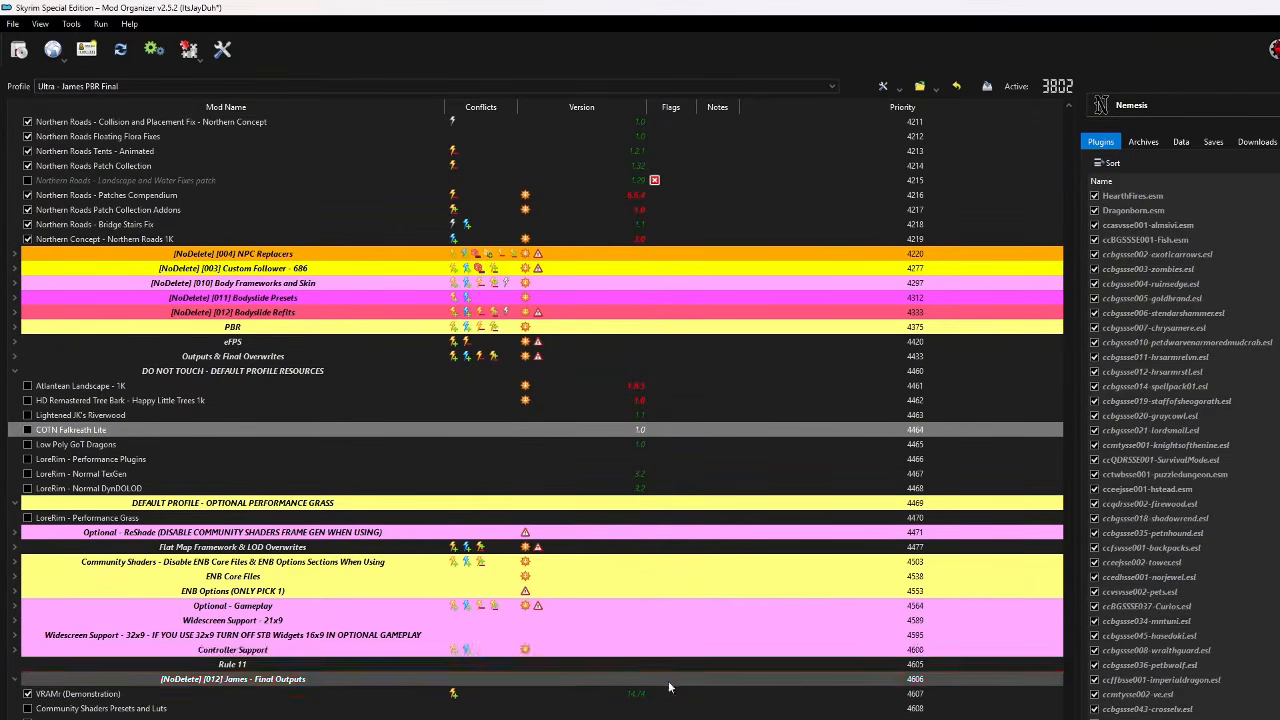
- Collapse the two default profile separators and expand Outputs & Final Overwrites and Flat Map Framework & LOD Overwrites
left_click(15, 357)
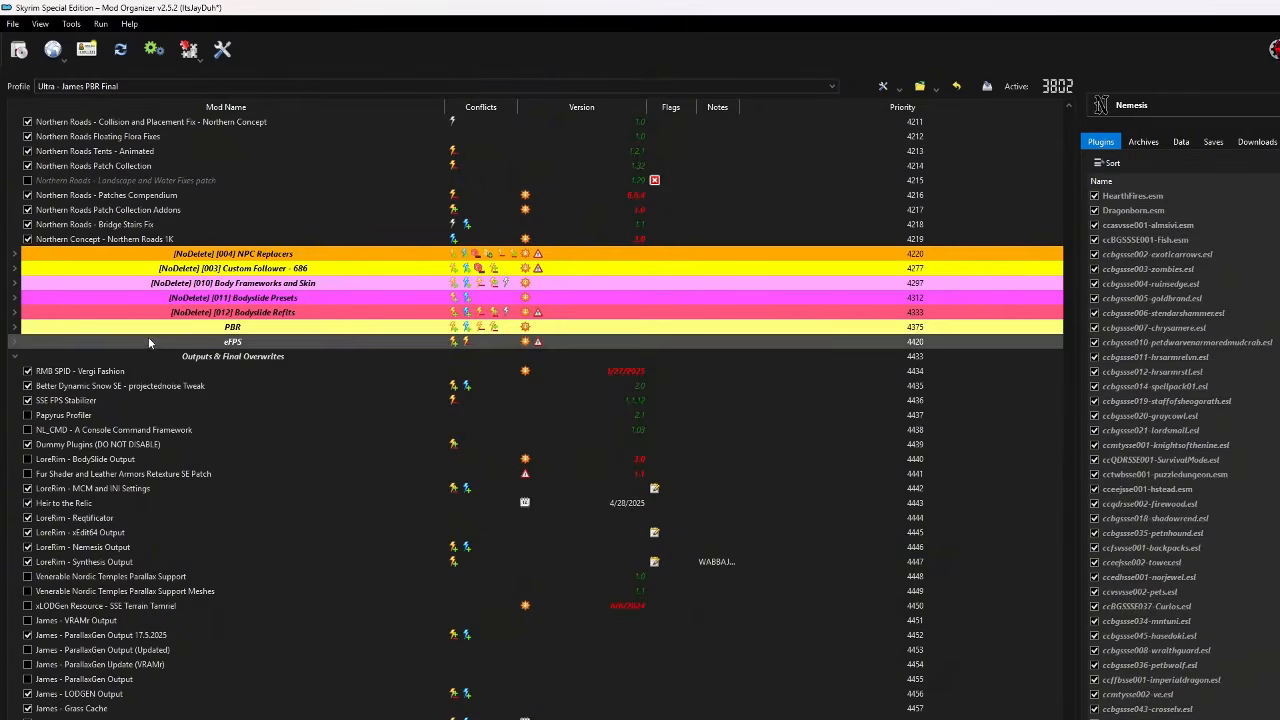
left_click(14, 357)
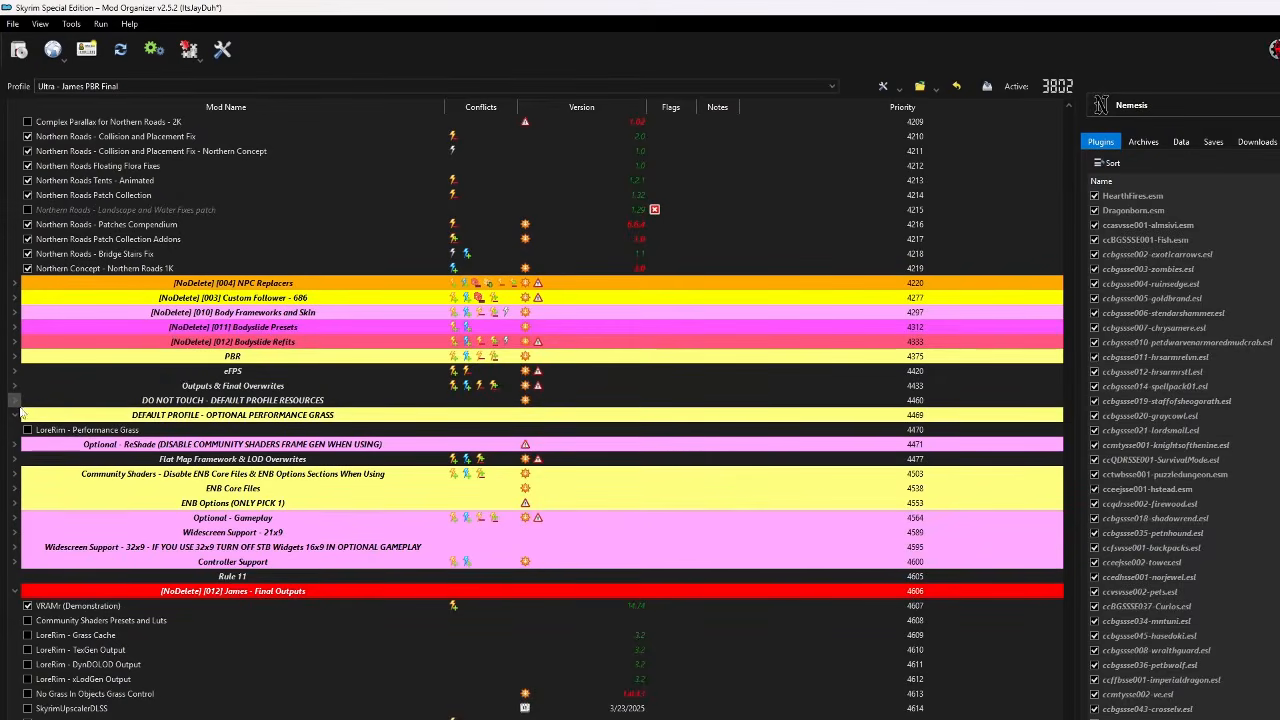
left_click(14, 386)
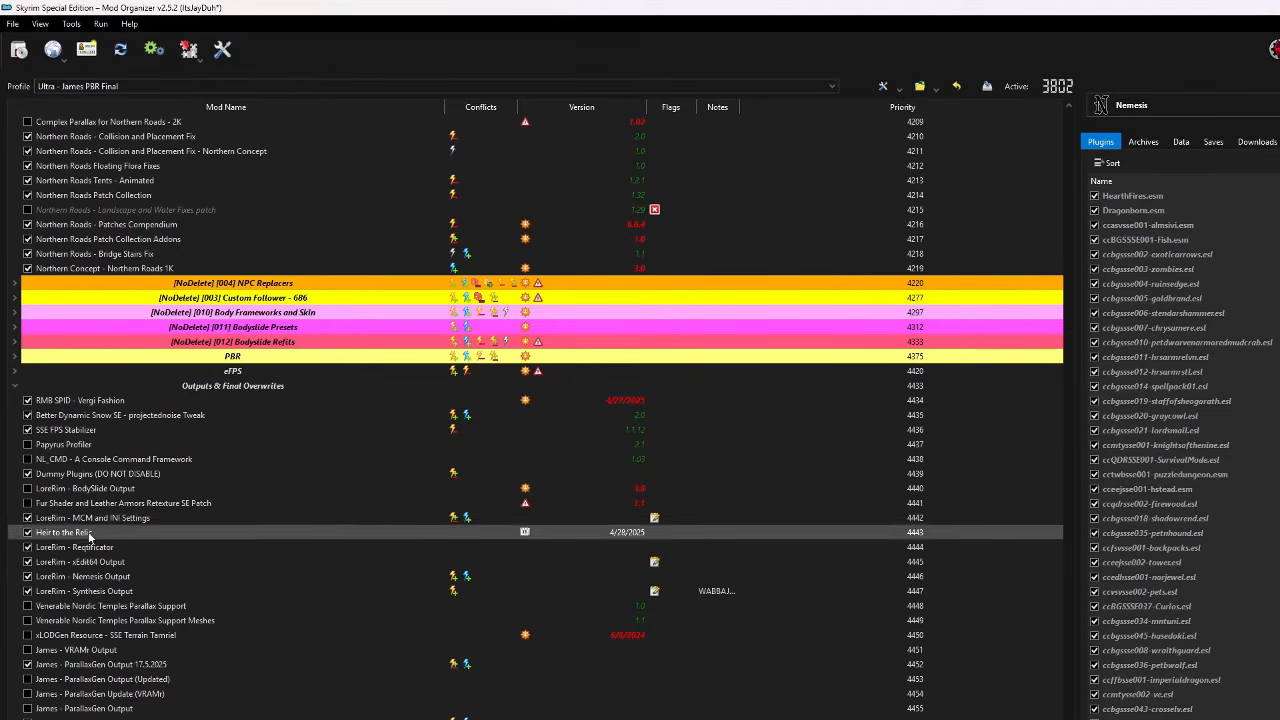
scroll(90, 525, "down", 3)
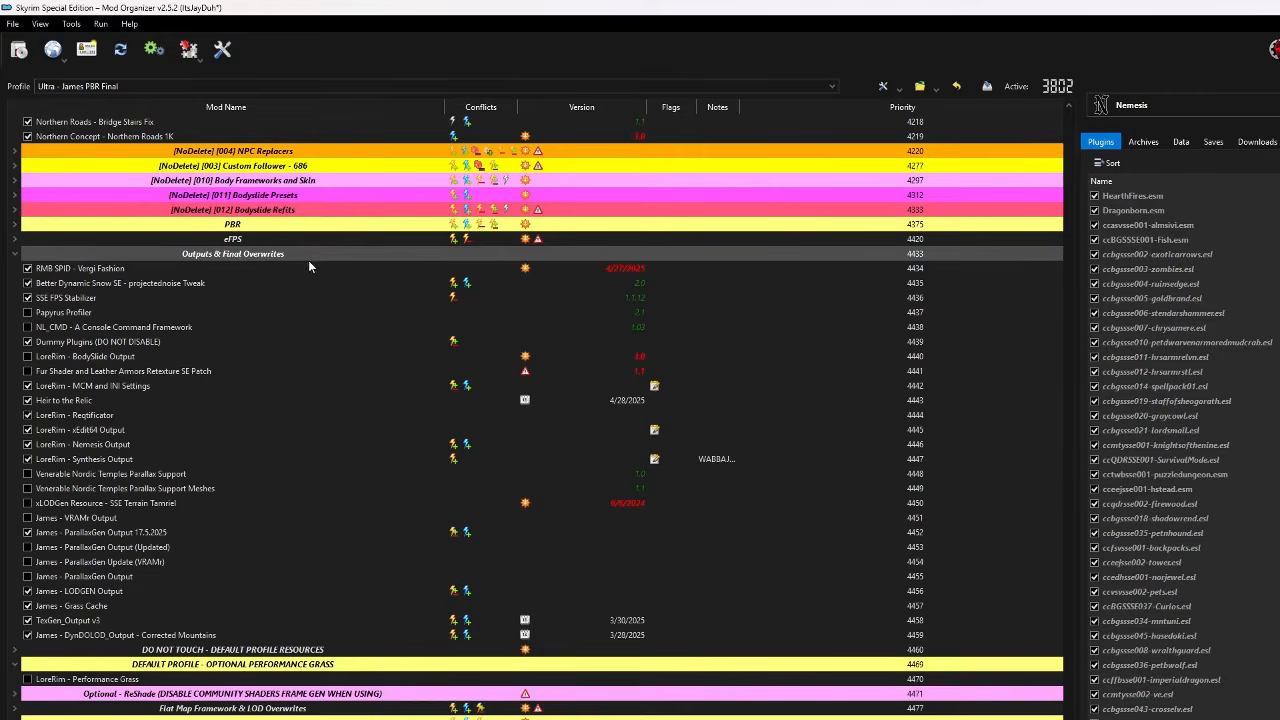
scroll(300, 568, "down", 2)
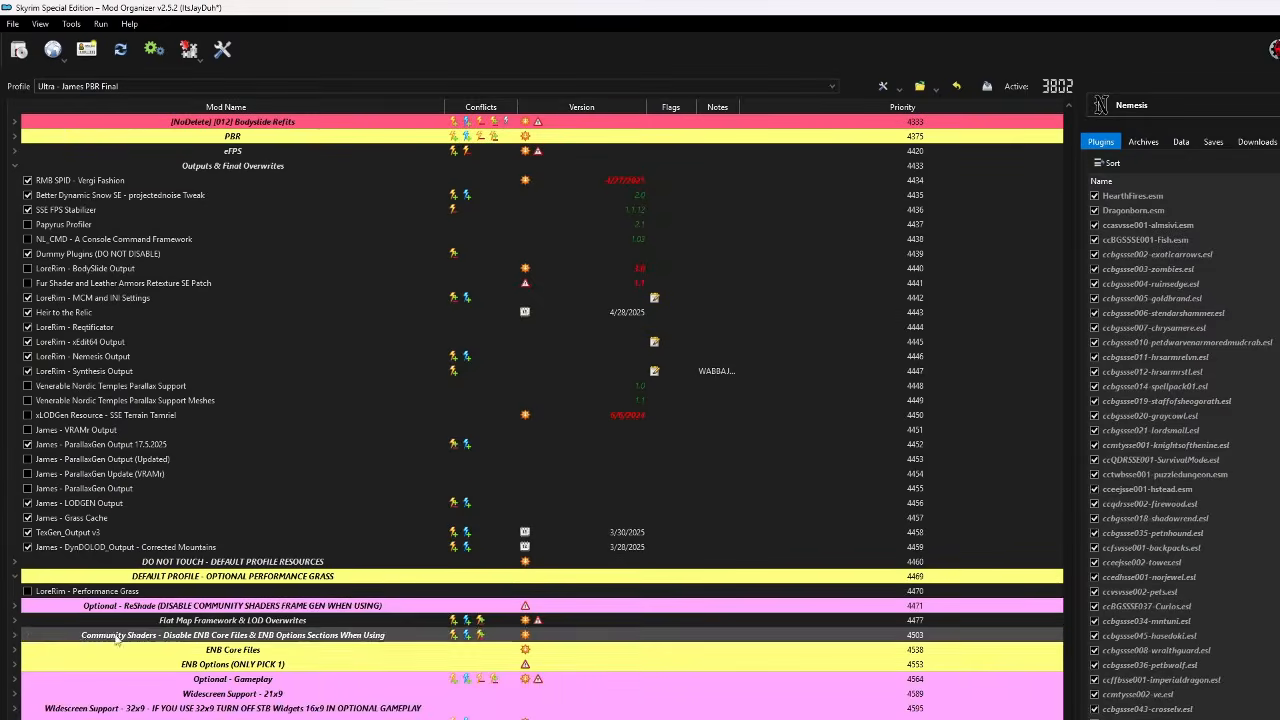
left_click(14, 577)
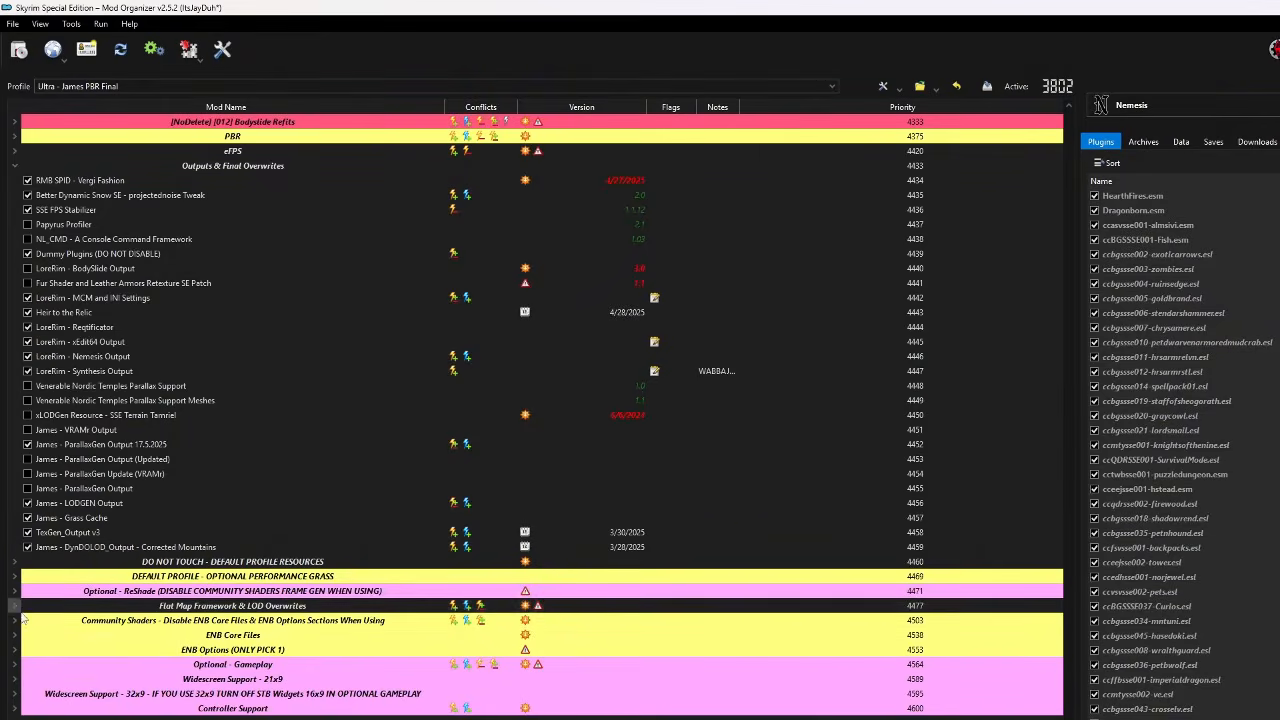
left_click(14, 606)
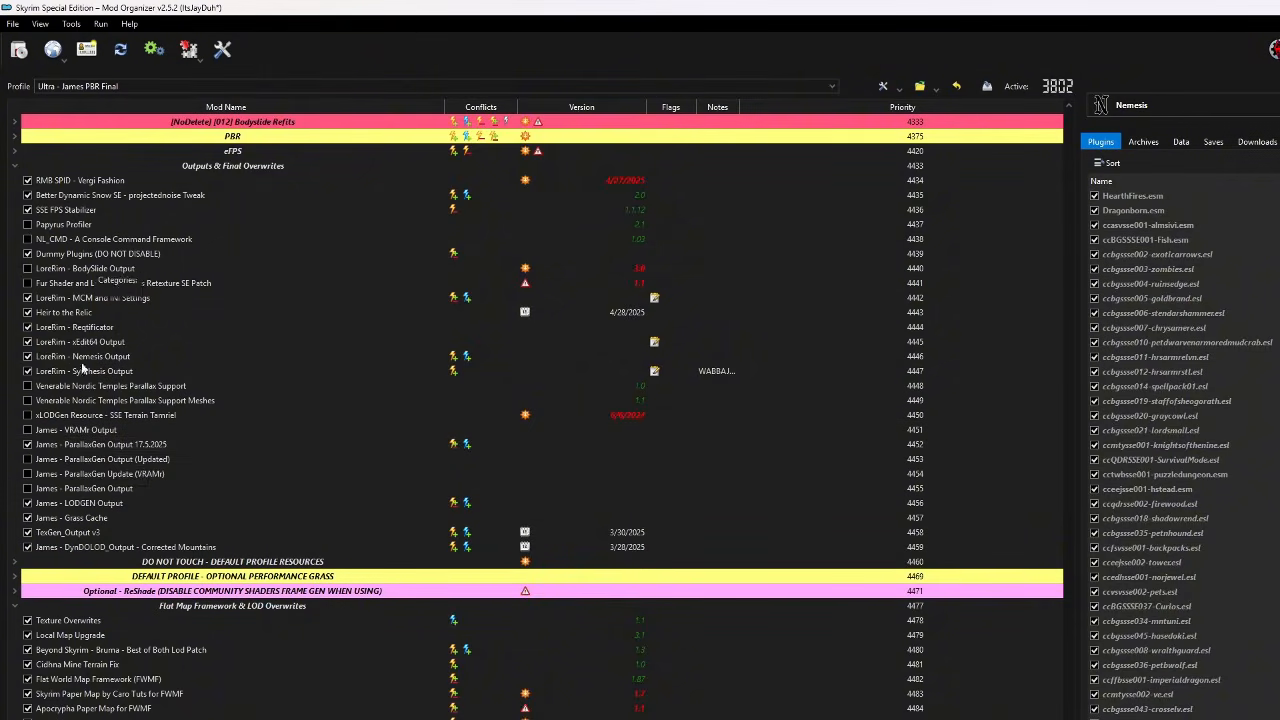
- Disable the ParallaxGen Output 17.5.2025, LODGEN Output, Grass Cache, TexGen_Output v3 and DynDOLOD_Output - Corrected Mountains mods together
left_click(86, 446)
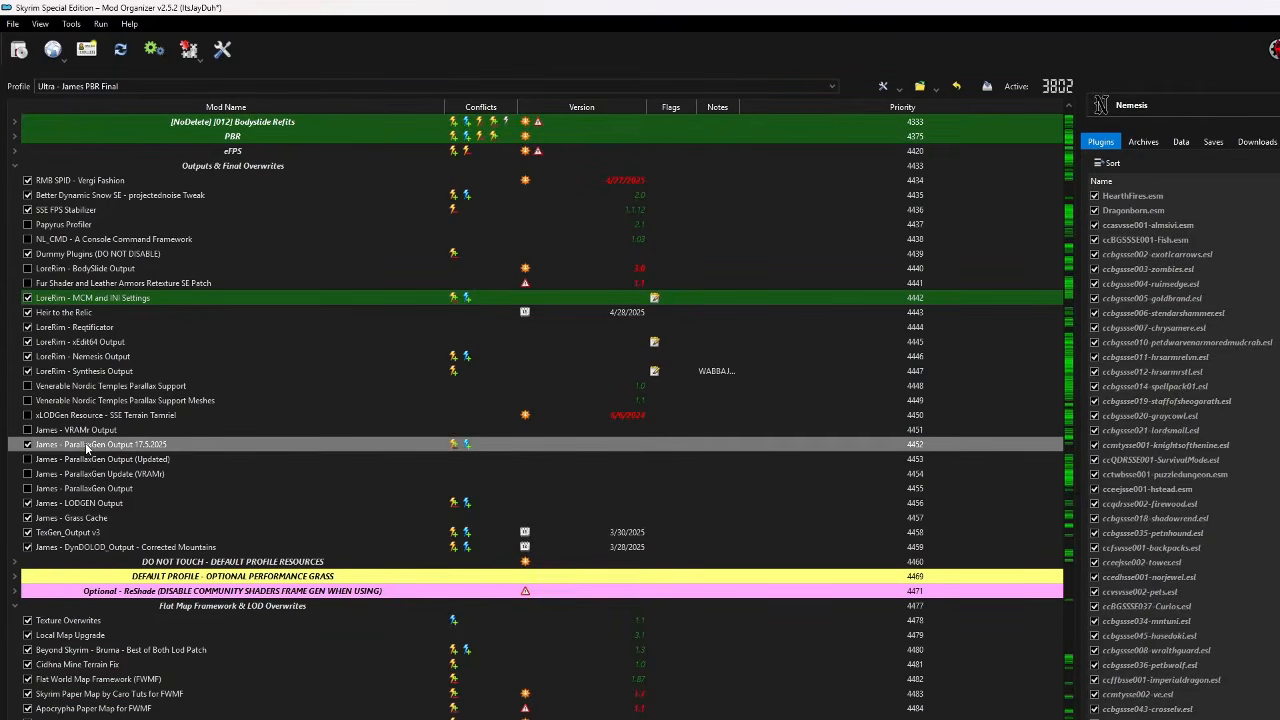
left_click(88, 505)
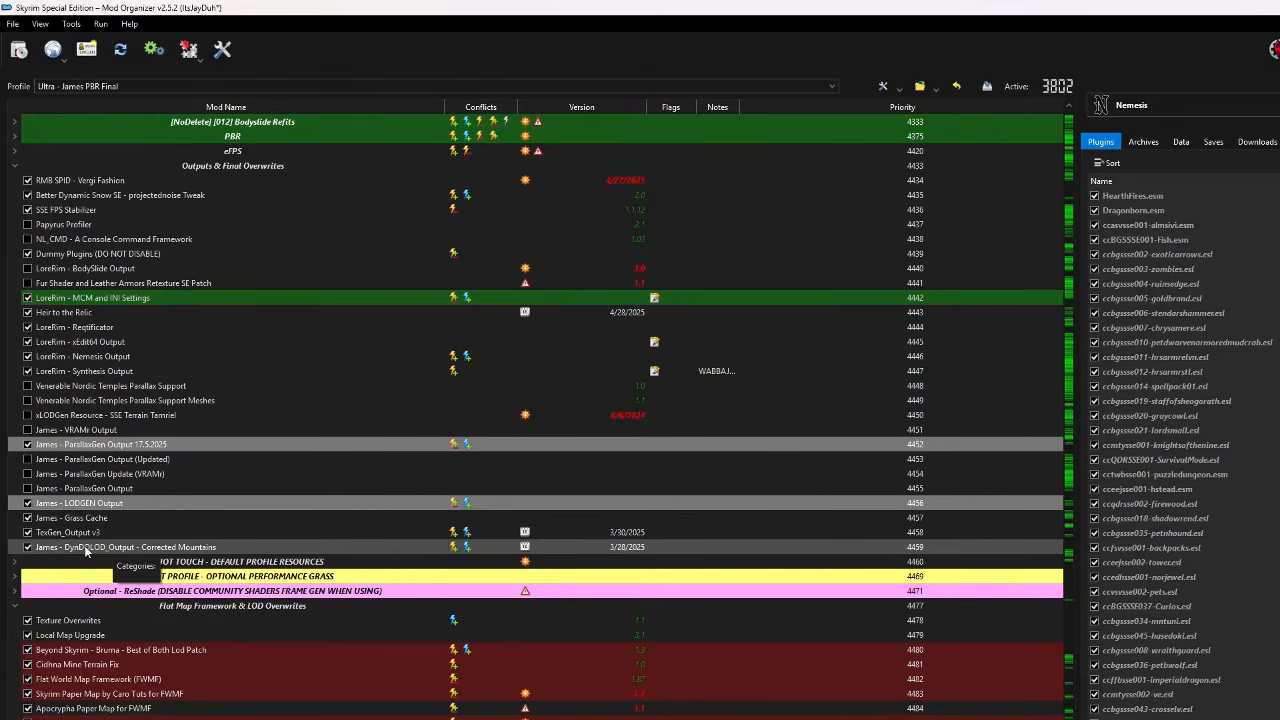
left_click_drag(85, 551, 85, 527)
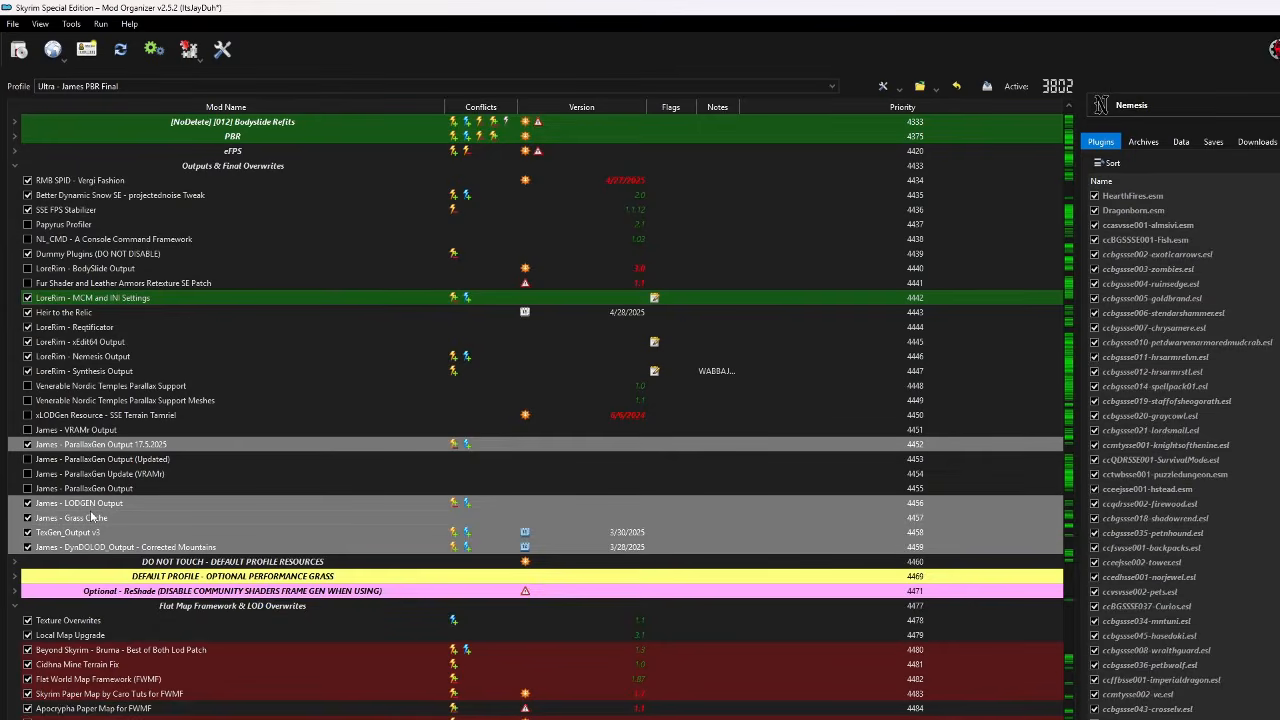
right_click(90, 517)
left_click(143, 591)
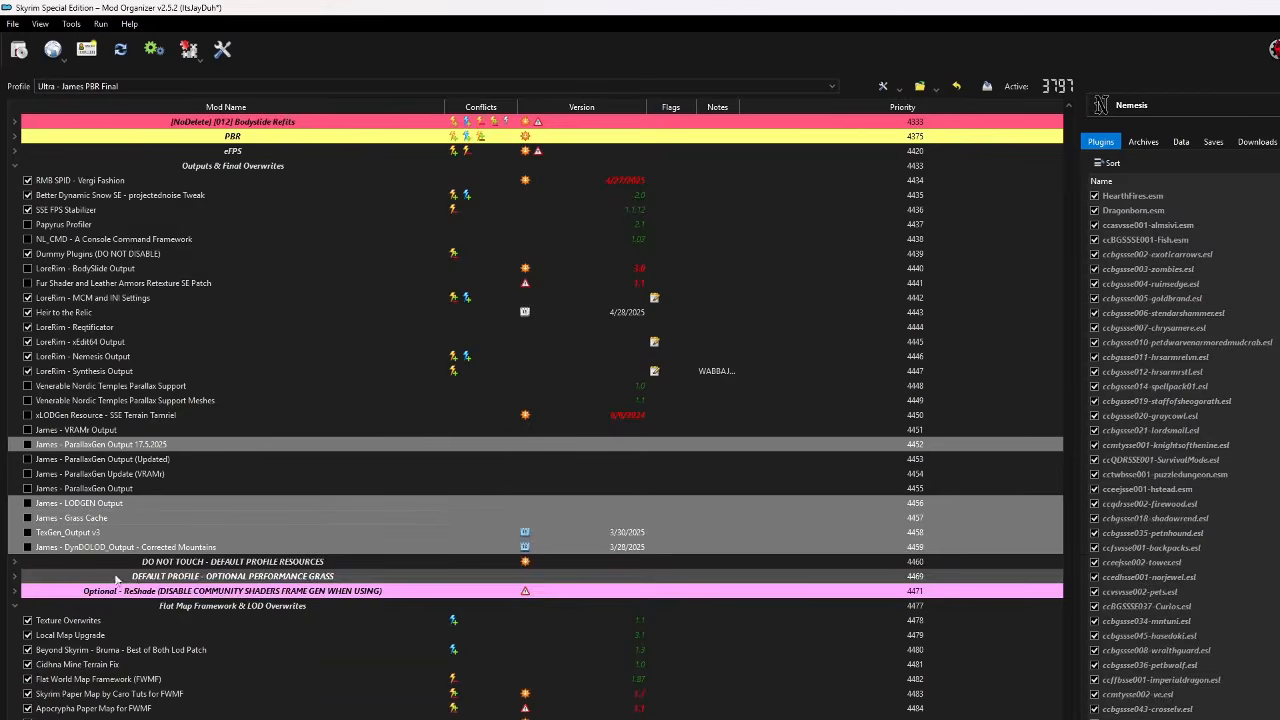
- Disable all mods under Flat Map Framework & LOD Overwrites, from Texture Overwrites through Solstheim and Baan Malur Paper Map for FWMF
scroll(140, 575, "down", 8)
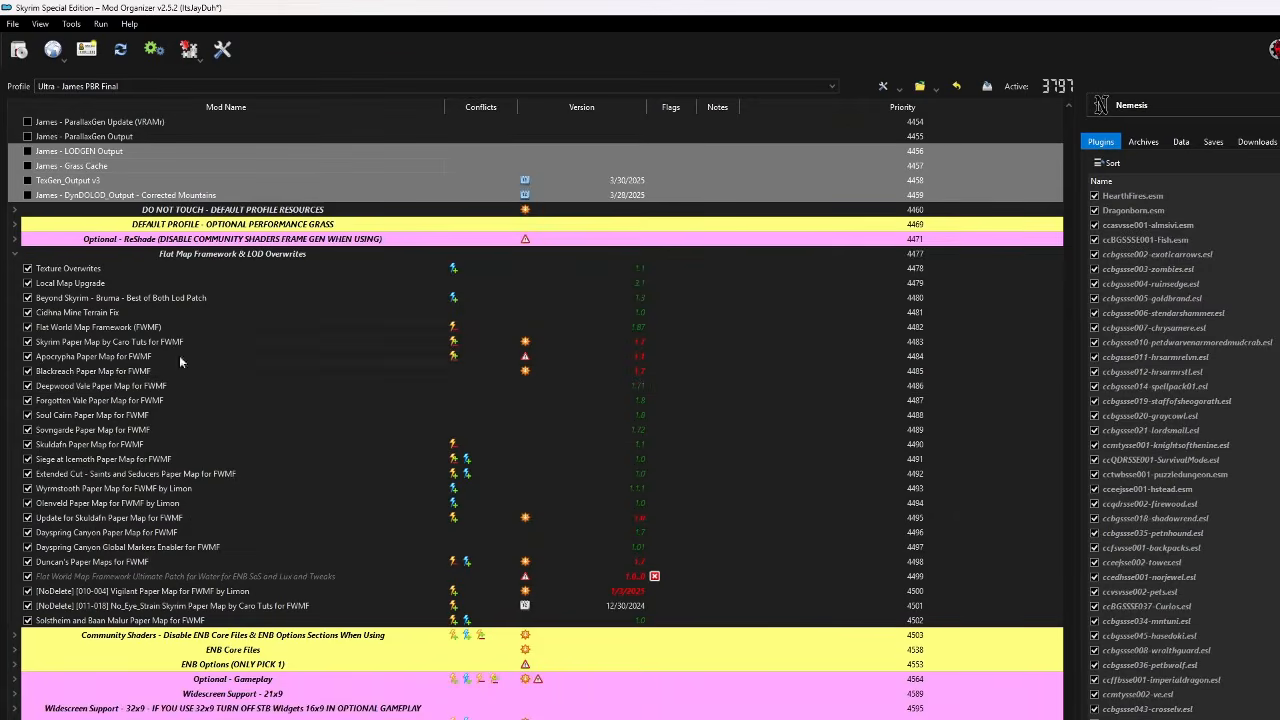
left_click(103, 269)
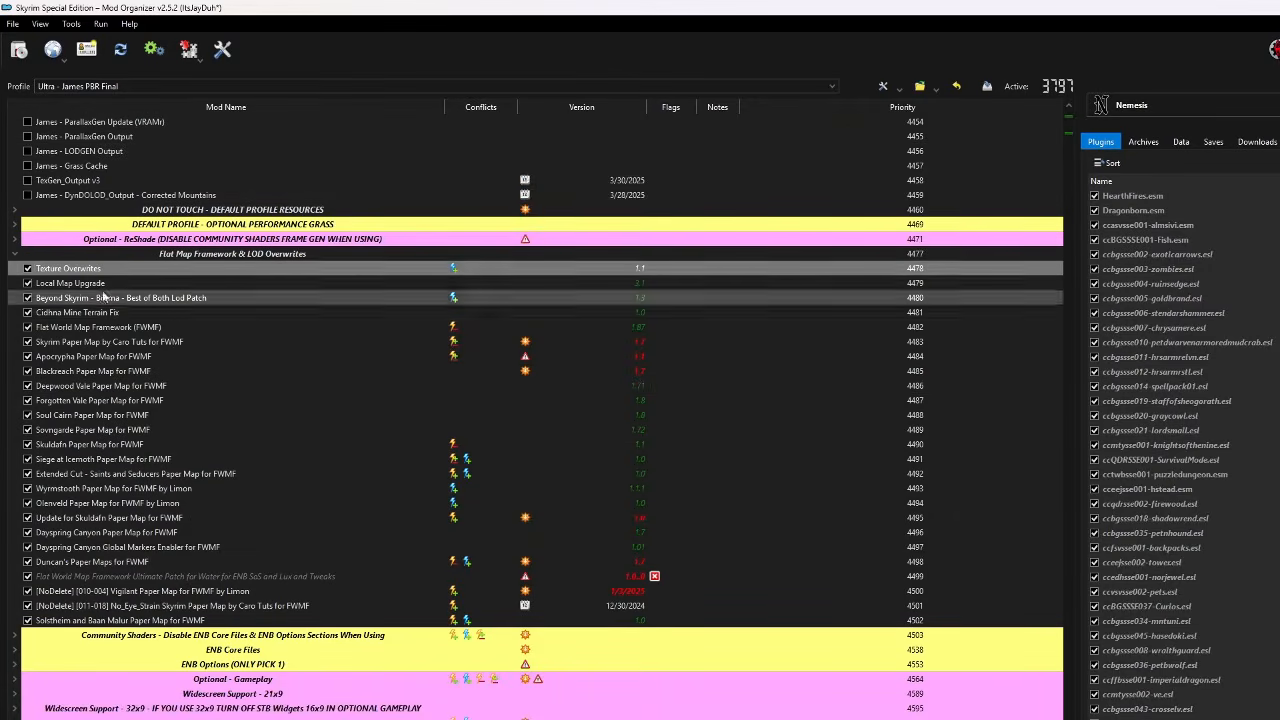
left_click(138, 622, "shift")
right_click(138, 622)
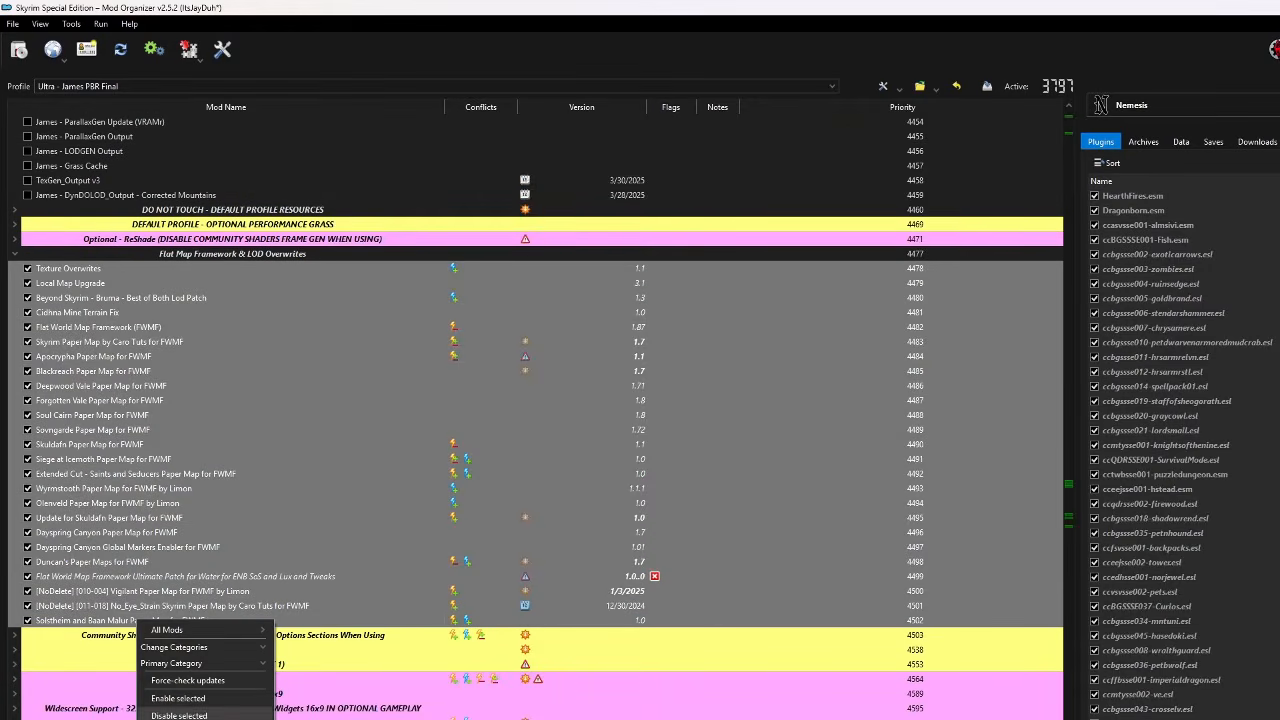
left_click(179, 715)
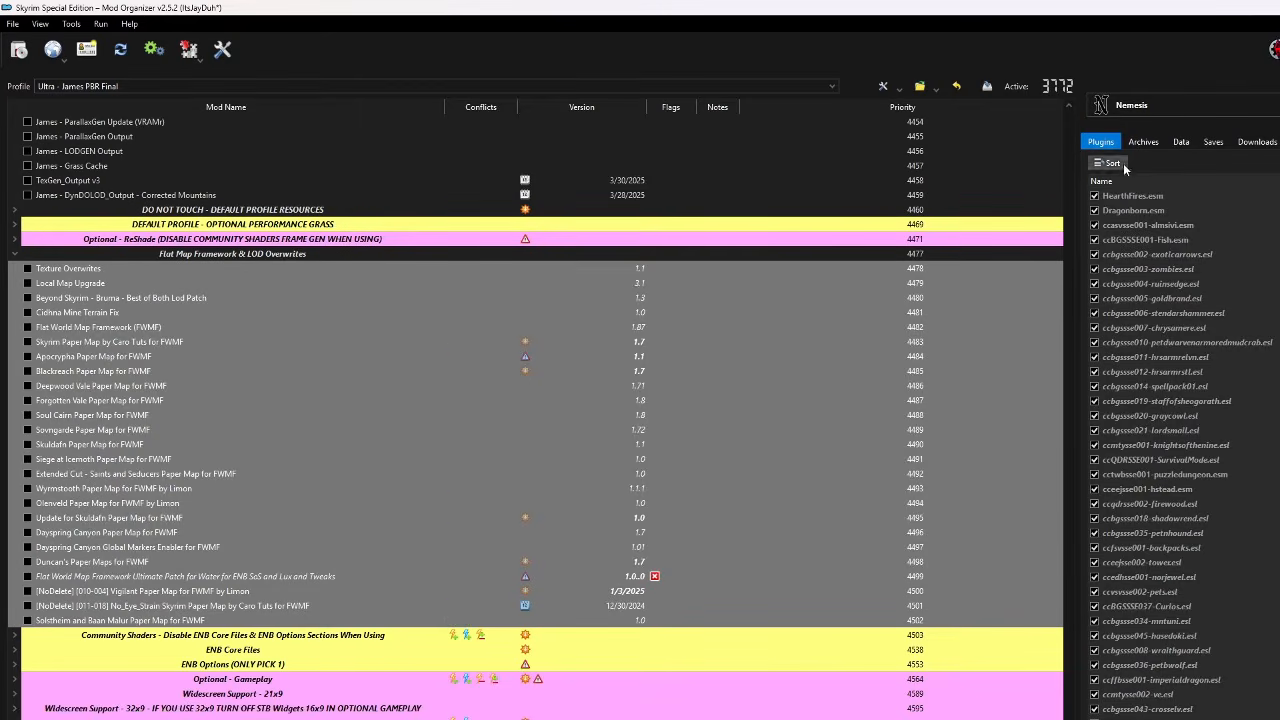
- Check the end of the plugin list, the disabled output mods and the list of available executables
scroll(1240, 300, "down", 10)
scroll(1180, 400, "down", 15)
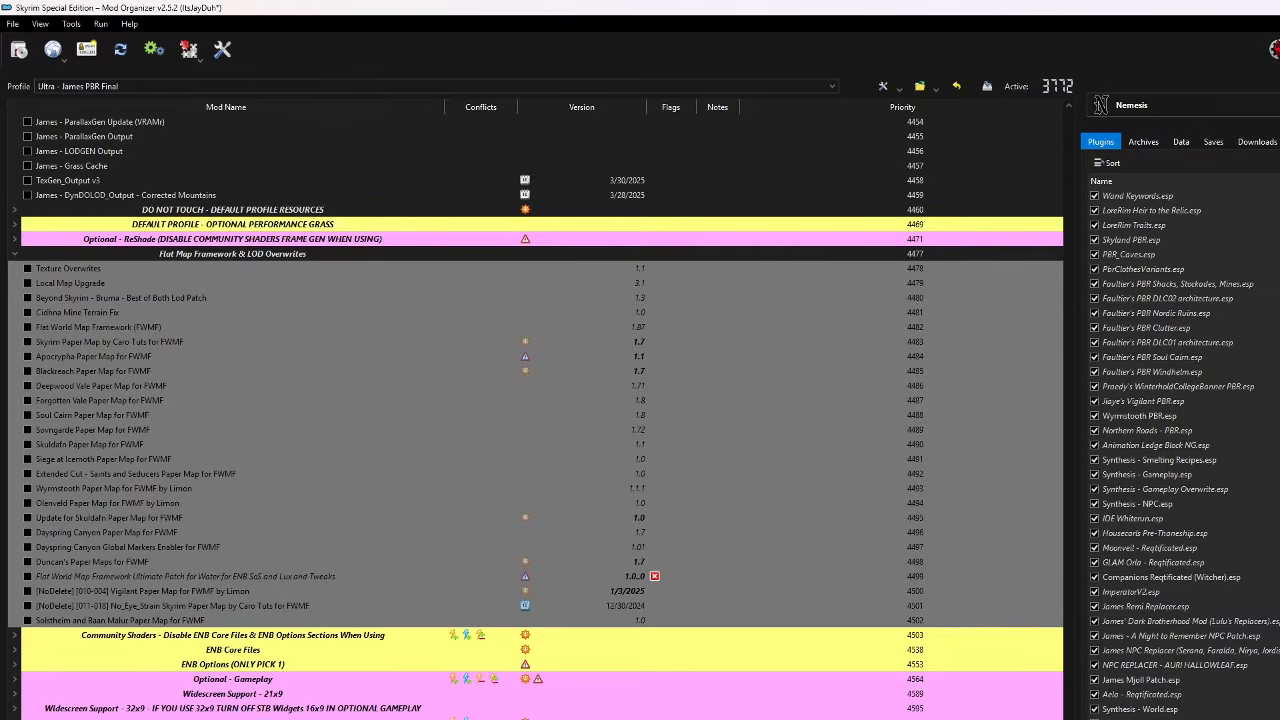
scroll(151, 326, "up", 4)
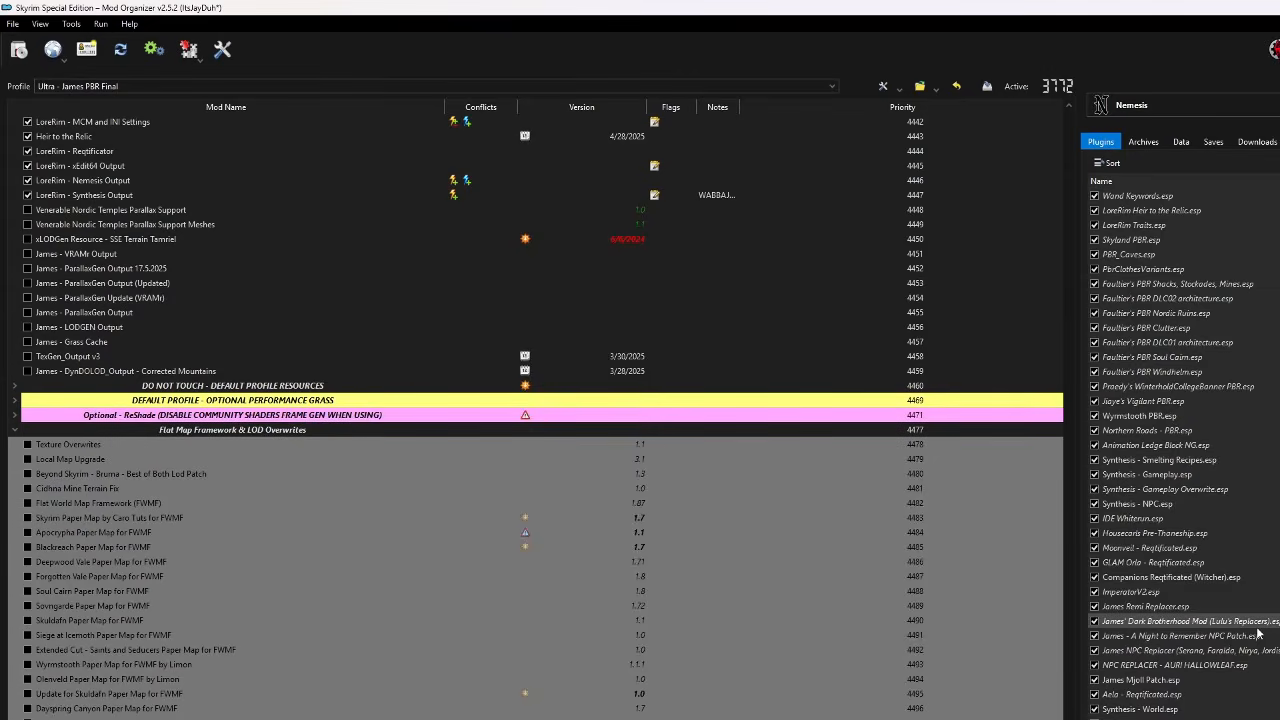
scroll(550, 621, "up", 2)
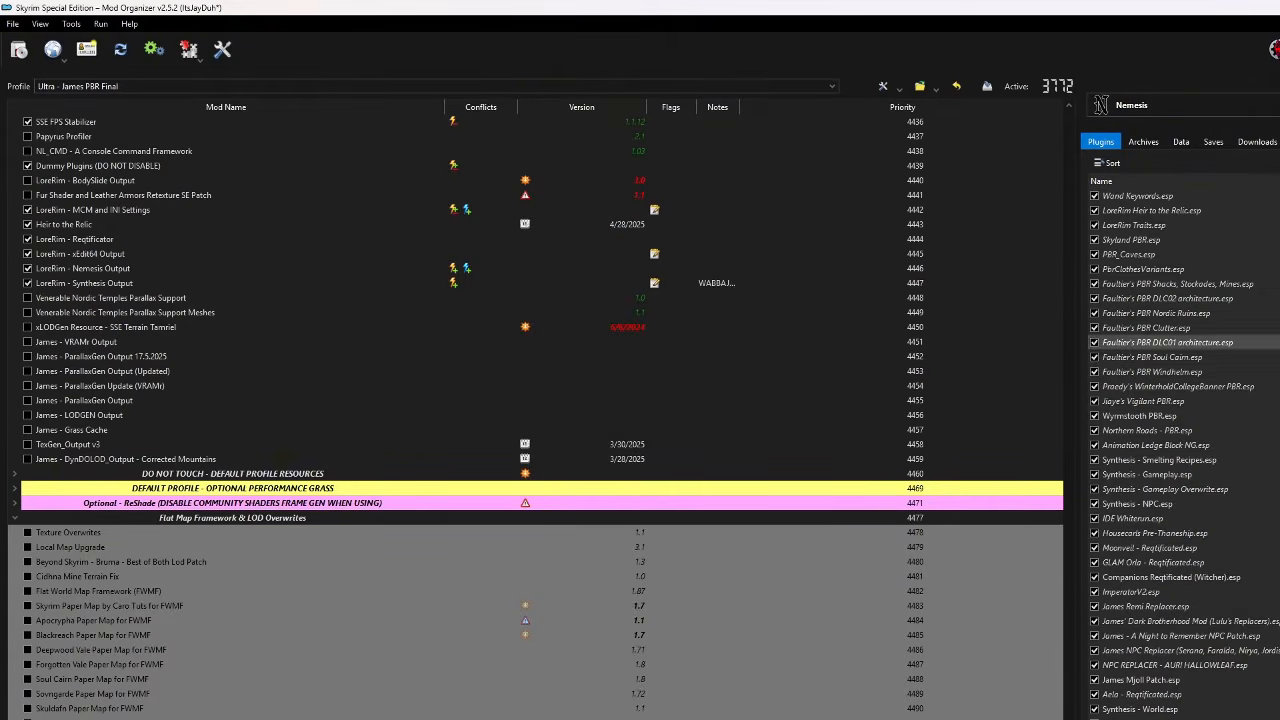
left_click(1187, 107)
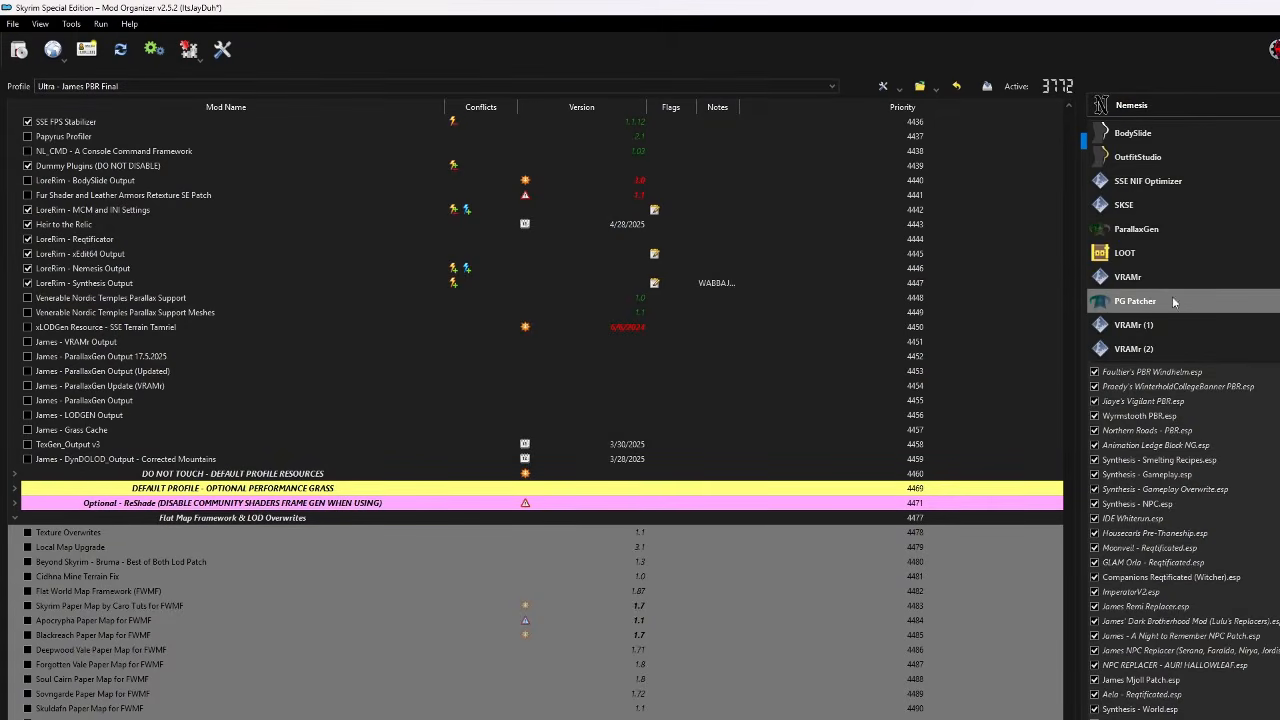
left_click(862, 390)
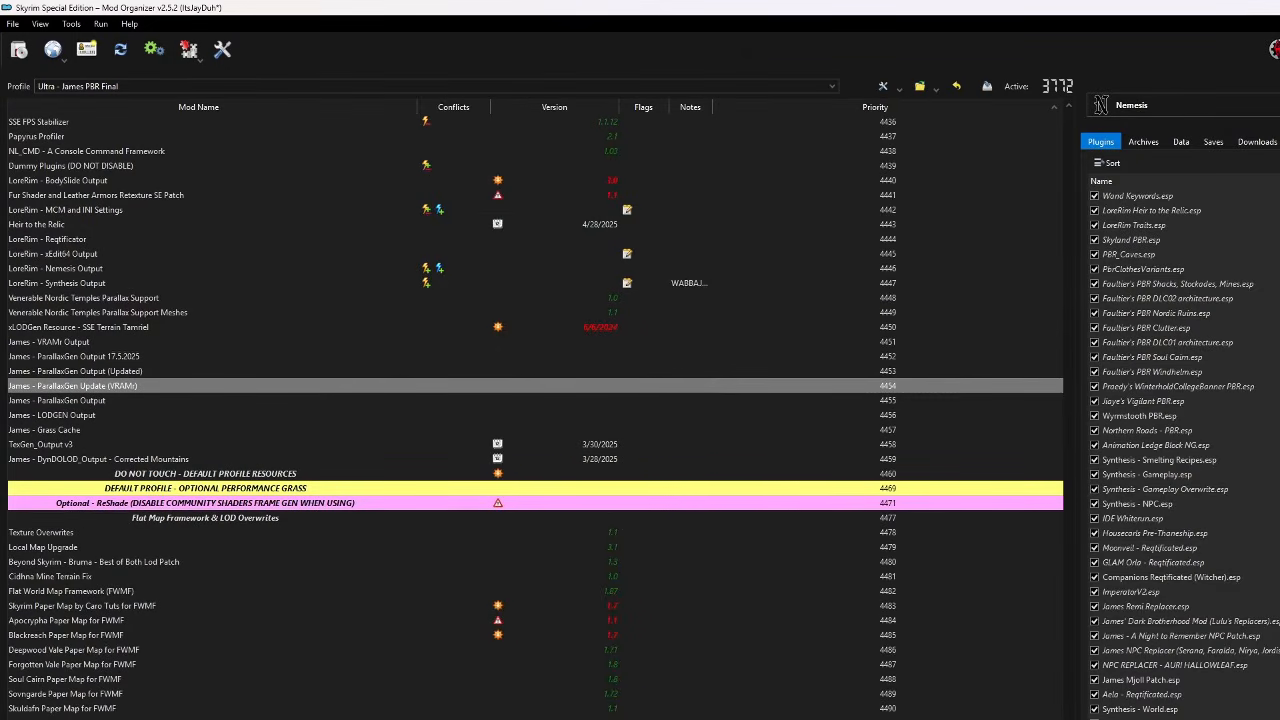
scroll(535, 410, "left", 1)
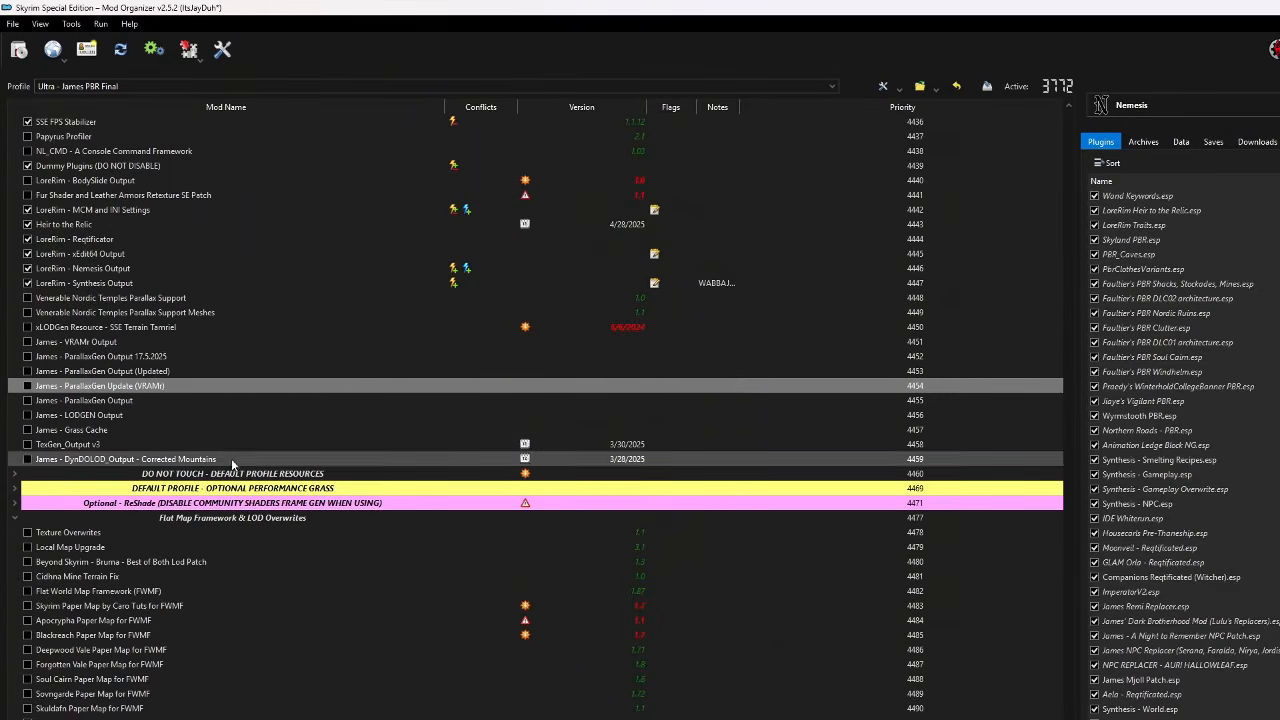
- Expand DO NOT TOUCH - DEFAULT PROFILE RESOURCES and review its mods along with those under Outputs & Final Overwrites
scroll(233, 450, "up", 5)
scroll(162, 464, "up", 2)
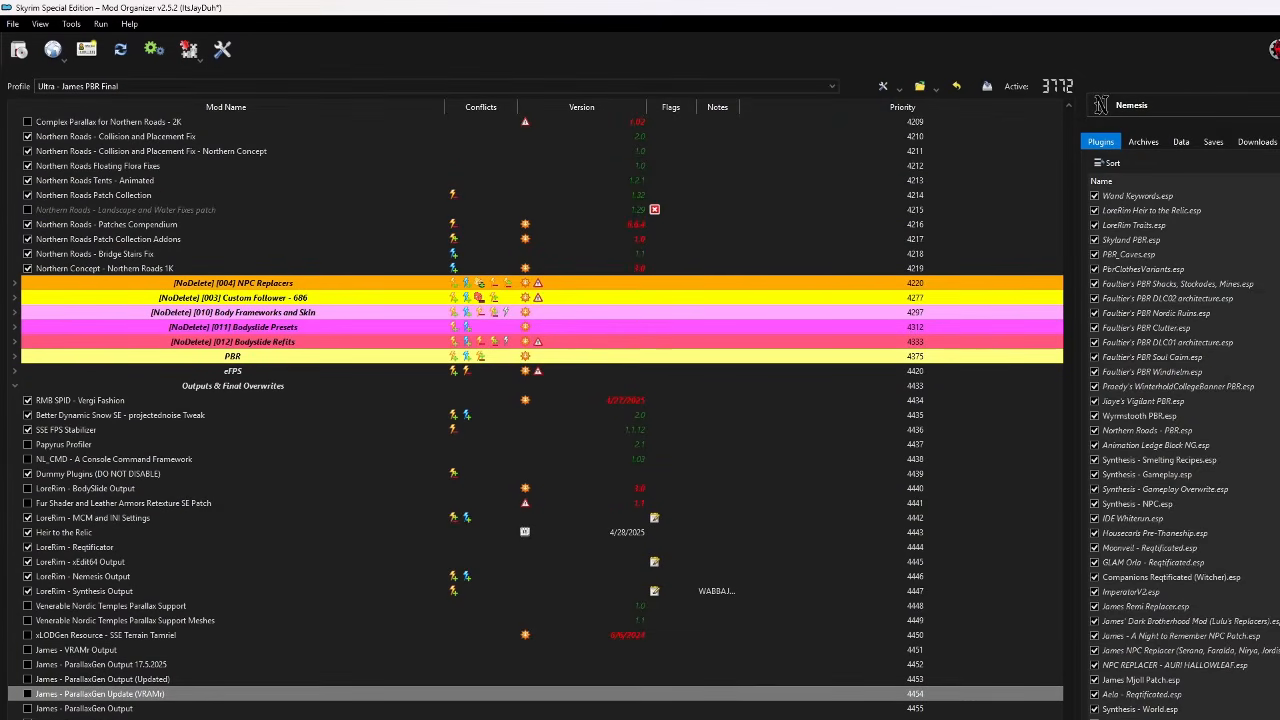
scroll(151, 712, "down", 2)
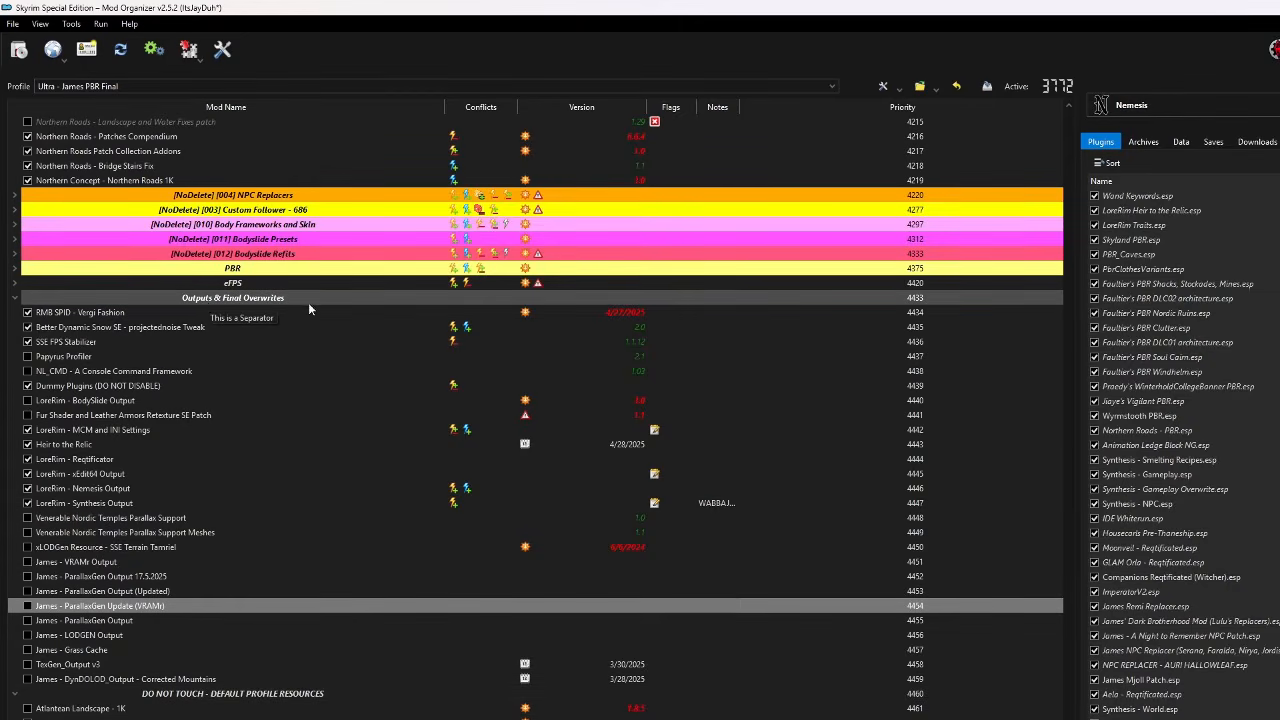
scroll(308, 302, "down", 3)
scroll(311, 563, "down", 3)
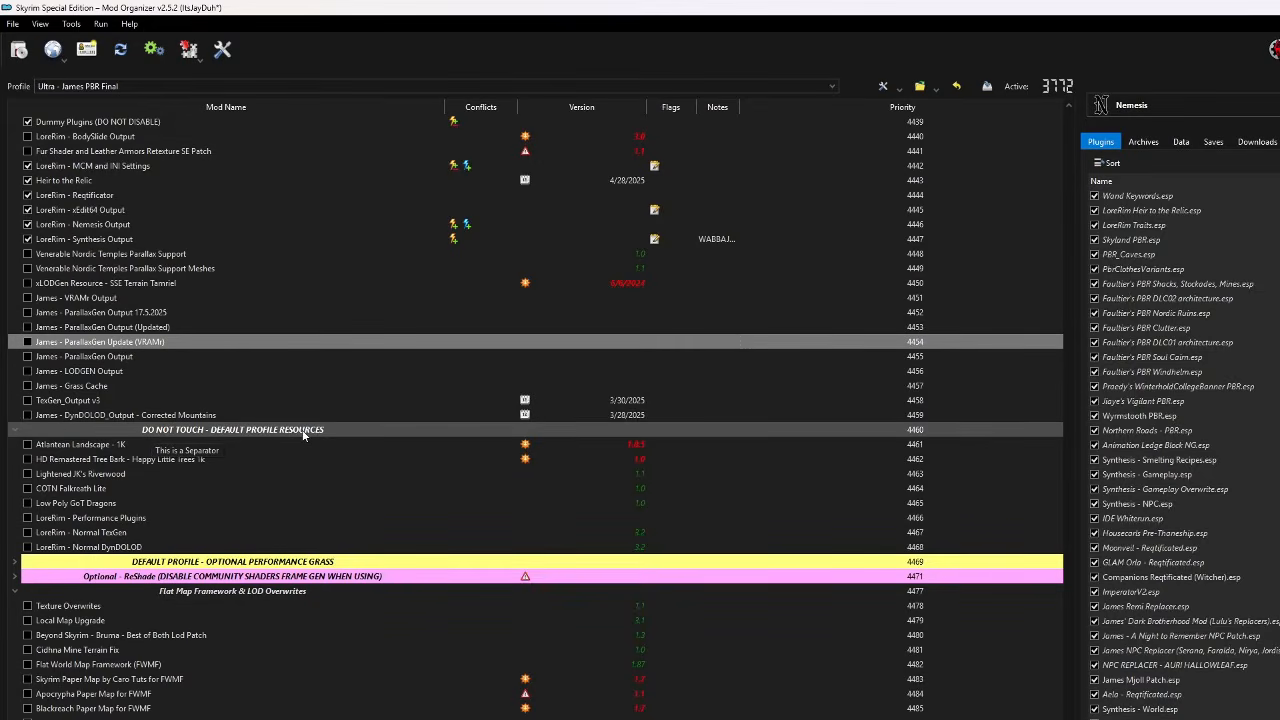
scroll(323, 430, "up", 6)
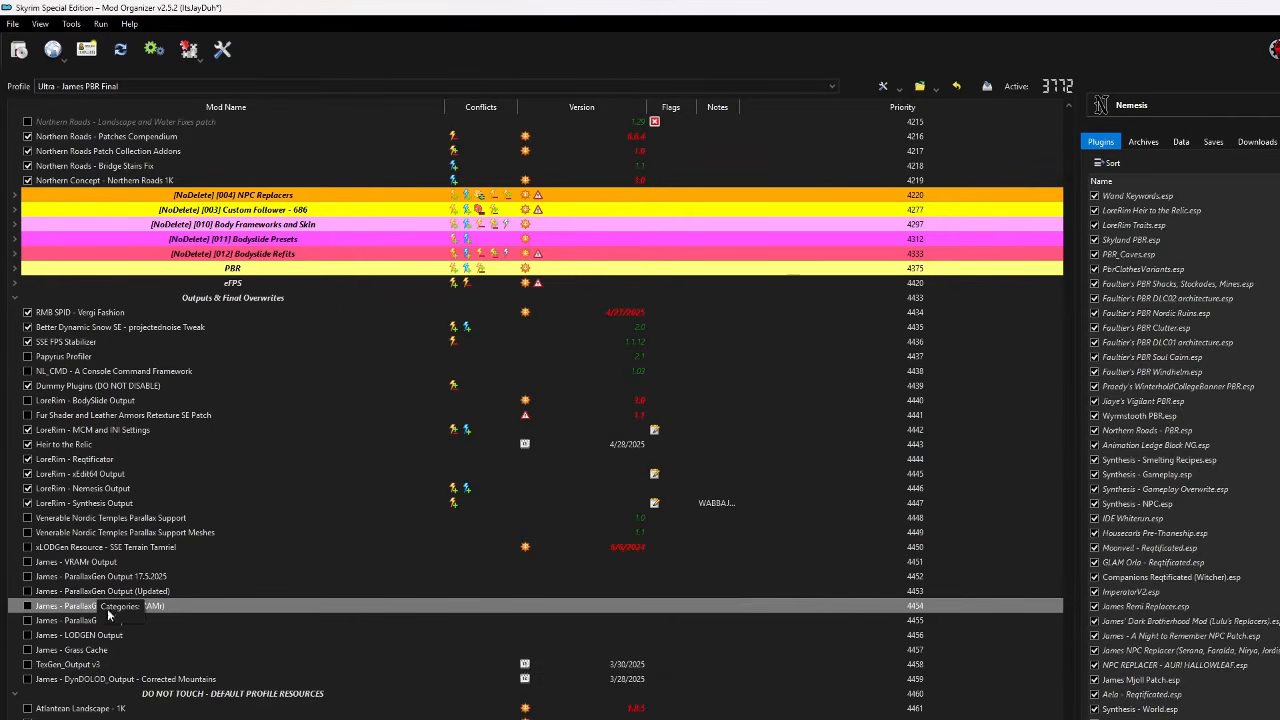
left_click(100, 680)
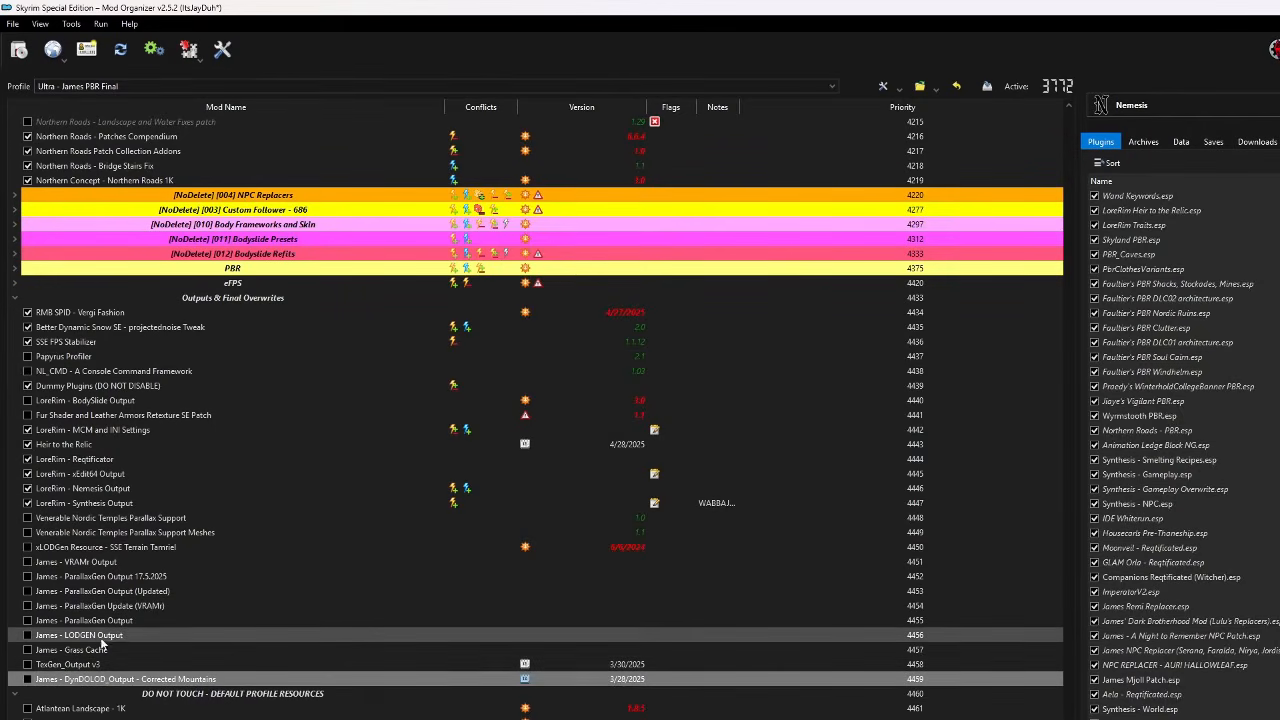
- Examine which mods are disabled from Outputs & Final Overwrites through Flat Map Framework & LOD Overwrites and down to the Final Outputs section
scroll(107, 638, "down", 4)
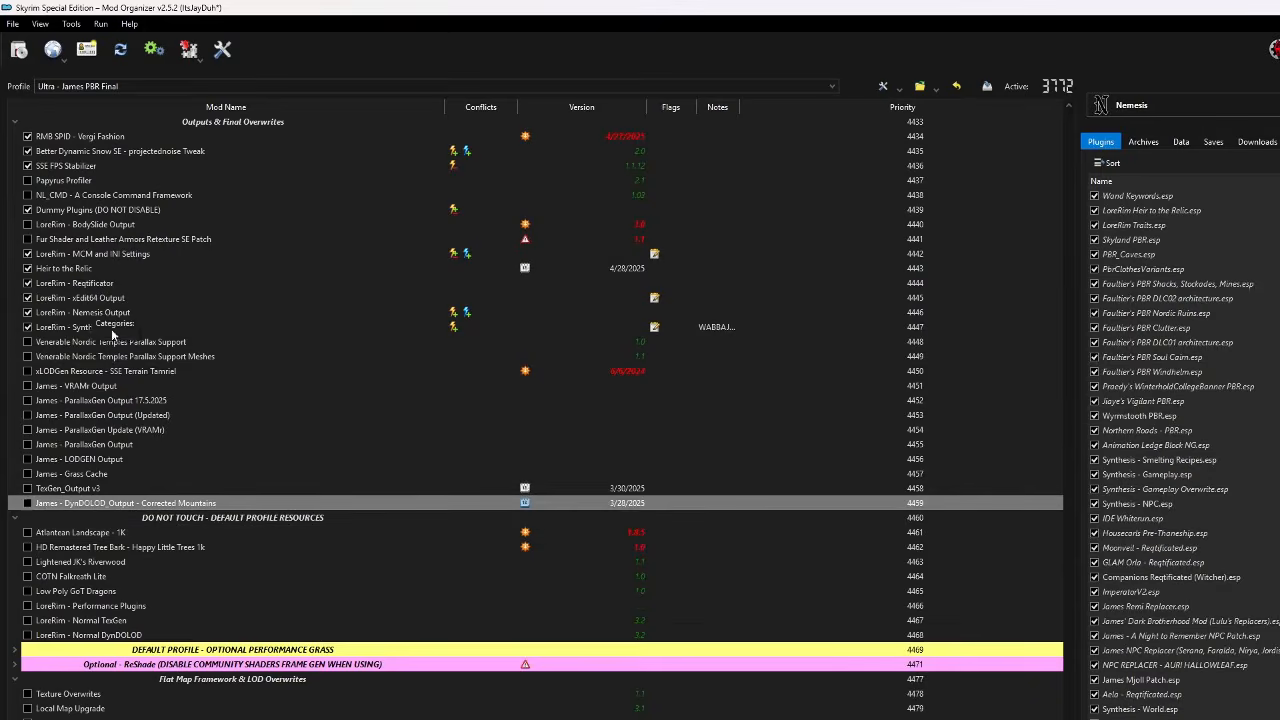
scroll(100, 460, "down", 13)
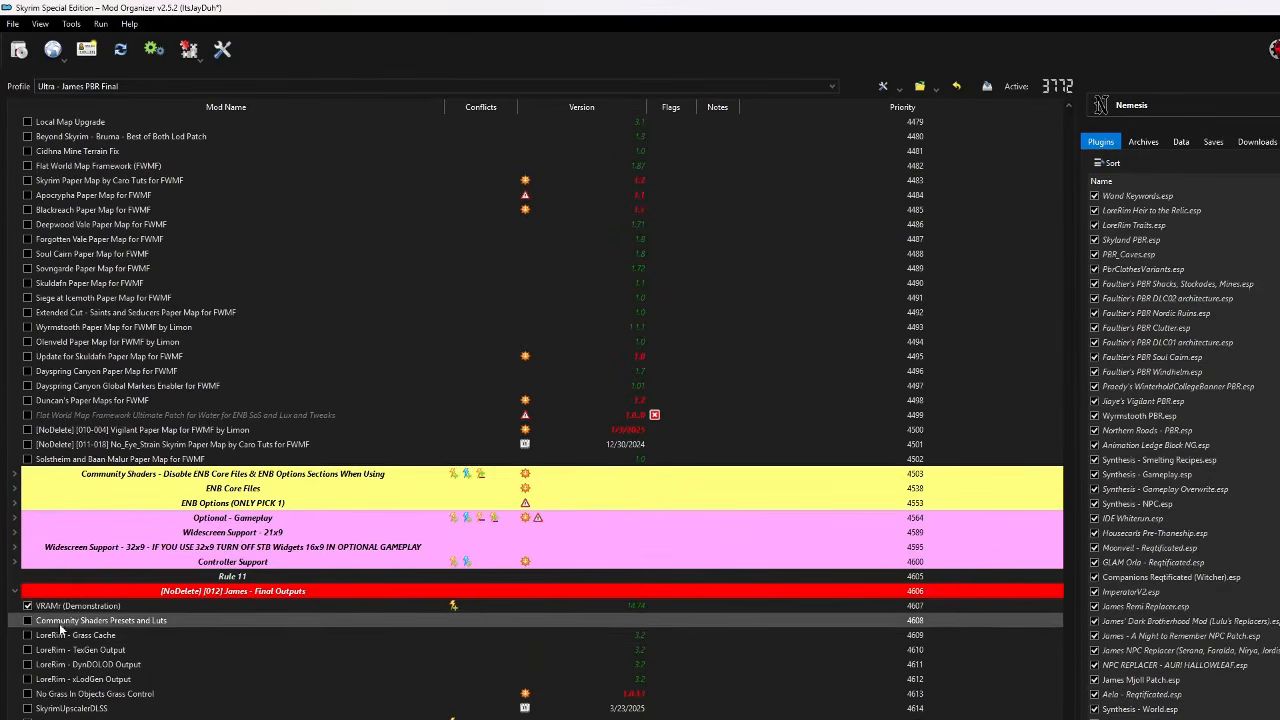
scroll(100, 640, "up", 4)
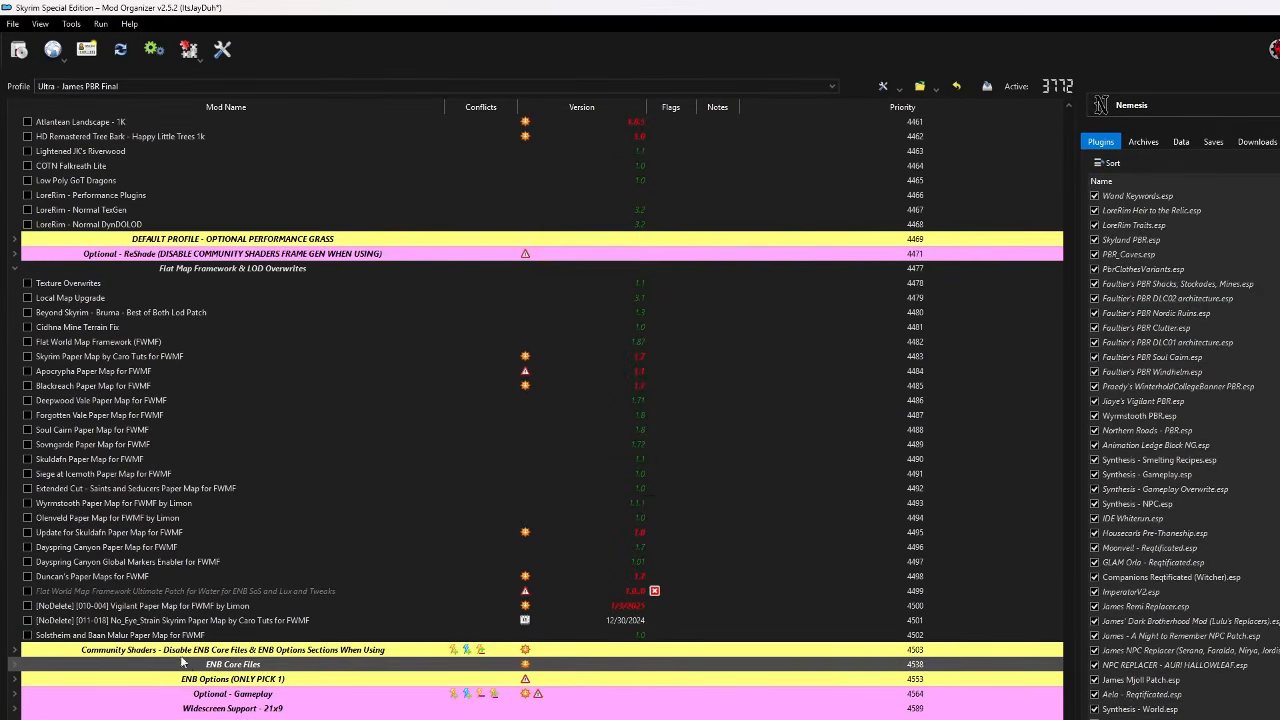
scroll(181, 661, "up", 15)
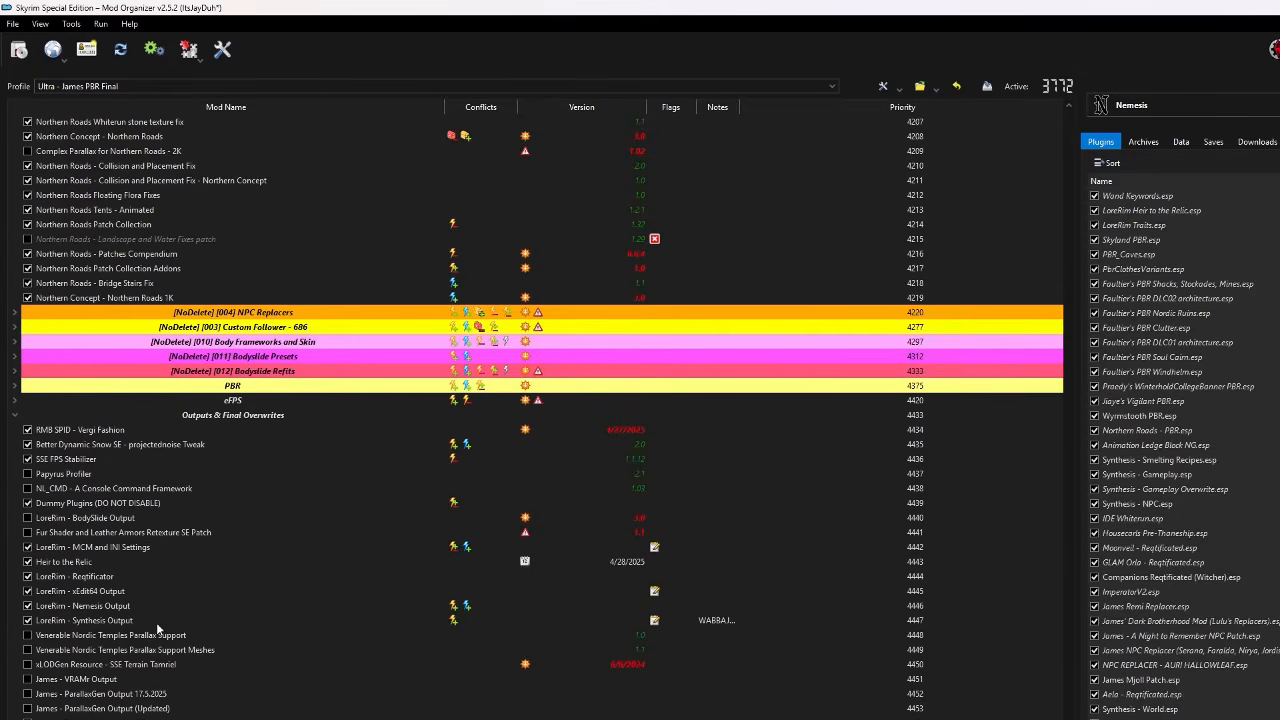
left_click(157, 621)
scroll(170, 712, "down", 3)
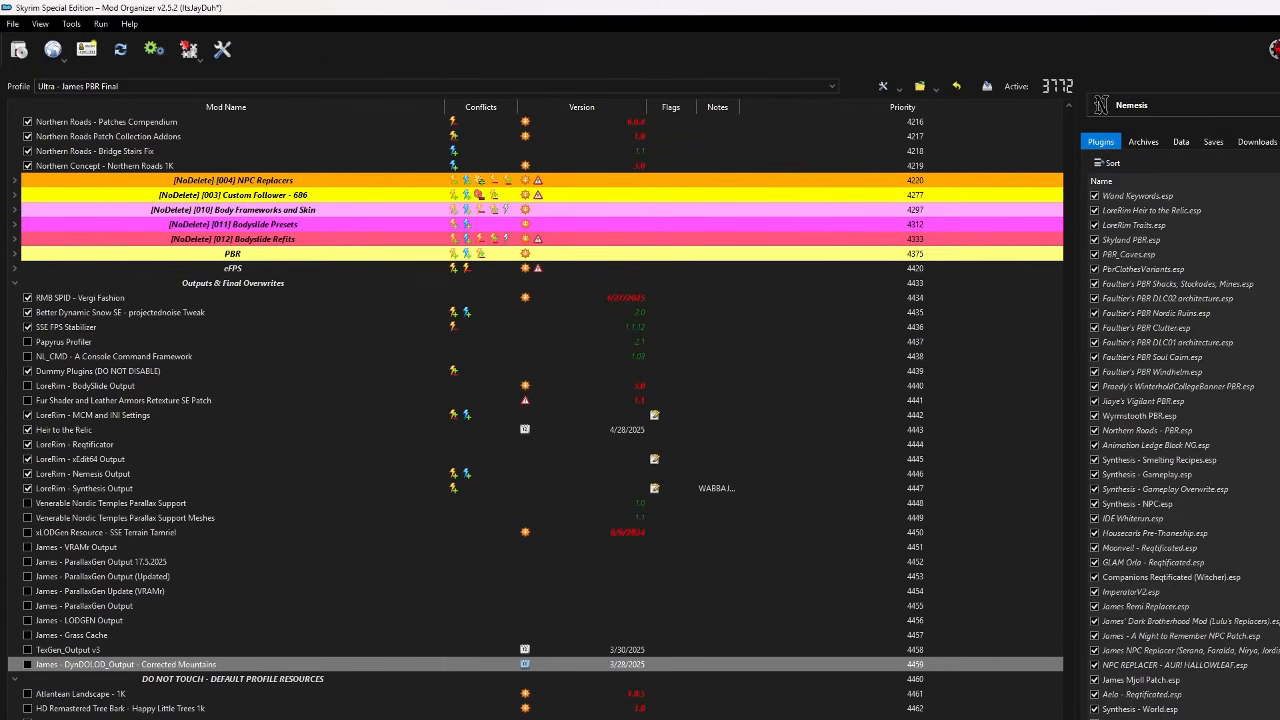
left_click(126, 565)
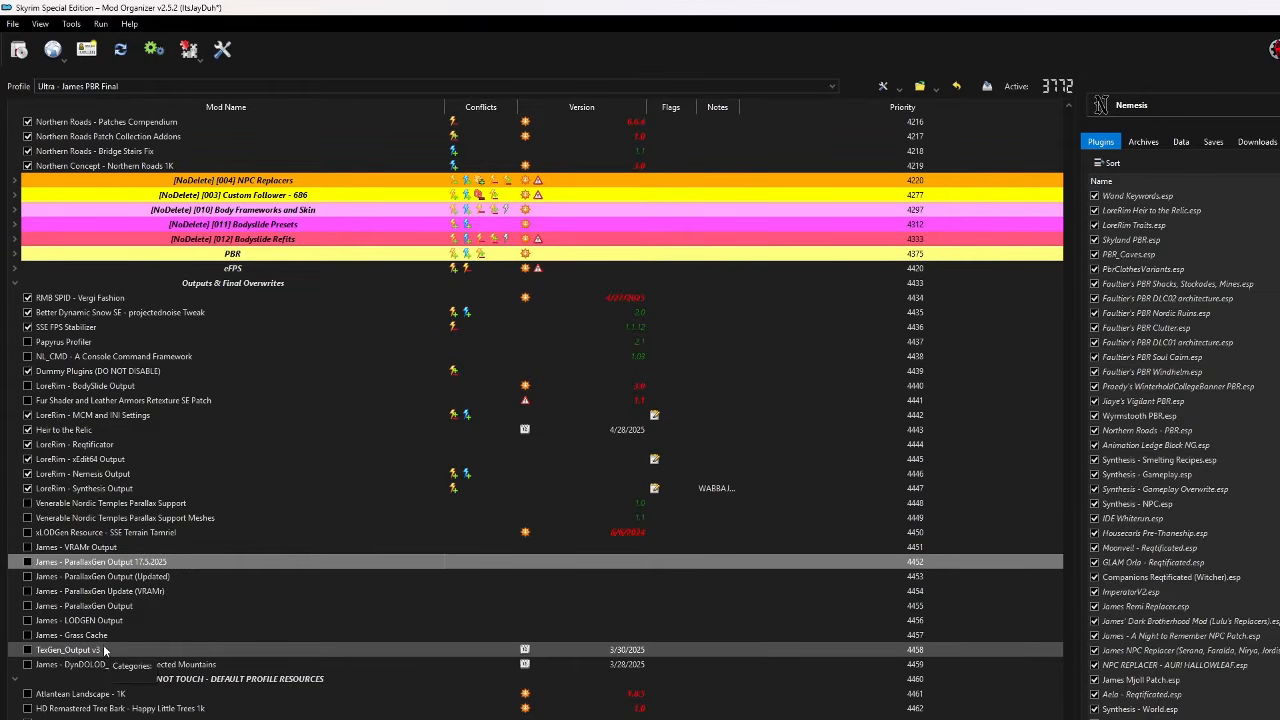
scroll(110, 637, "down", 2)
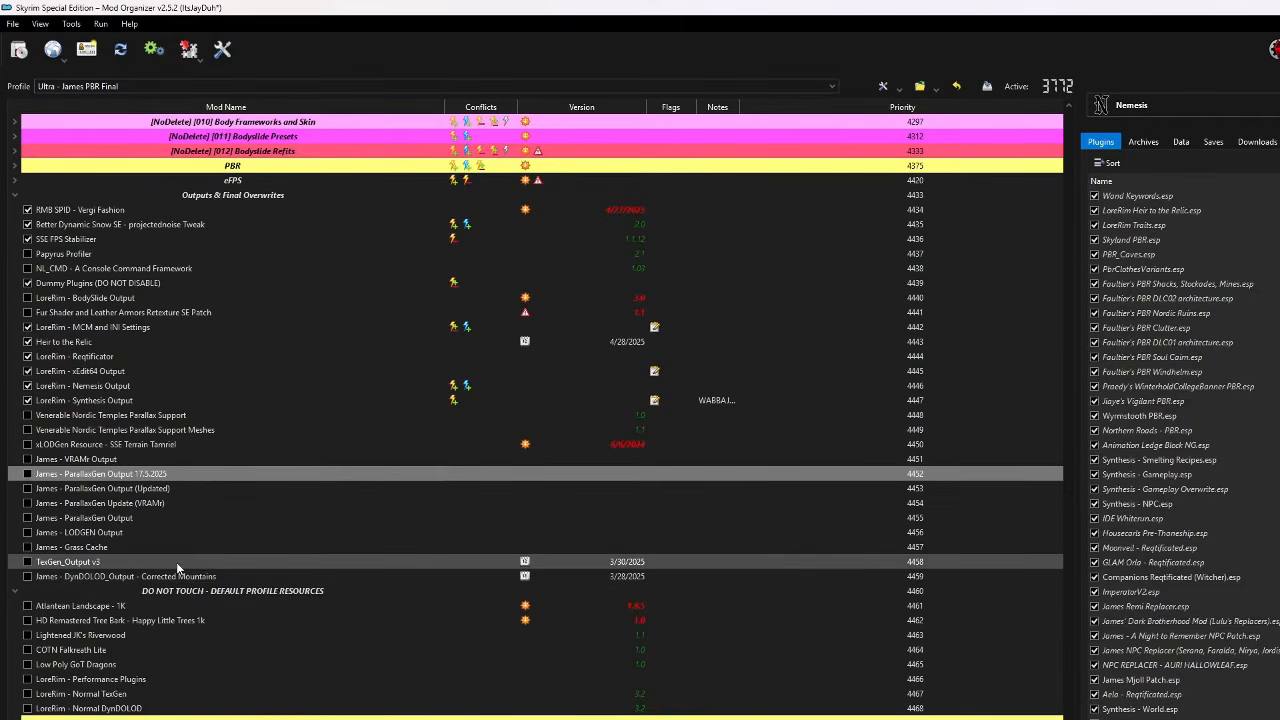
scroll(210, 576, "down", 4)
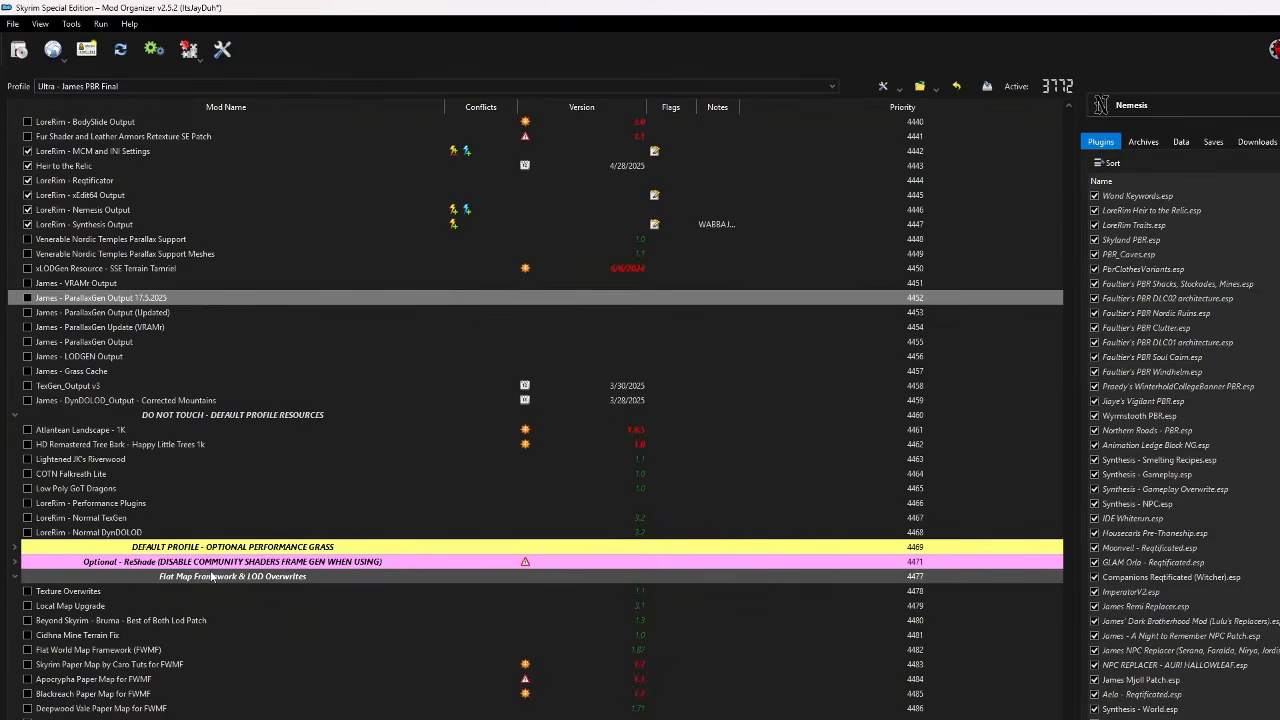
scroll(206, 636, "down", 2)
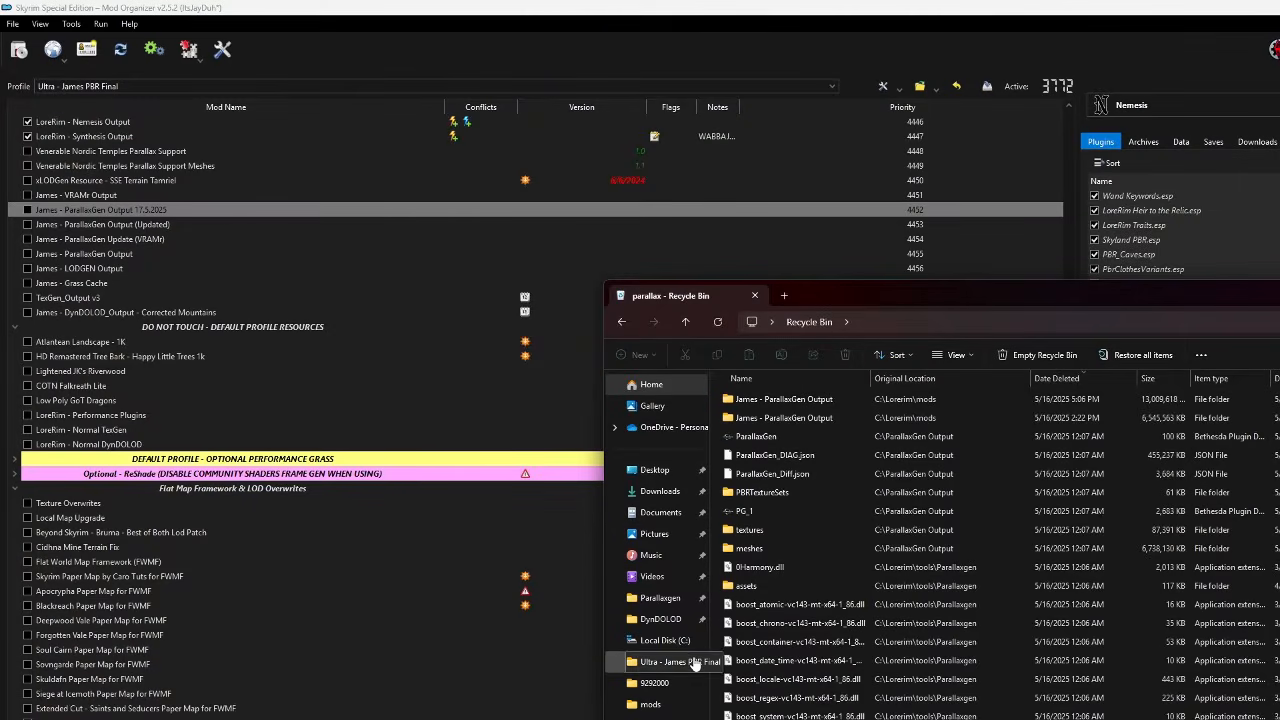
- Switch to File Explorer, open Local Disk (C:) and inspect the VRAMr_old and VRAMr Ouput folders
left_click(676, 644)
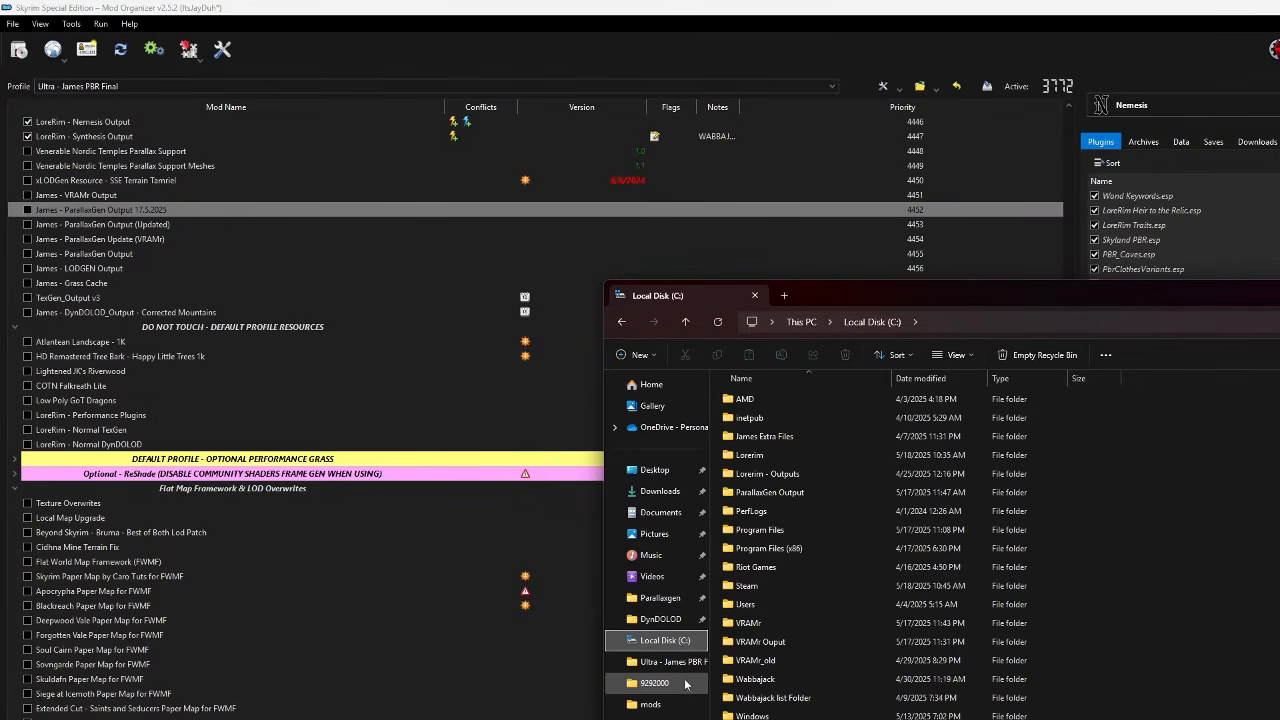
double_click(779, 660)
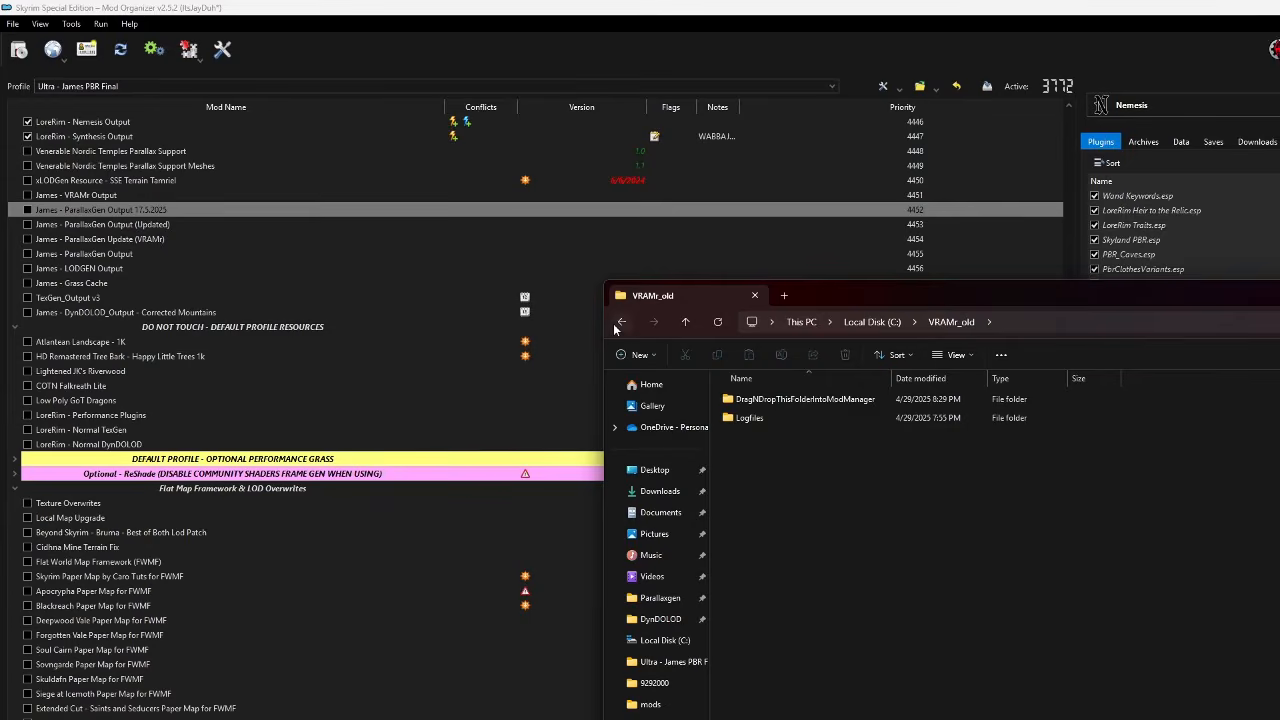
left_click(619, 324)
double_click(749, 641)
left_click(621, 321)
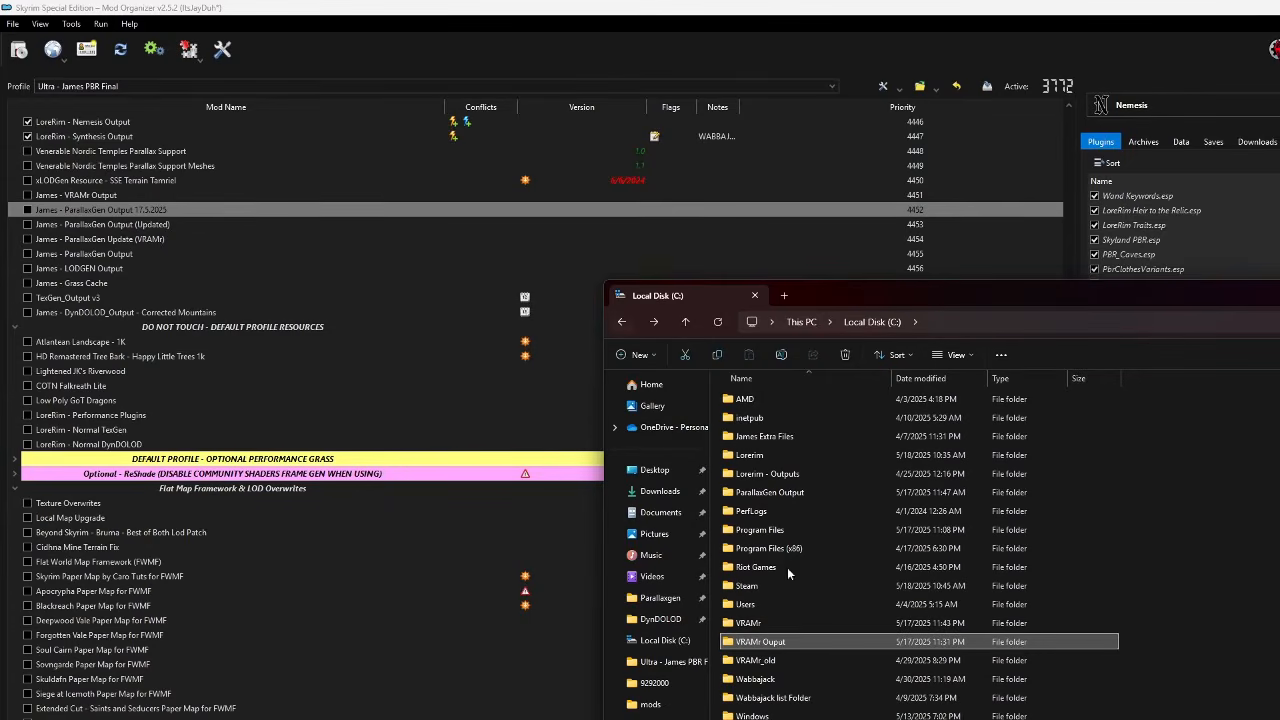
- Check the VRAMr folder's contents and delete the VRAMr and VRAMr Ouput folders together from Local Disk (C:)
left_click(783, 641)
double_click(763, 623)
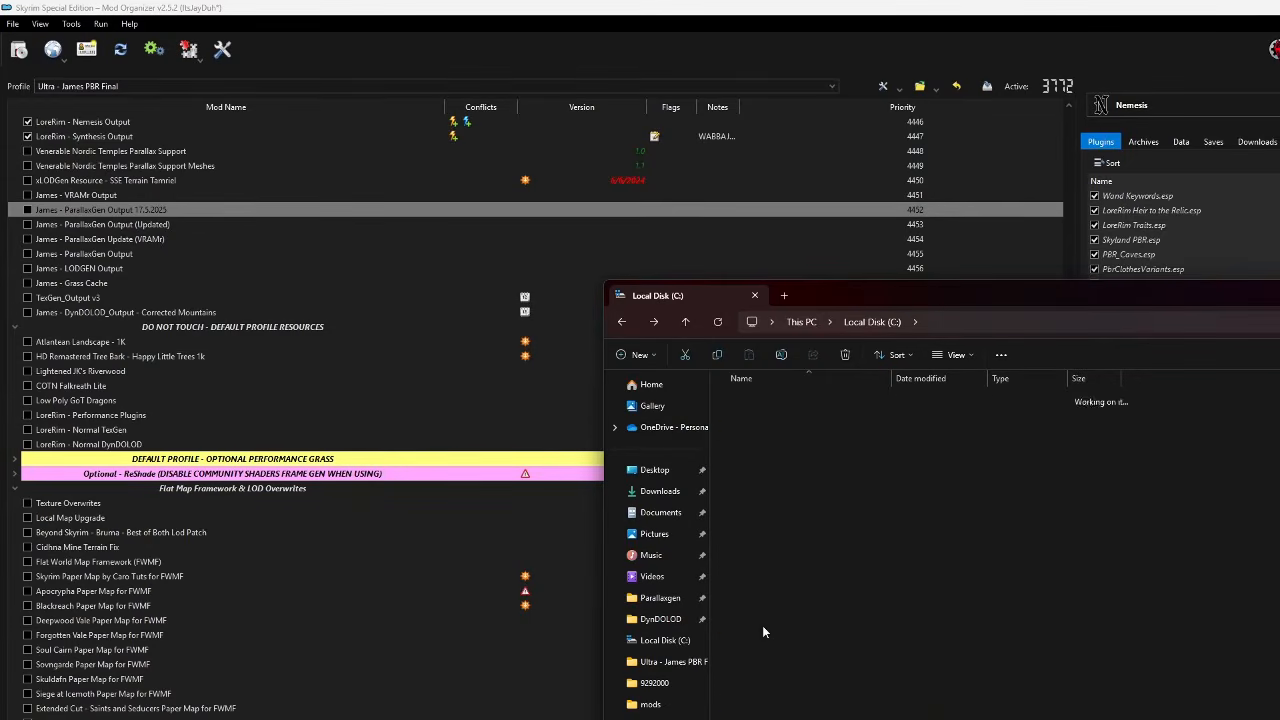
left_click(621, 321)
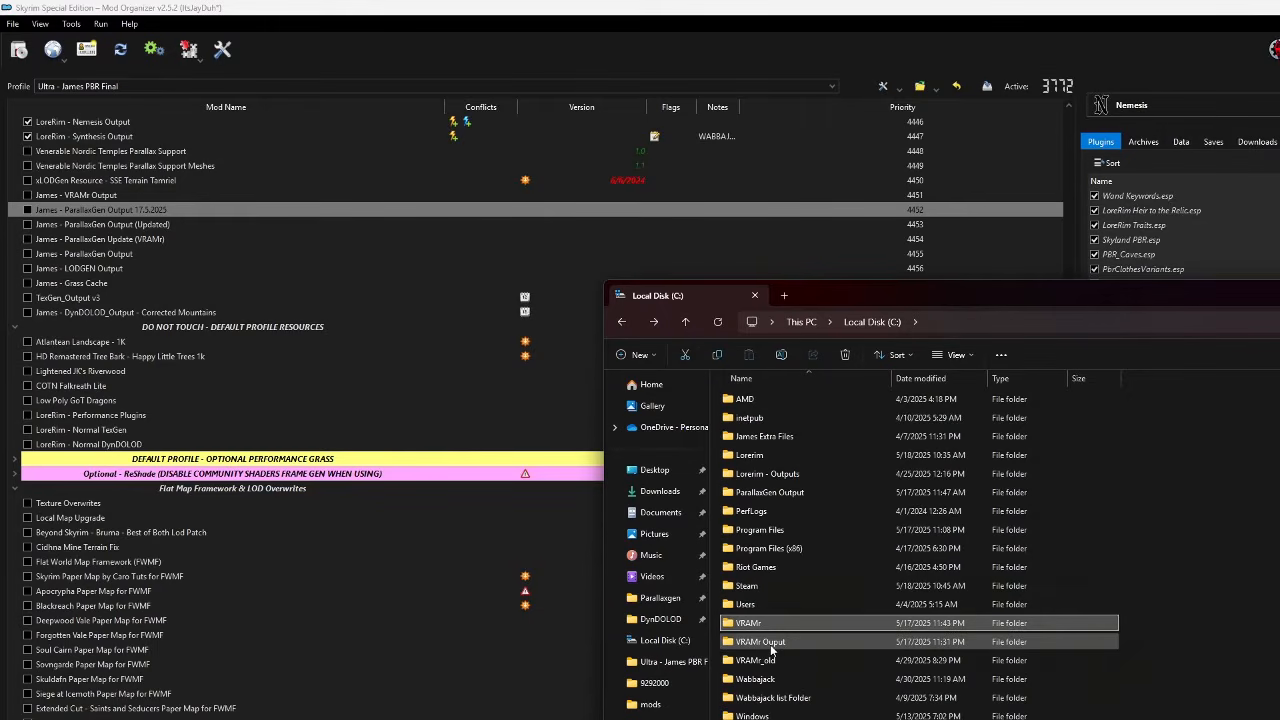
right_click(790, 648)
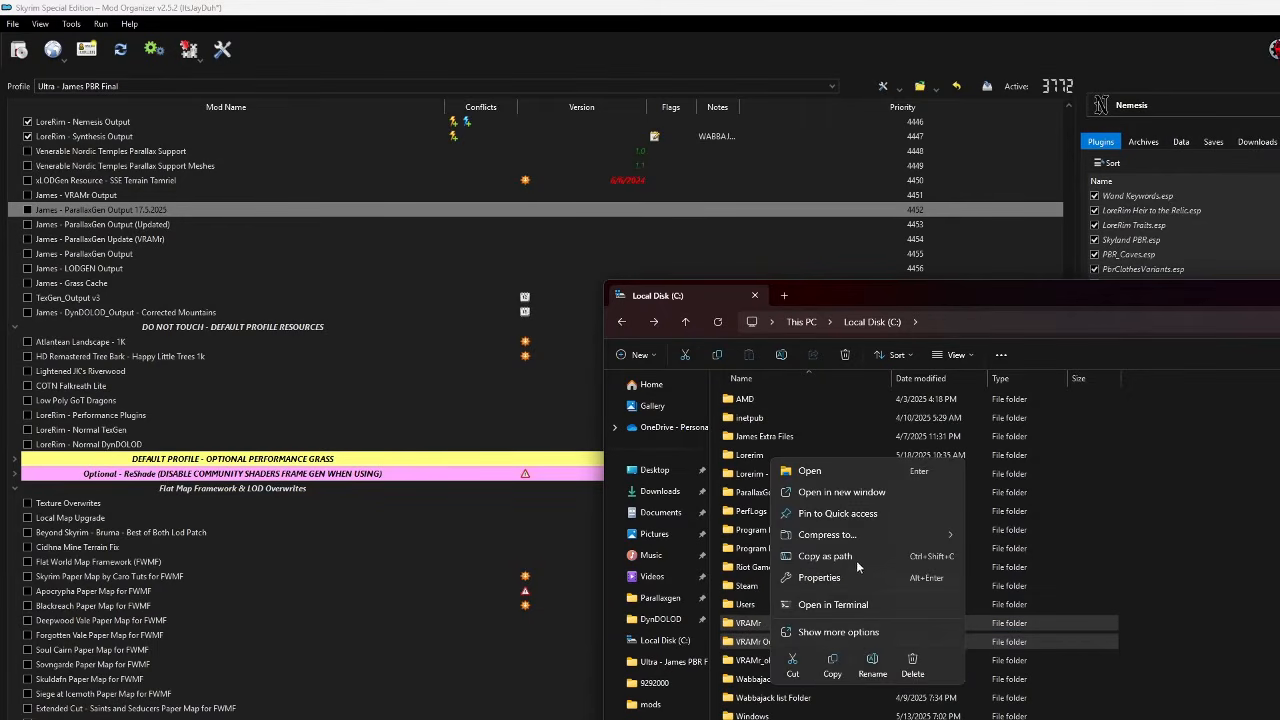
left_click(905, 658)
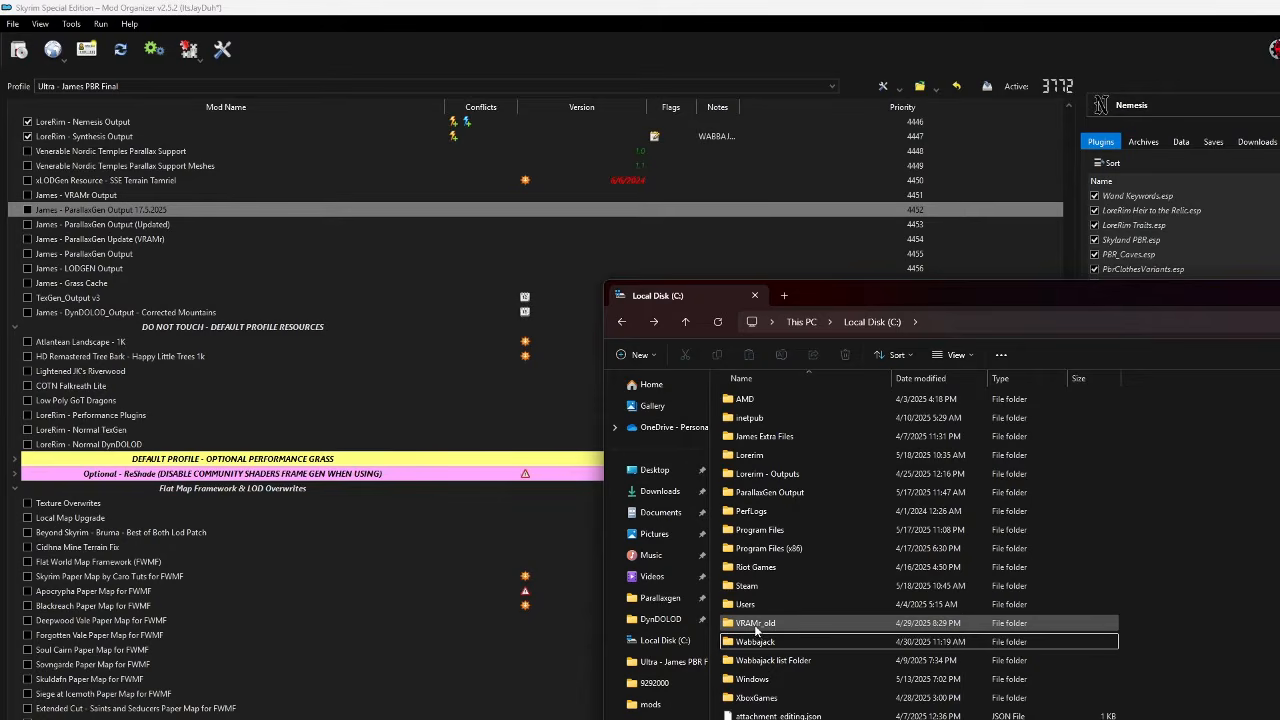
- Inspect the contents of the remaining VRAMr_old folder and close File Explorer
mouse_move(757, 628)
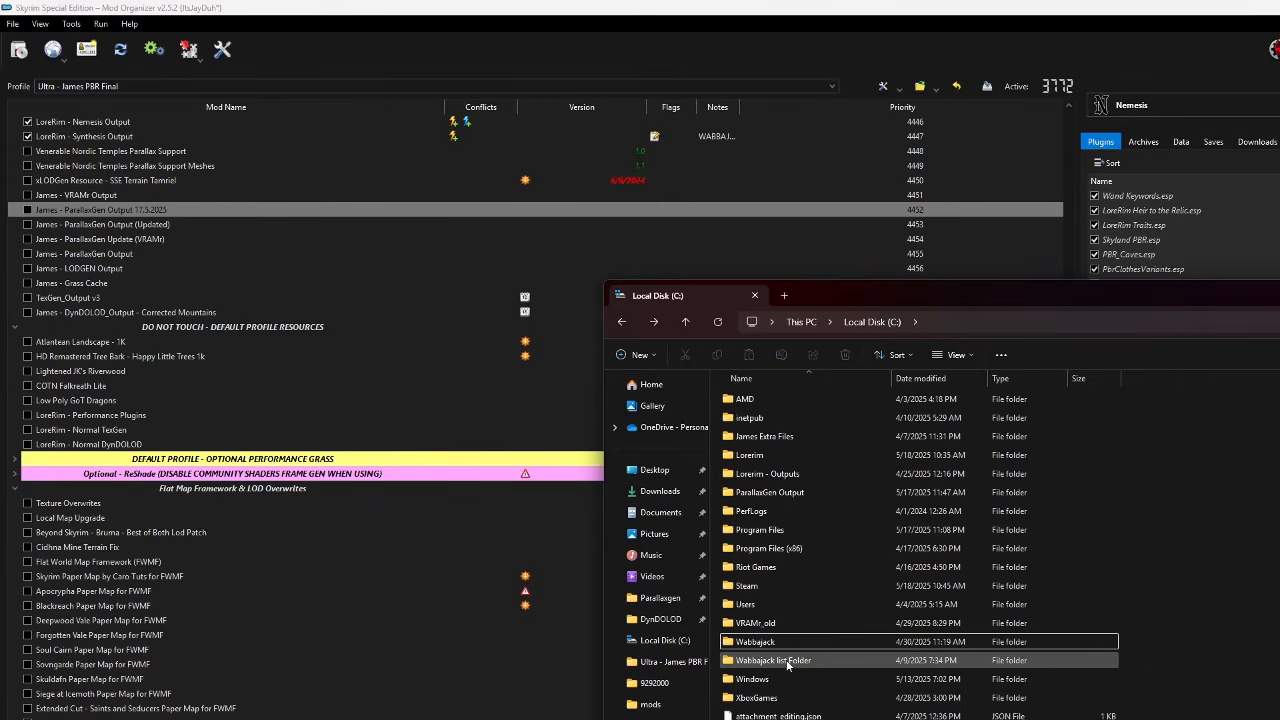
mouse_move(771, 669)
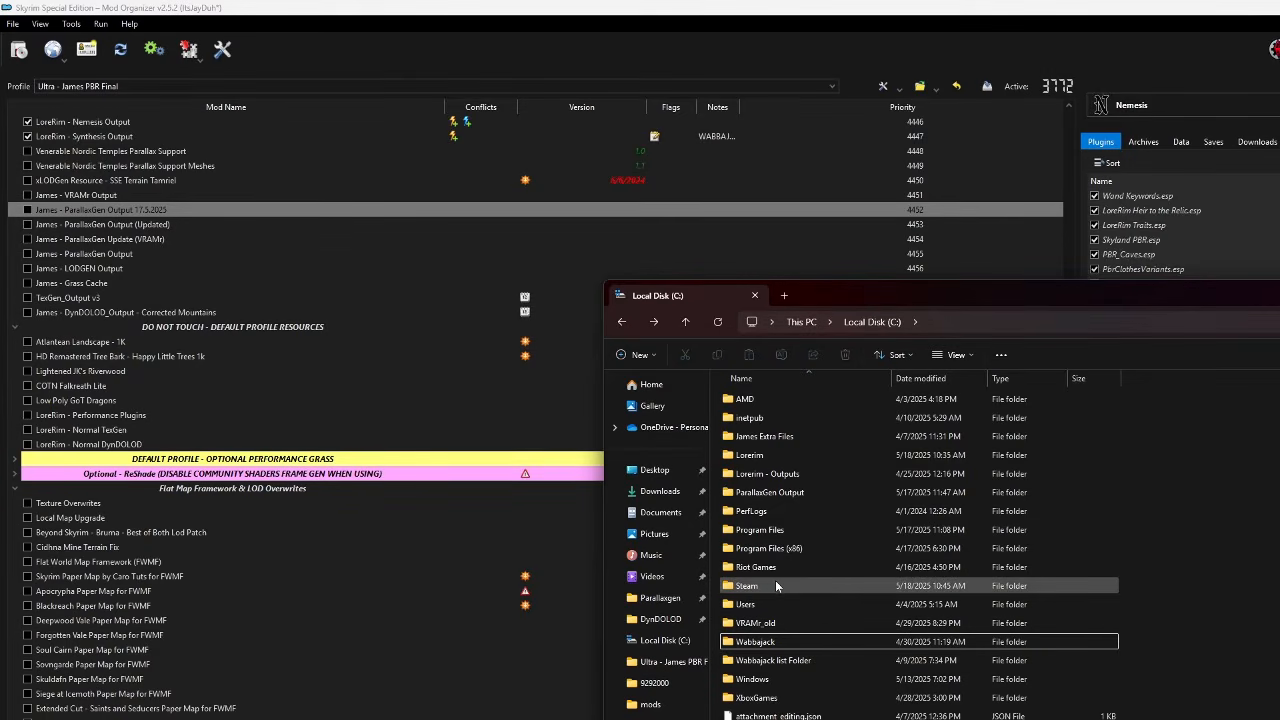
double_click(786, 623)
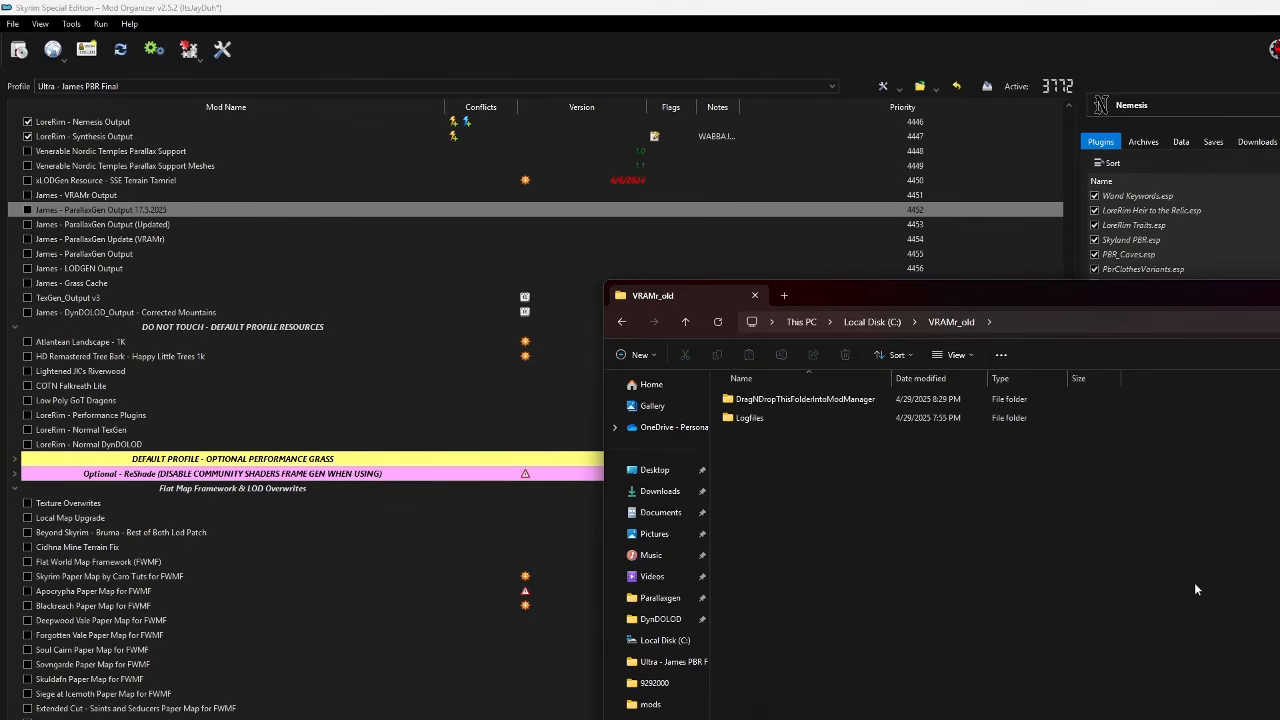
left_click(1278, 296)
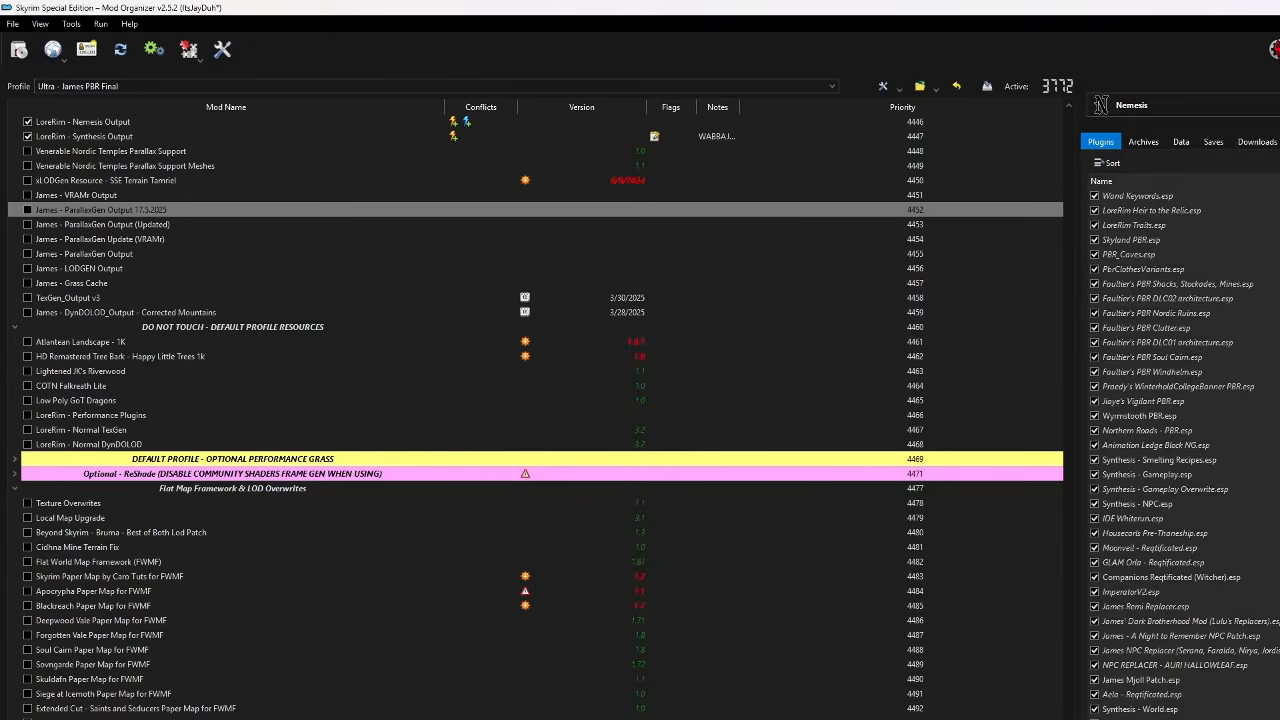
- Select VRAMr (2) as the executable to run
left_click(1160, 98)
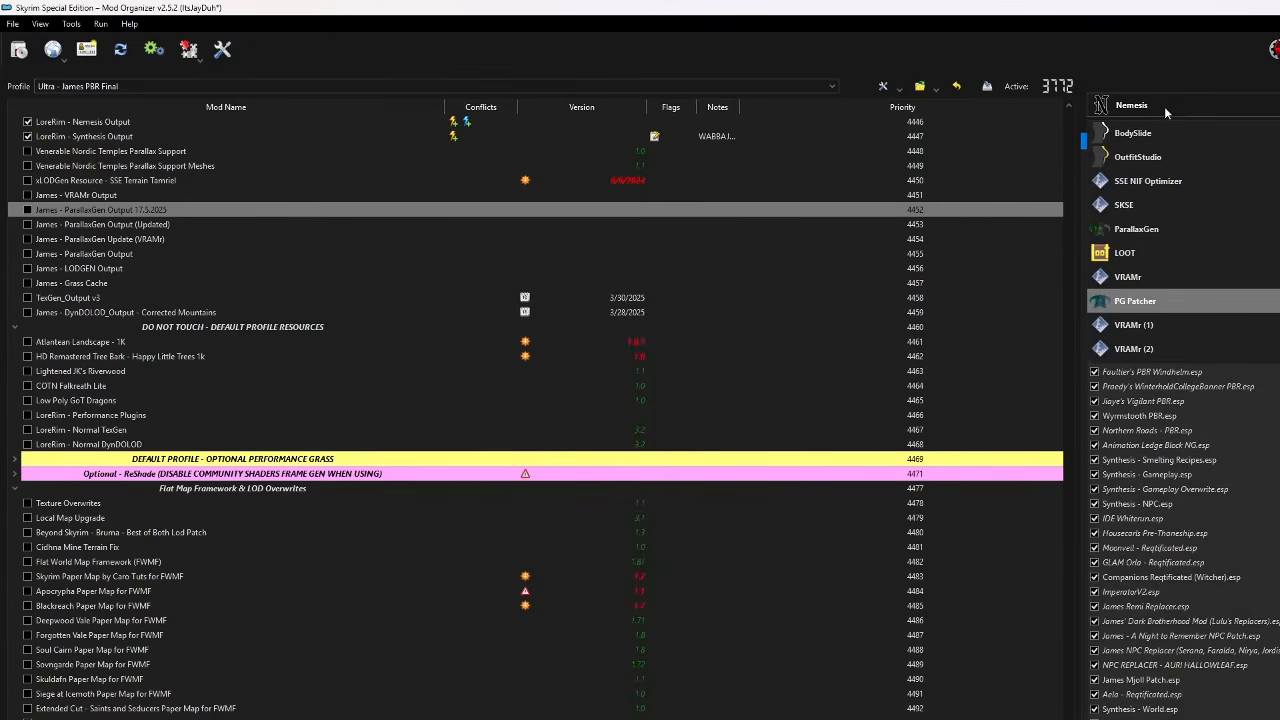
left_click(1177, 349)
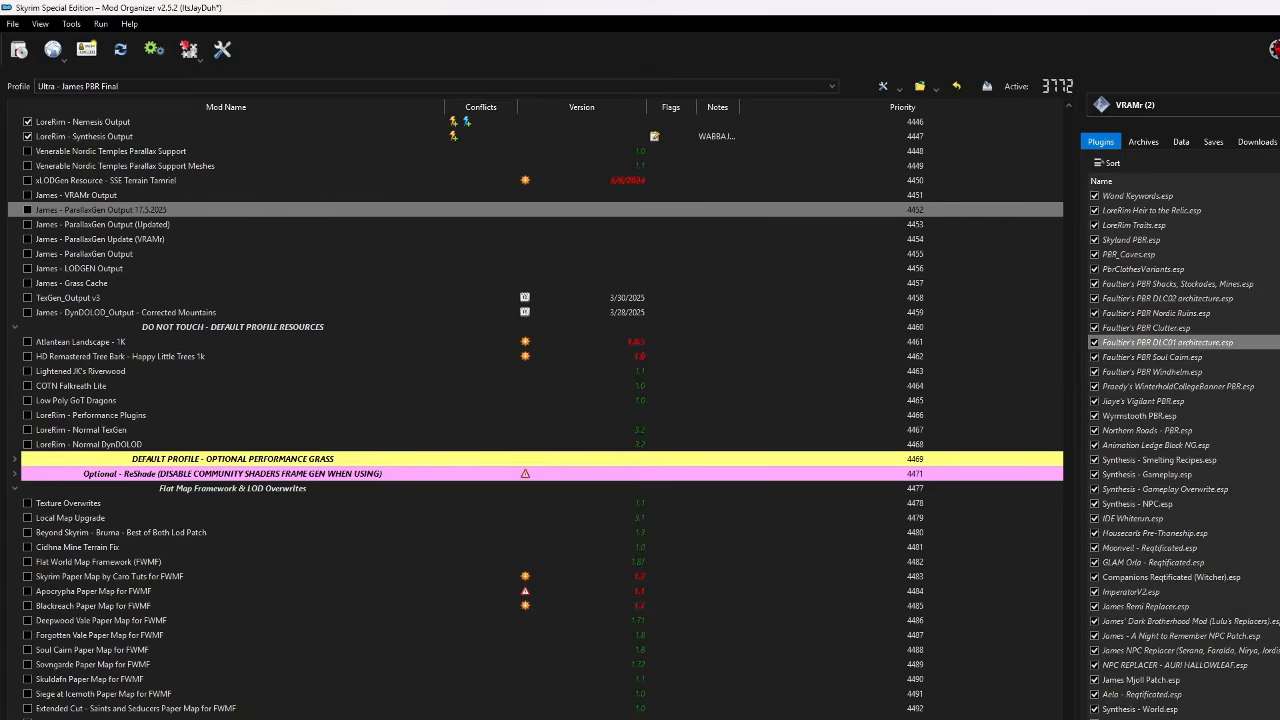
left_click(1193, 110)
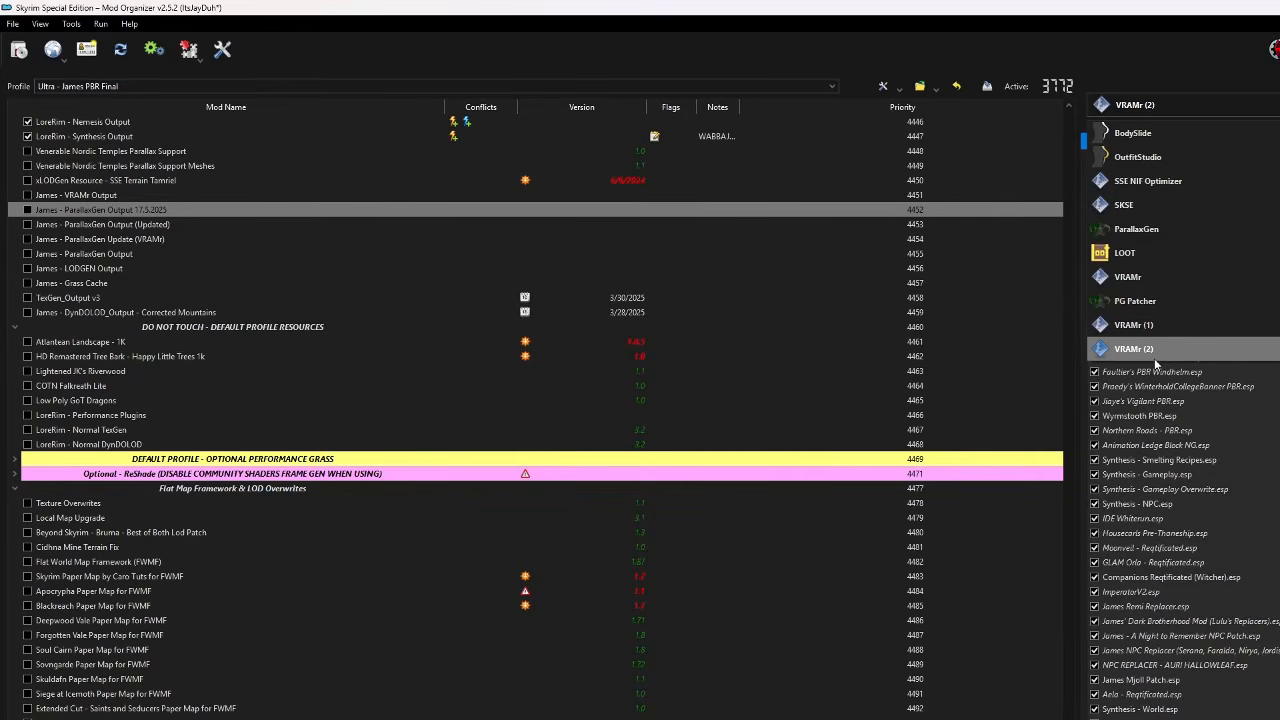
left_click(1155, 358)
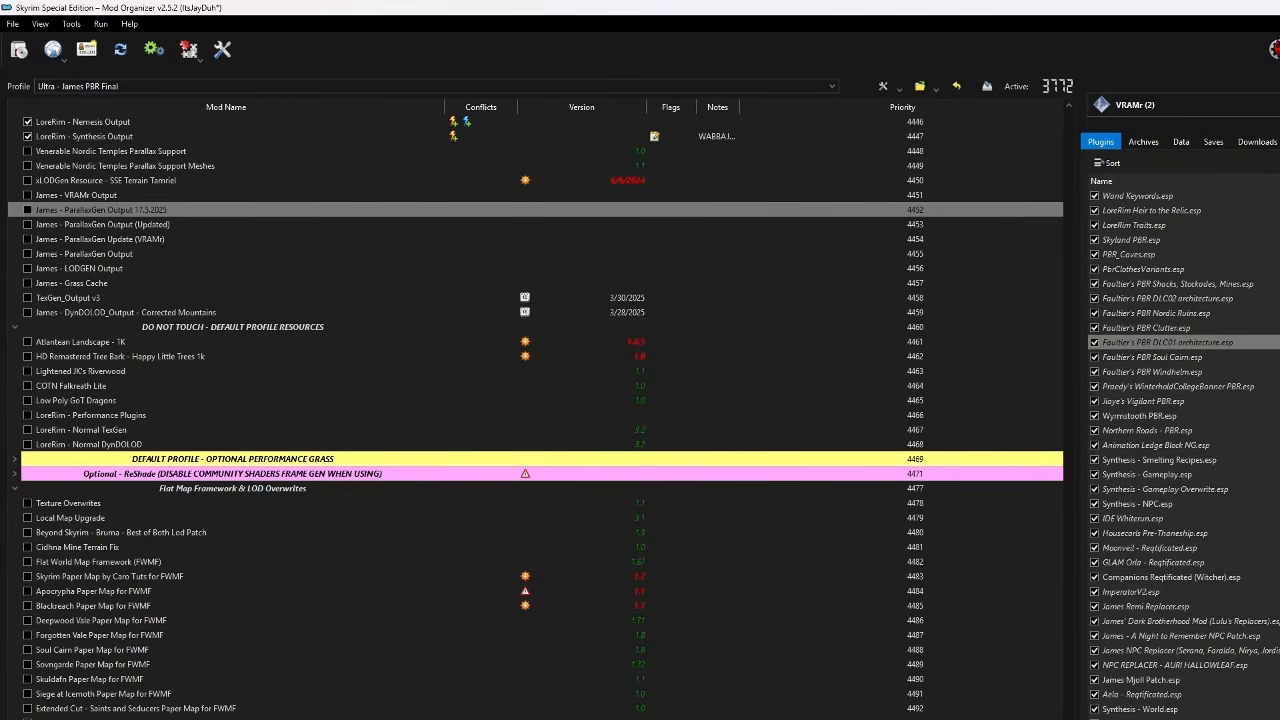
- Run VRAMr (2), put its user guide window aside and choose the Quality optimisation preset
left_click(1206, 106)
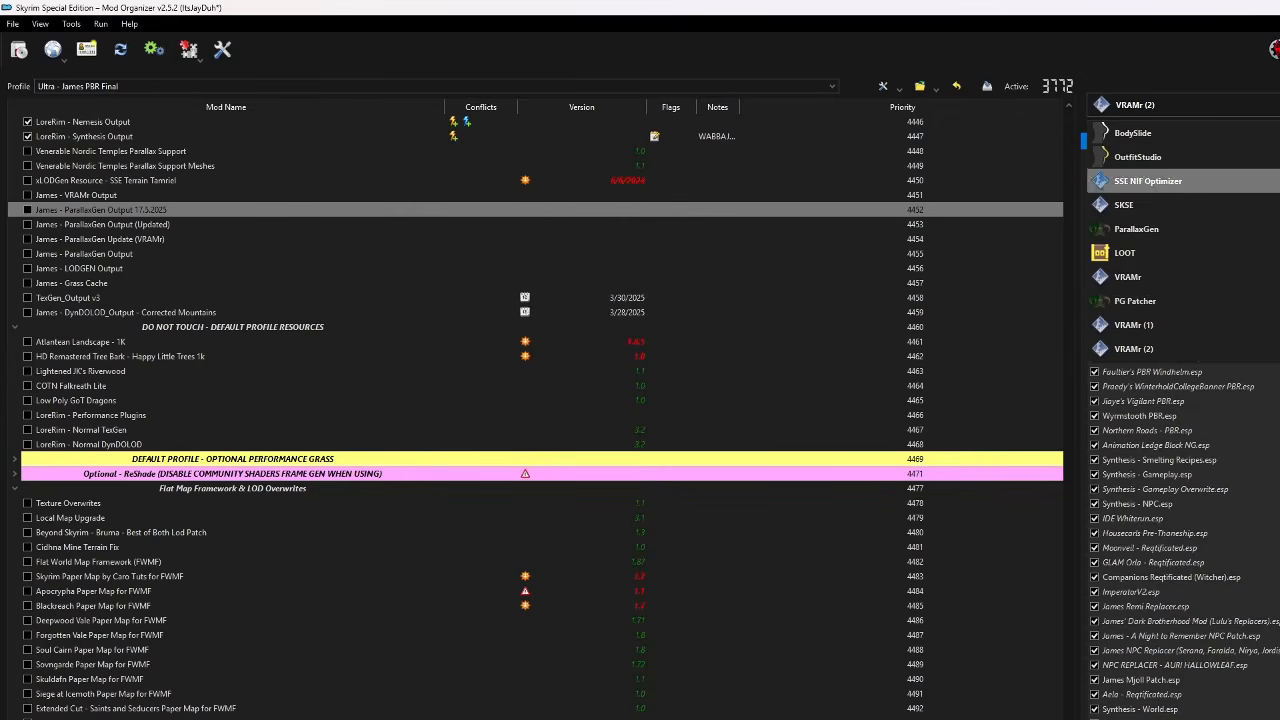
left_click(1160, 345)
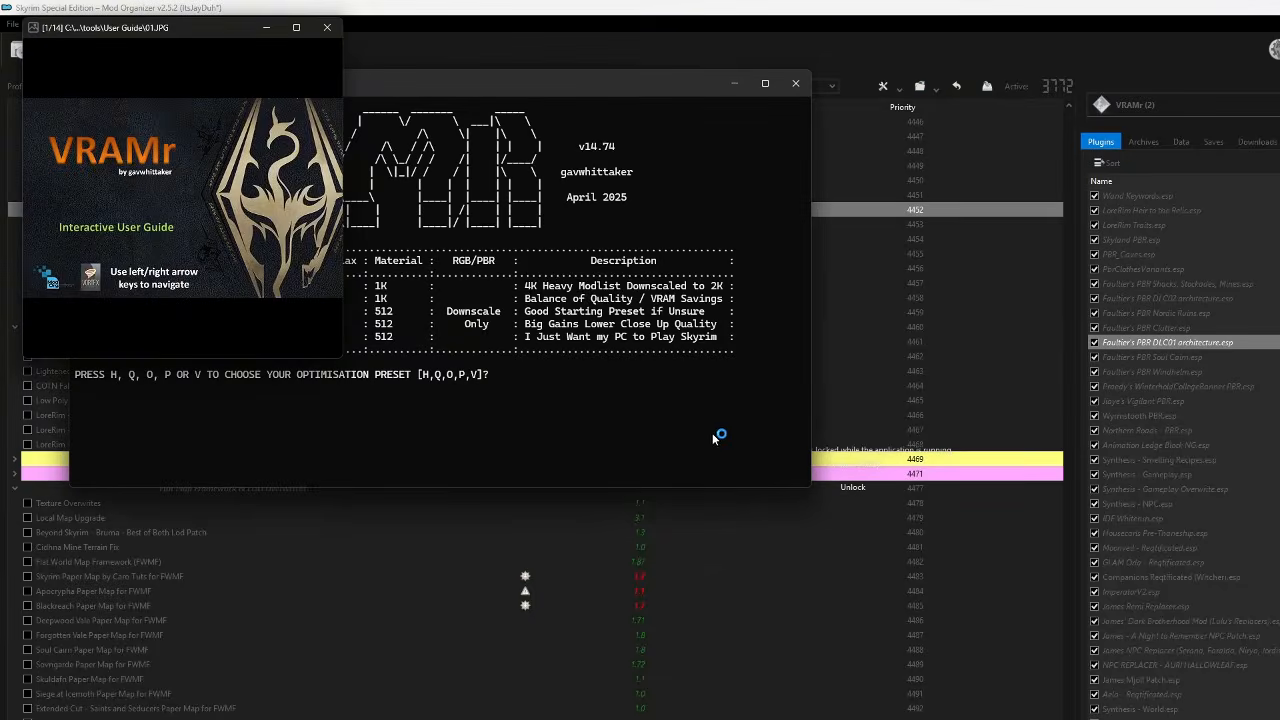
left_click(268, 33)
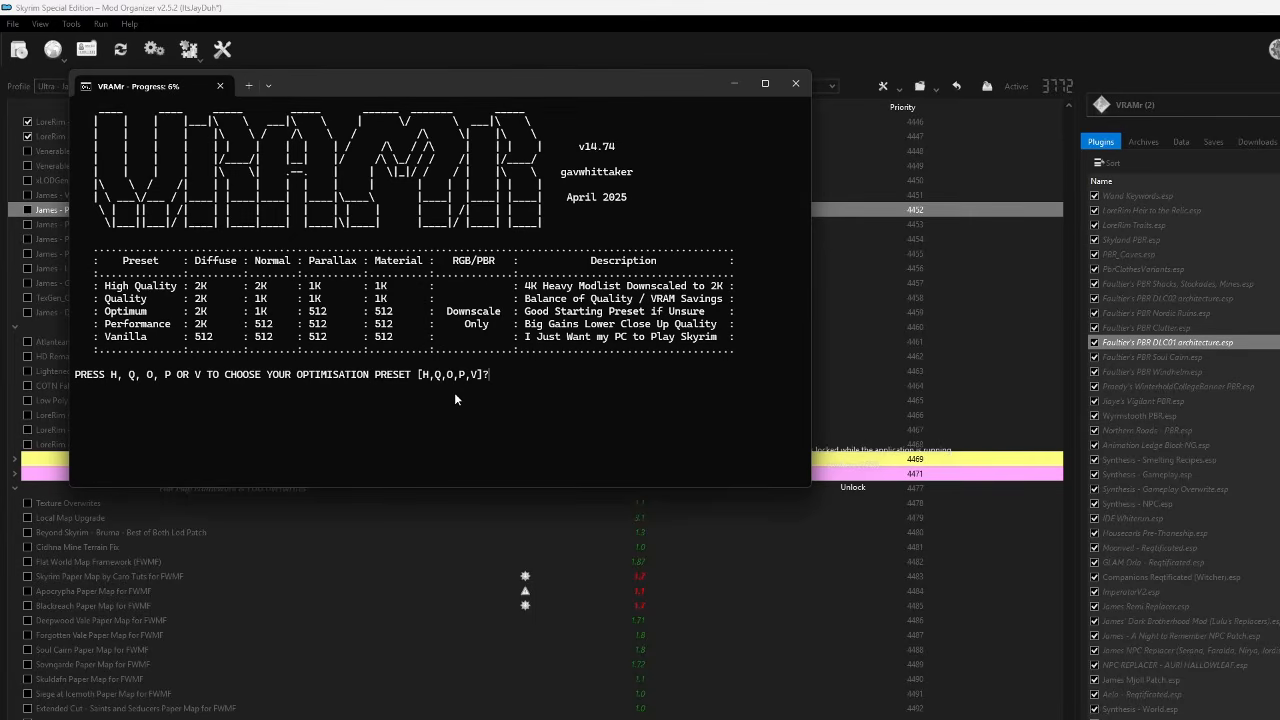
key("q")
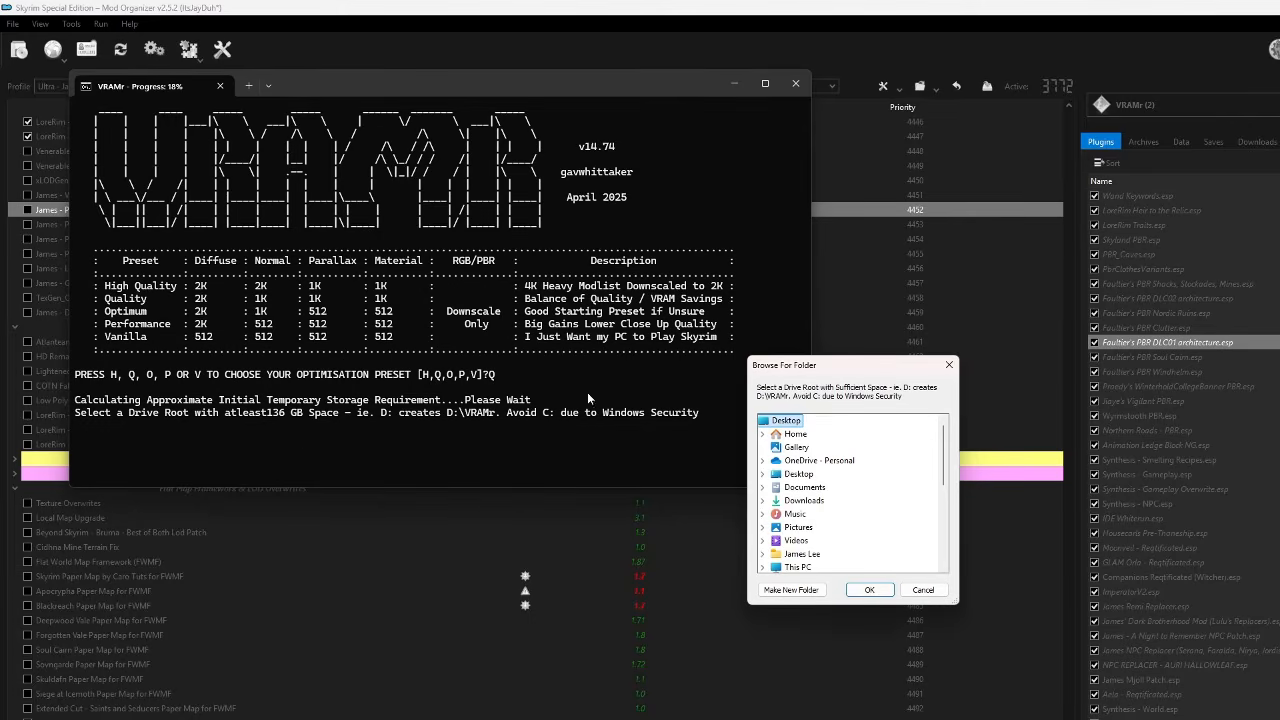
- Choose Local Disk (C:) as the drive root for the VRAMr output
scroll(893, 472, "down", 4)
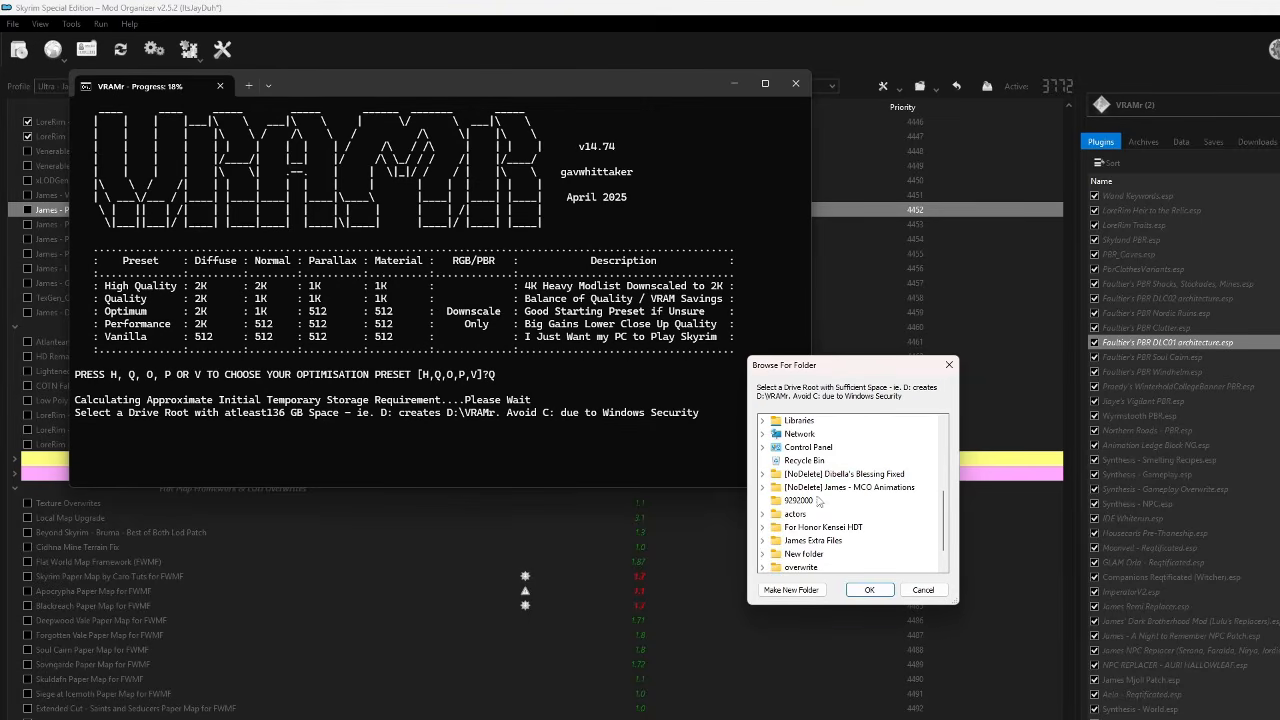
scroll(855, 513, "up", 5)
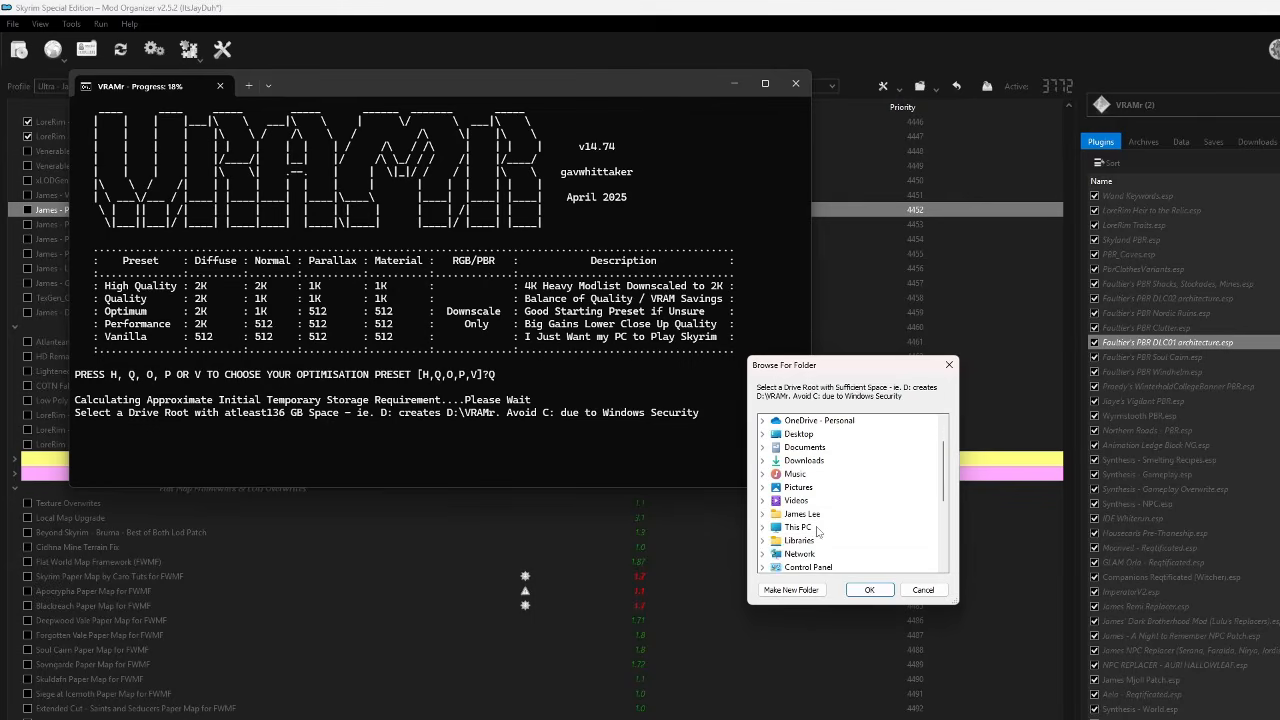
left_click(800, 566)
scroll(845, 540, "down", 2)
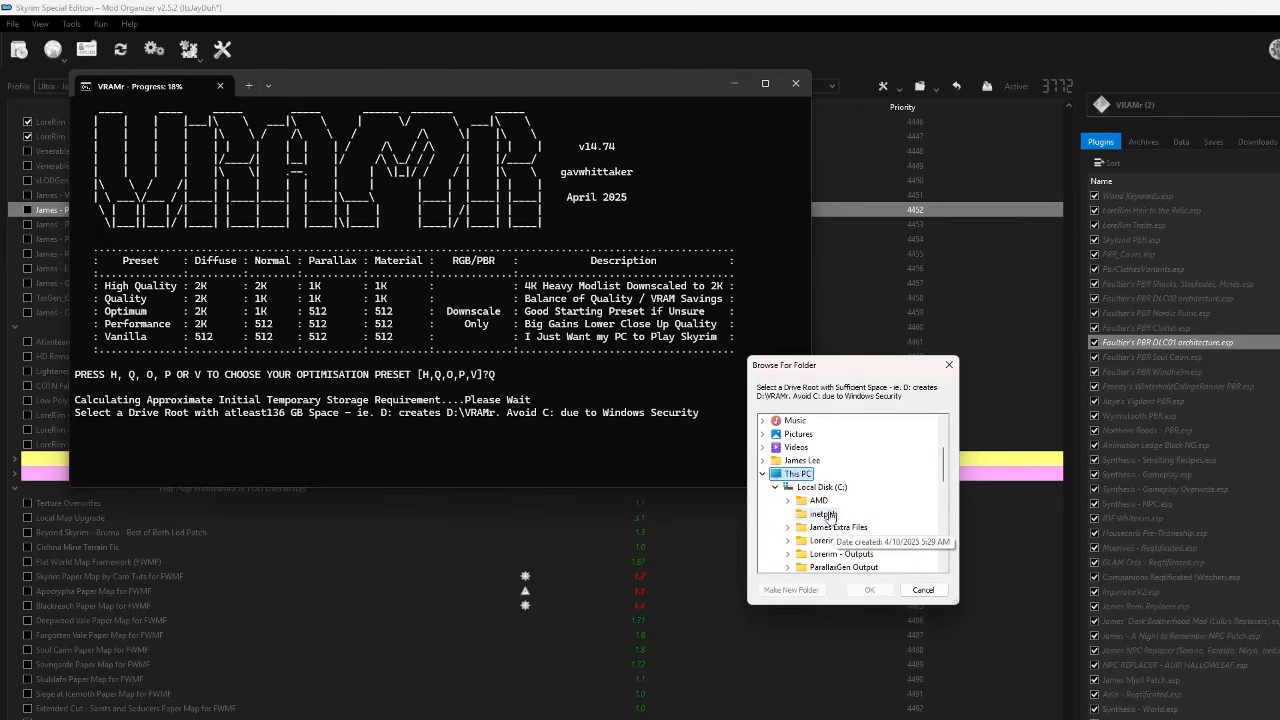
left_click(822, 487)
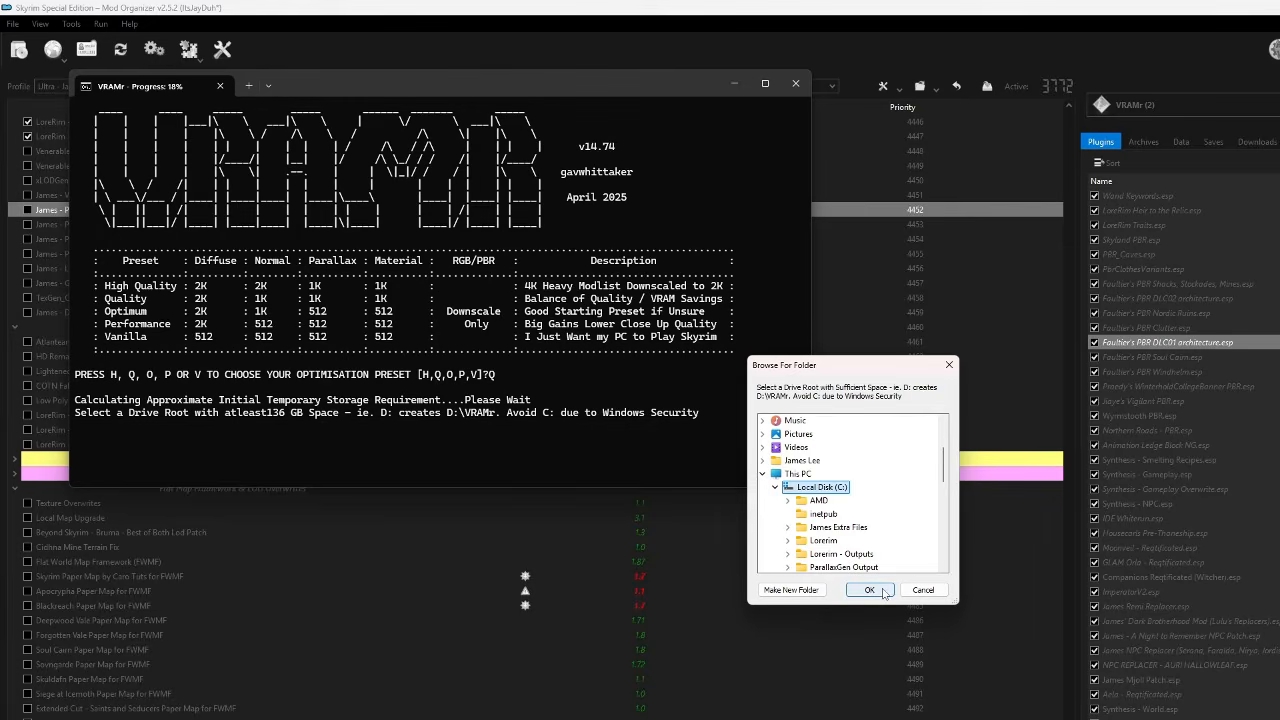
left_click(869, 590)
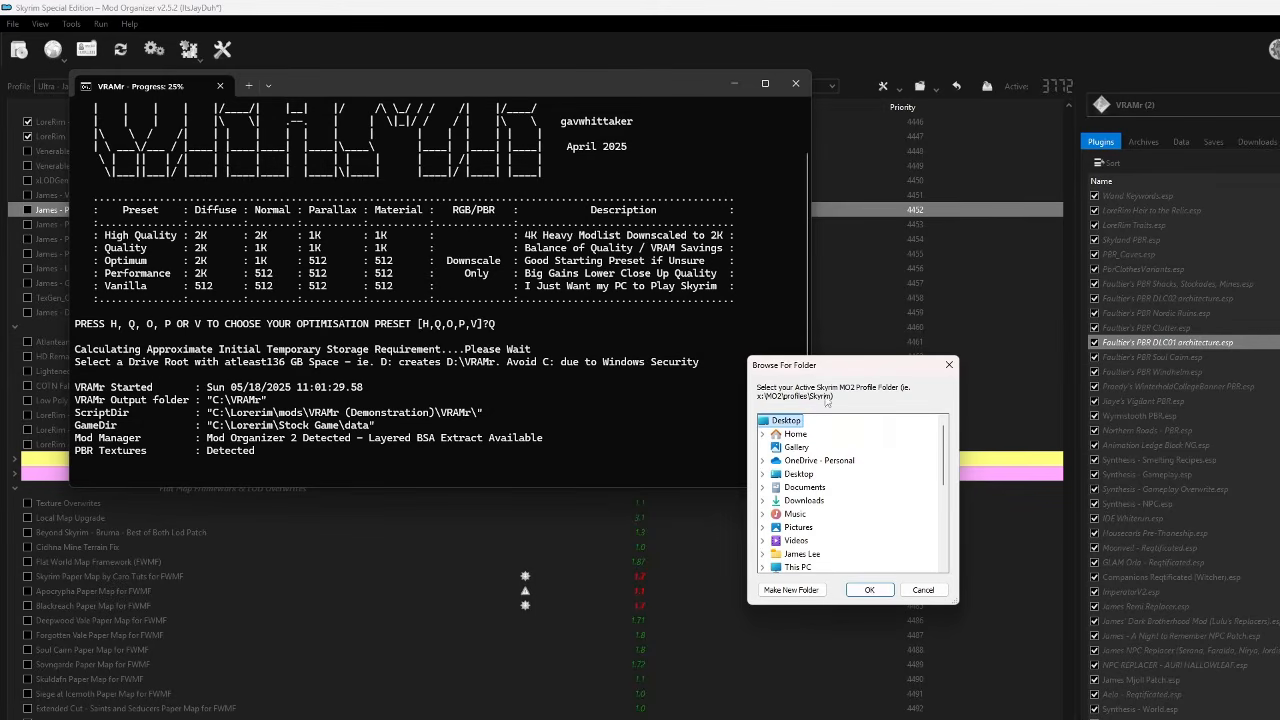
- Choose the active Ultra PBR Final profile folder under C:\Lorerim\profiles as the MO2 profile and start the texture processing
scroll(826, 438, "down", 4)
scroll(826, 438, "up", 4)
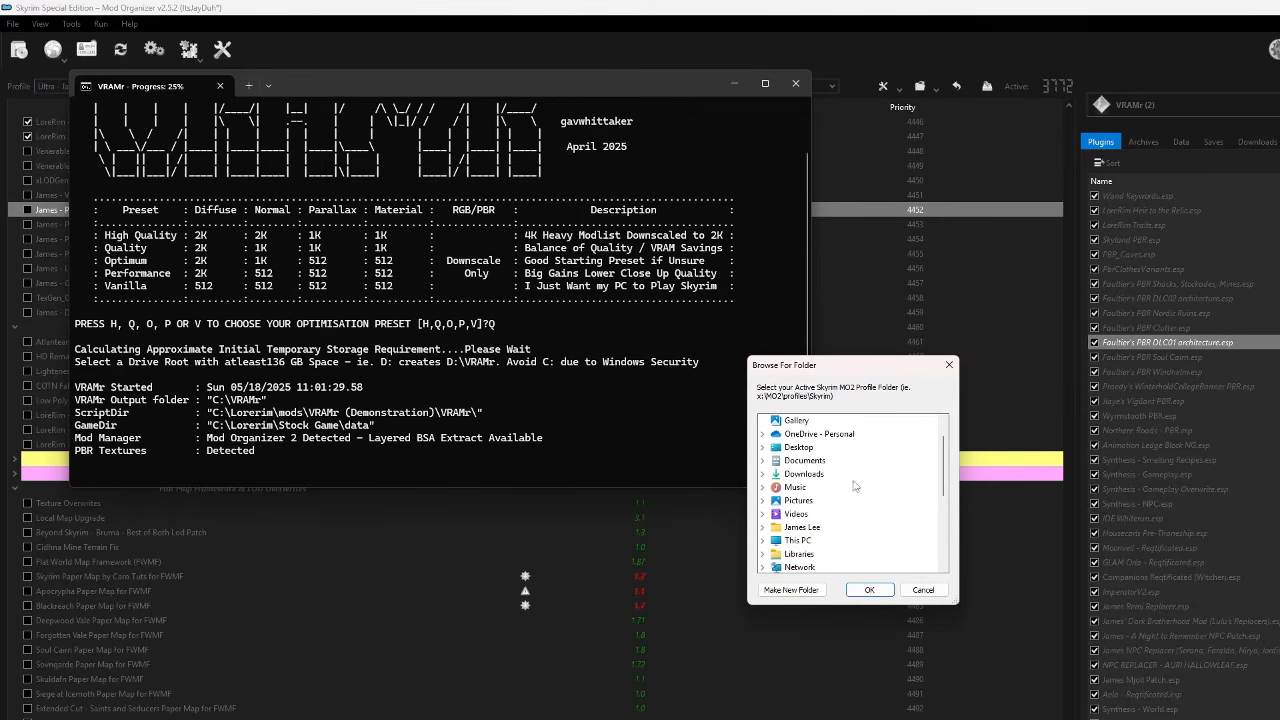
double_click(798, 540)
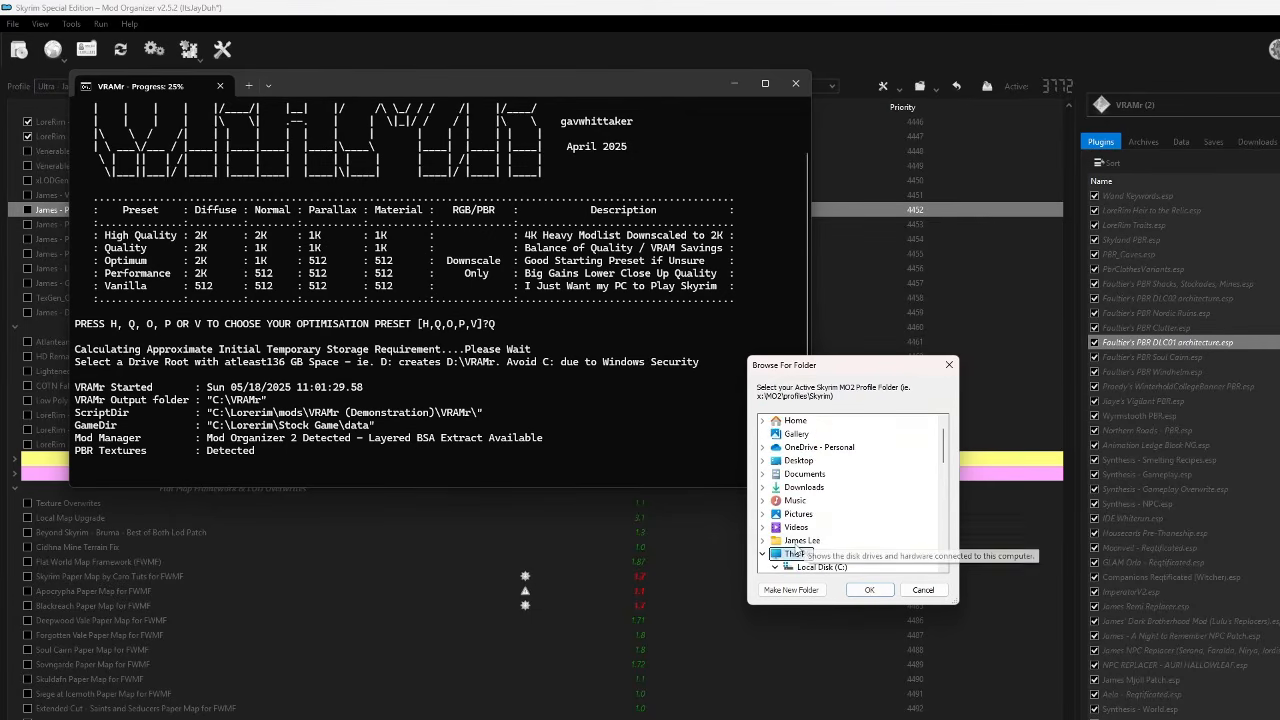
mouse_move(829, 531)
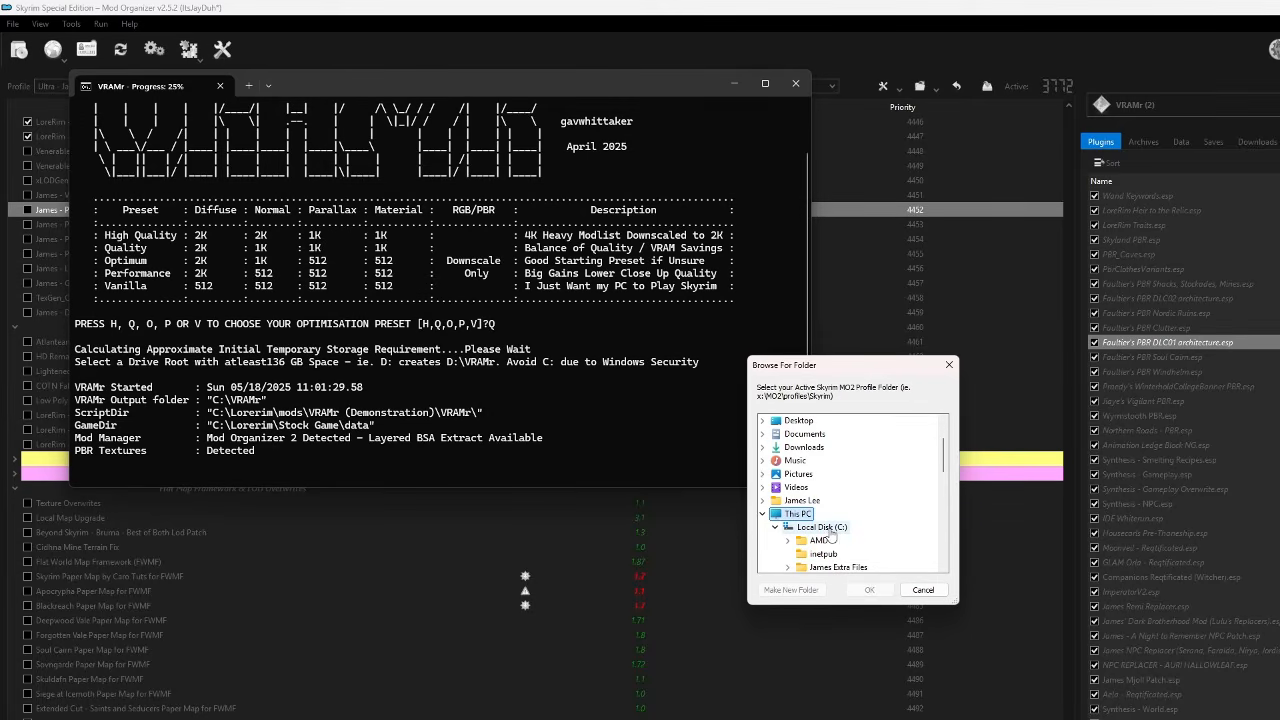
left_click(822, 527)
scroll(822, 510, "down", 2)
double_click(821, 501)
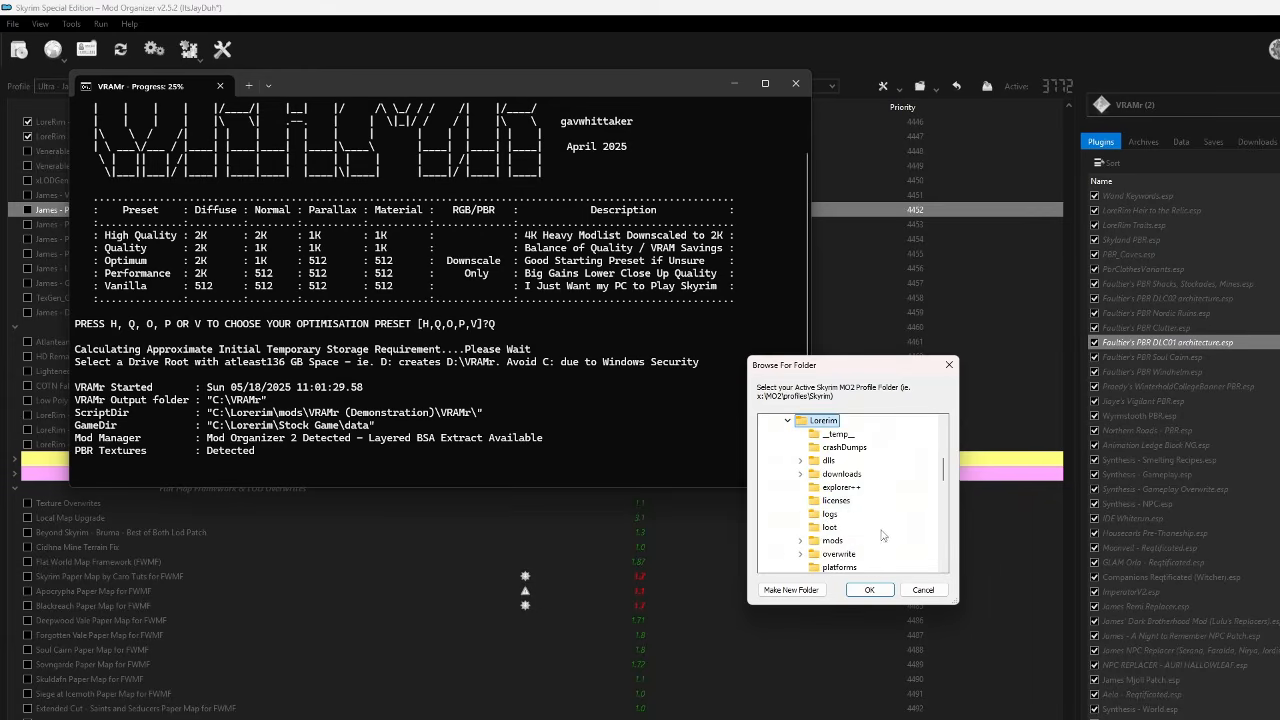
scroll(835, 490, "down", 3)
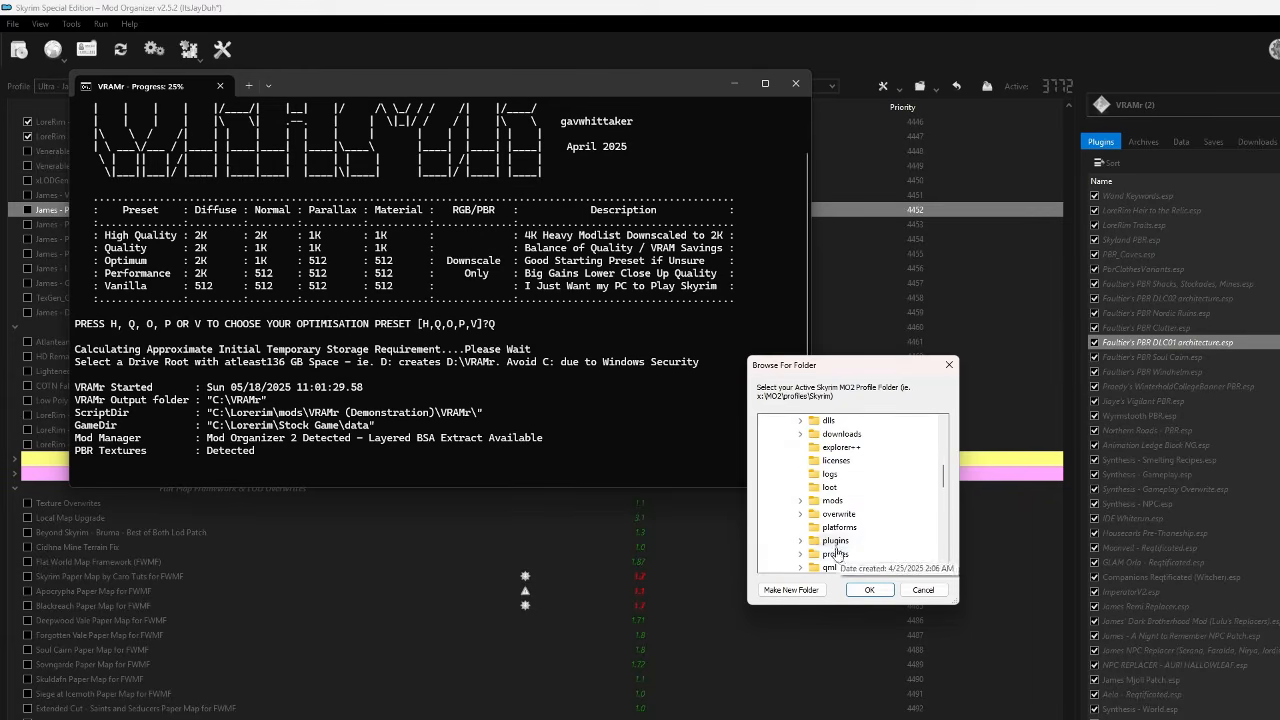
double_click(835, 553)
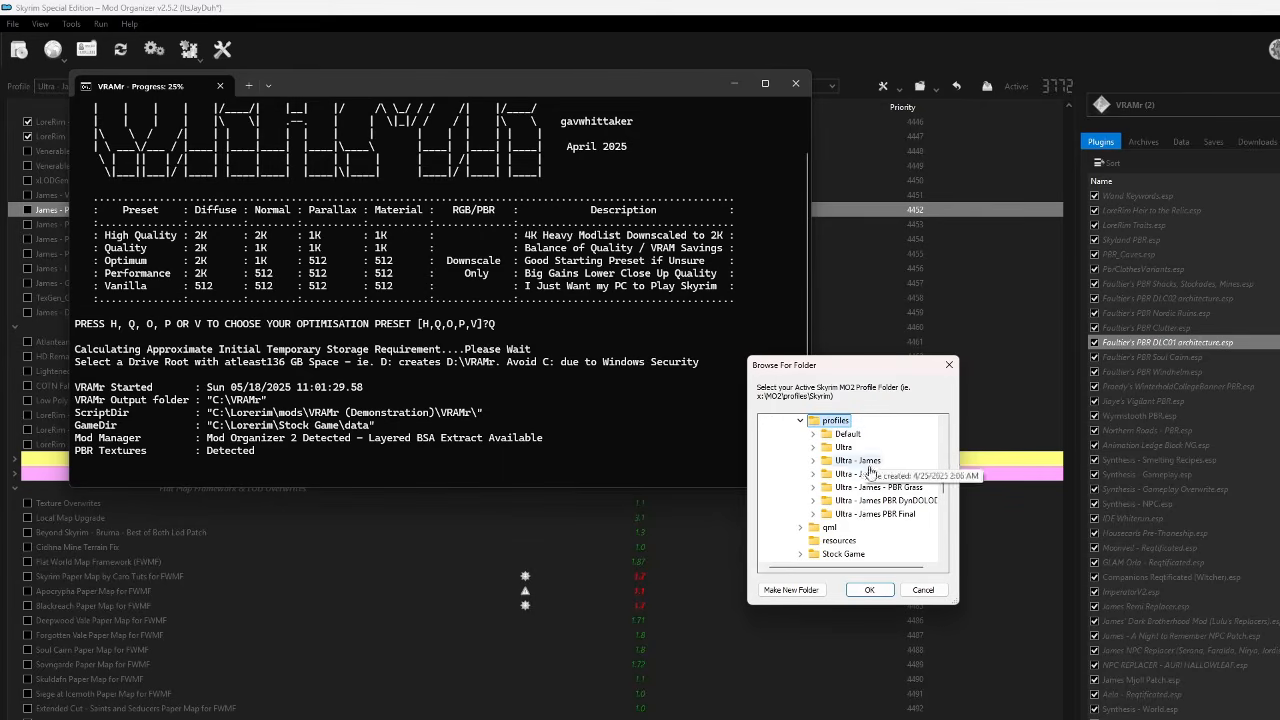
left_click(887, 517)
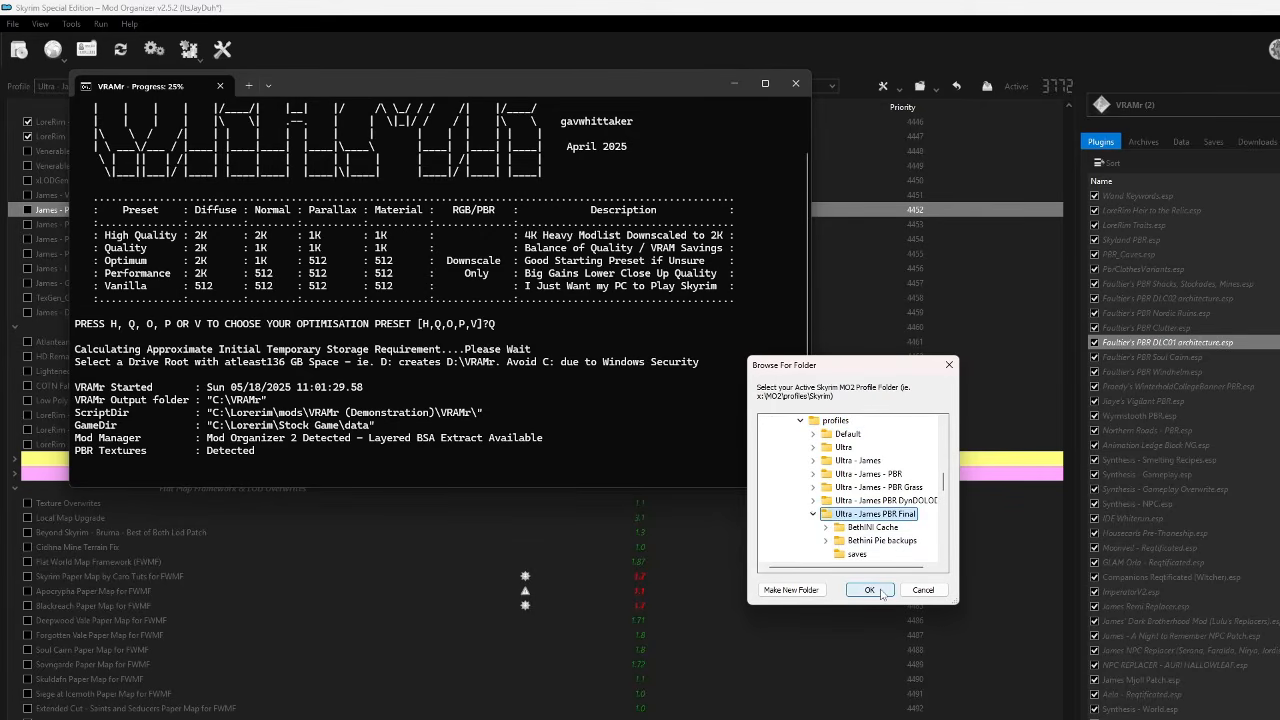
left_click(869, 590)
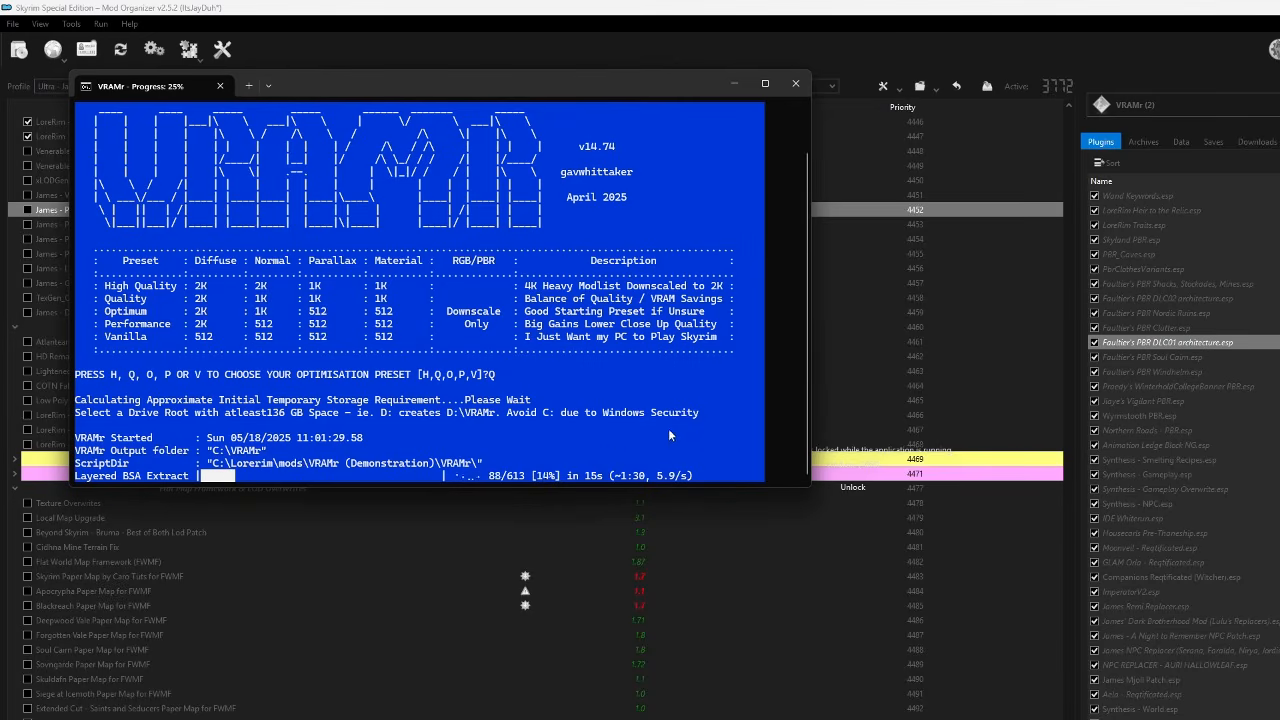
- Stop the VRAMr run, delete its VRAMr folder from Local Disk (C:) in File Explorer and close the user guide
left_click(797, 86)
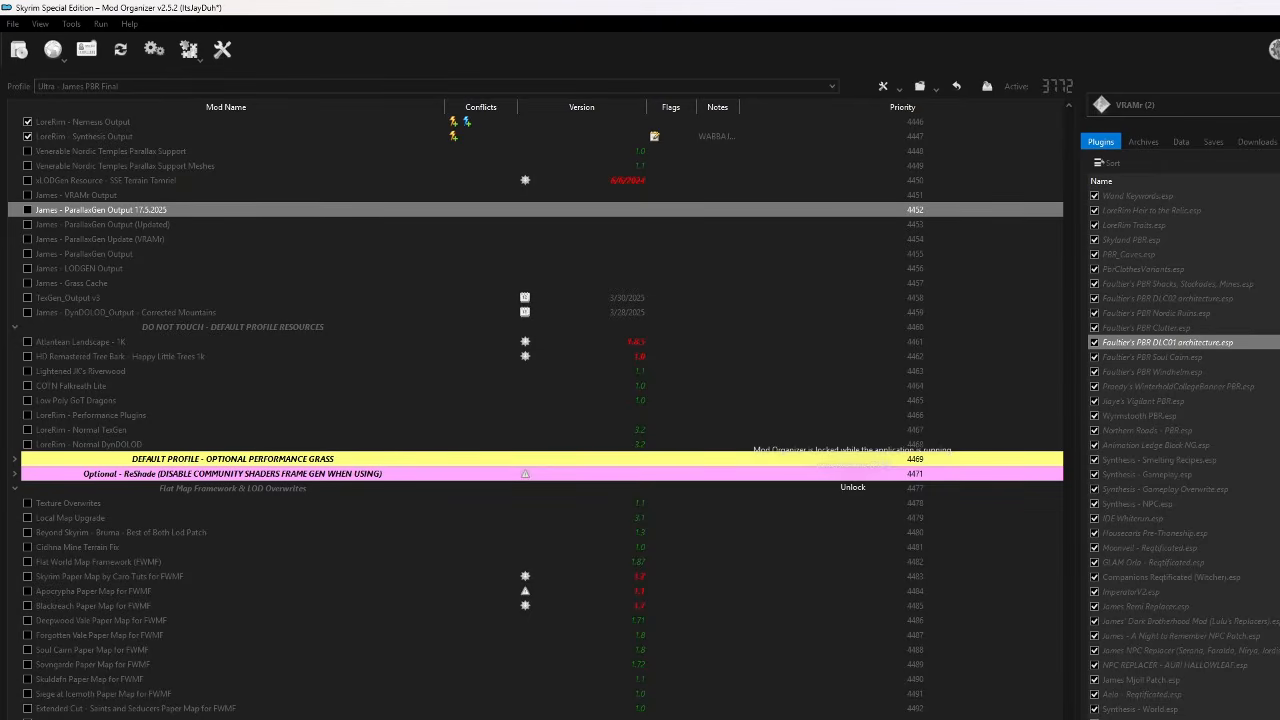
left_click(860, 321)
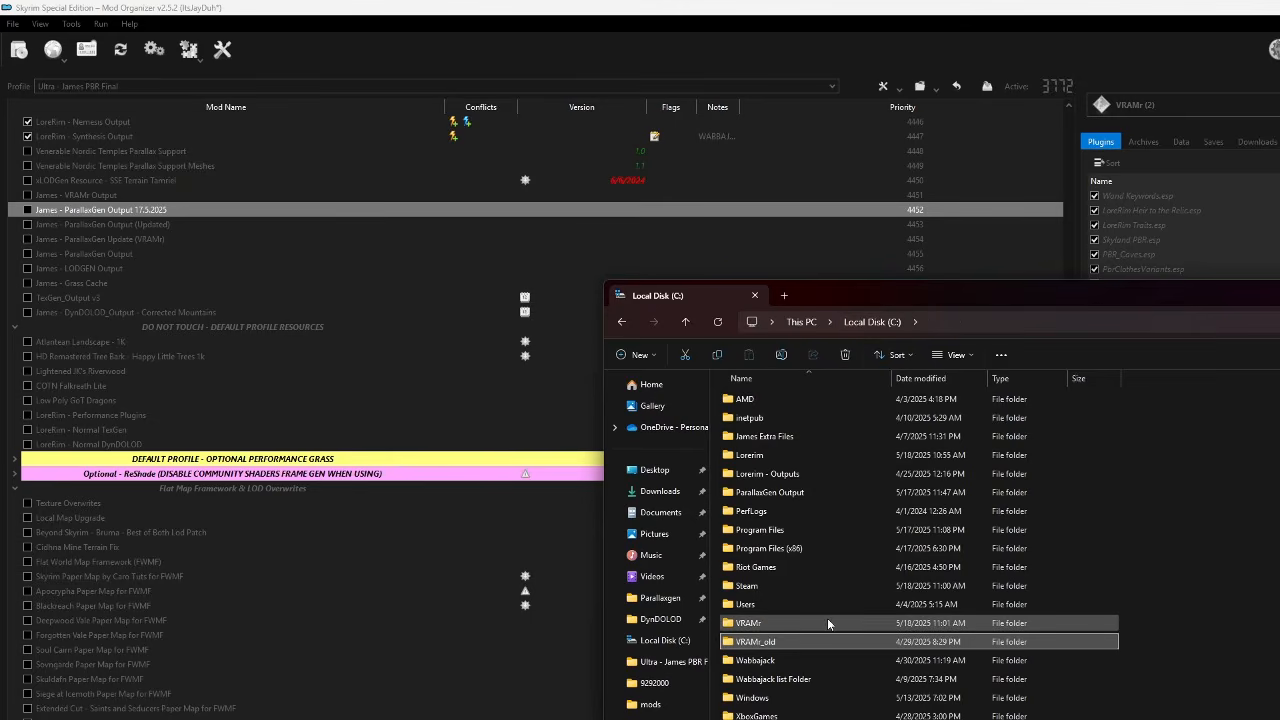
left_click(768, 623)
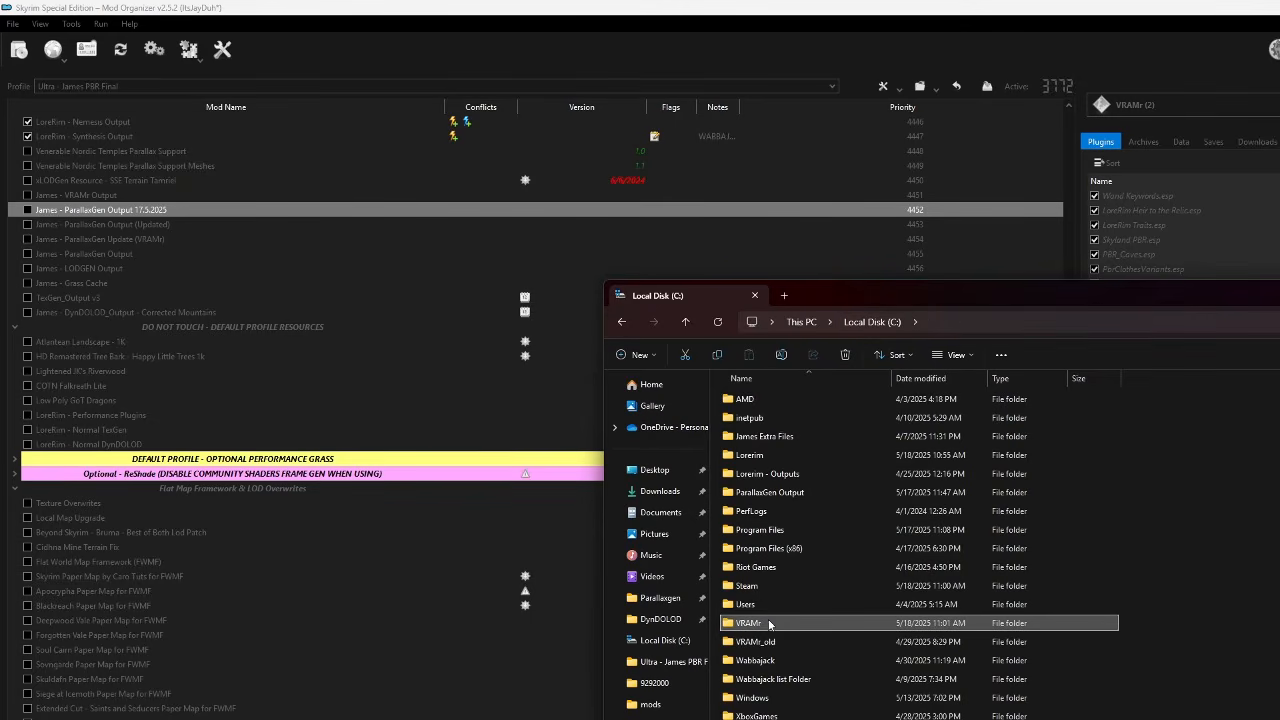
right_click(767, 623)
left_click(908, 646)
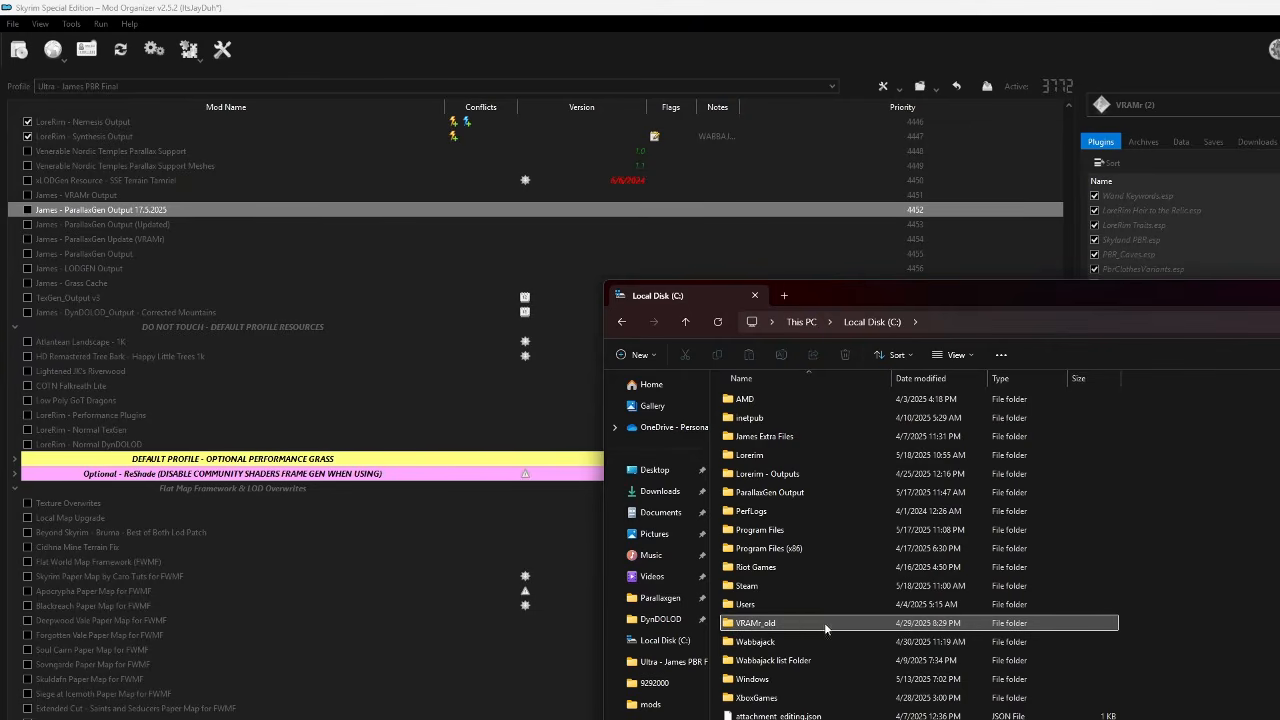
left_click(786, 628)
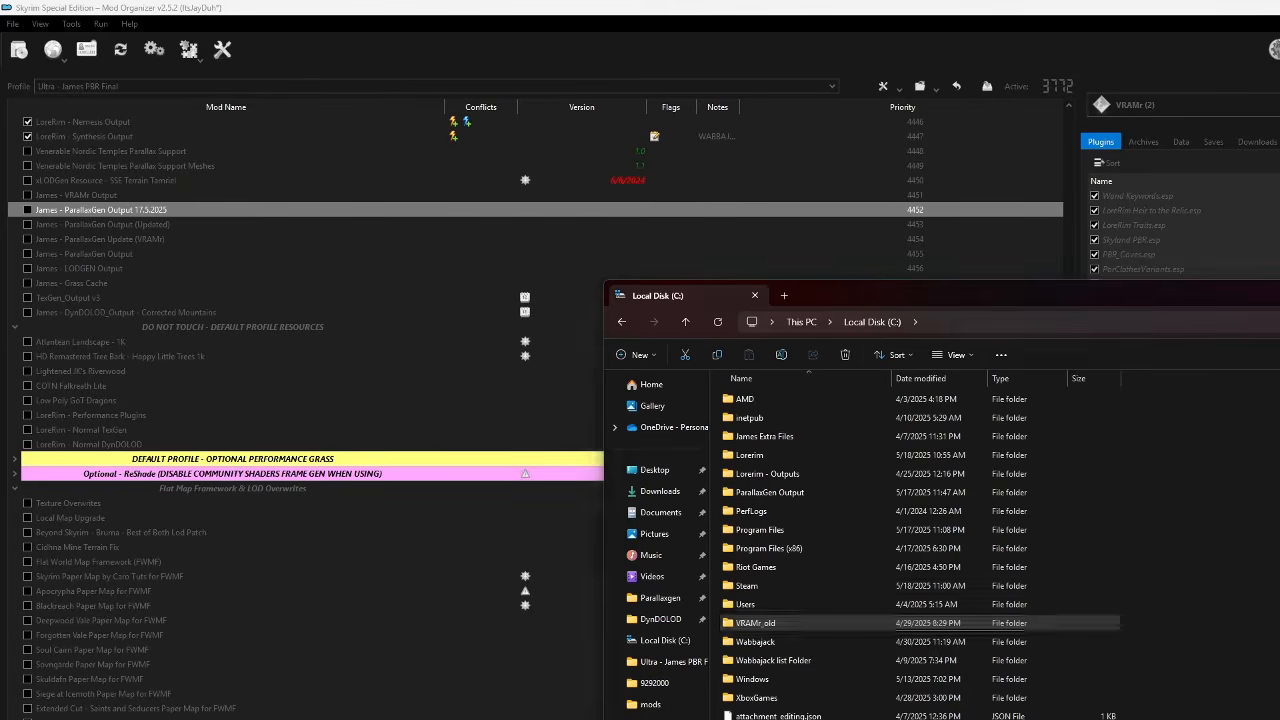
left_click(327, 27)
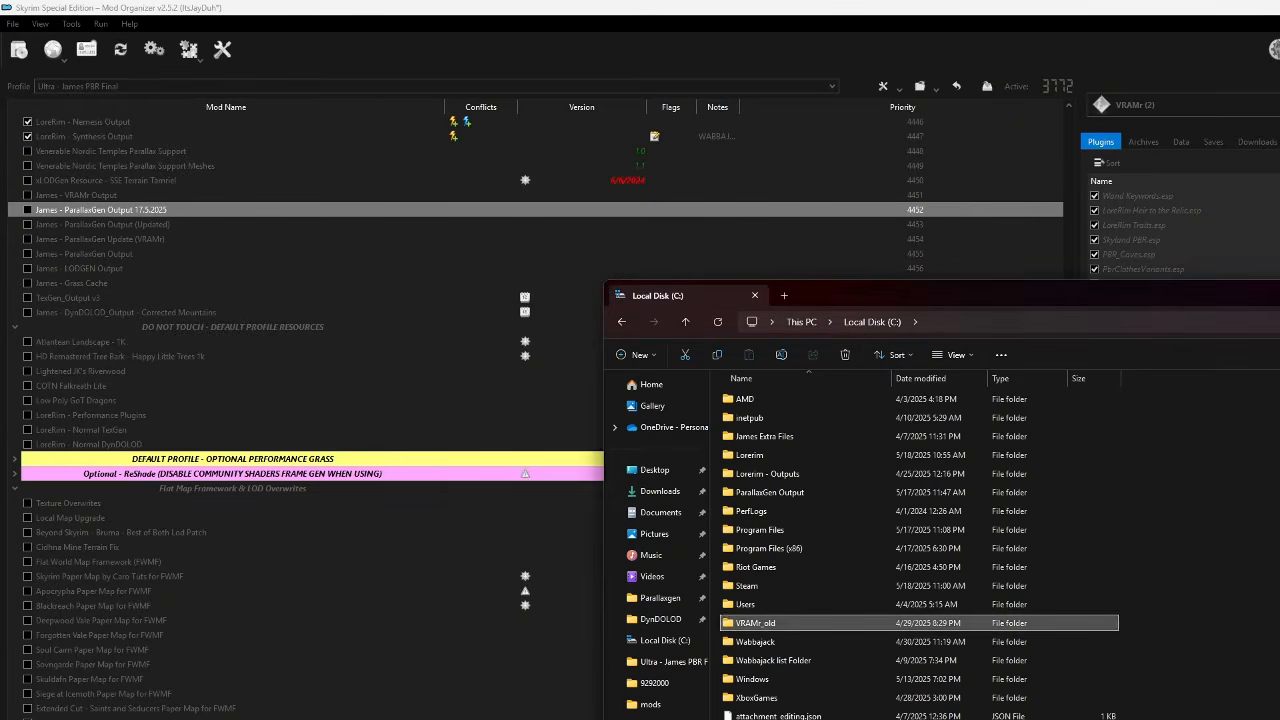
left_click(891, 94)
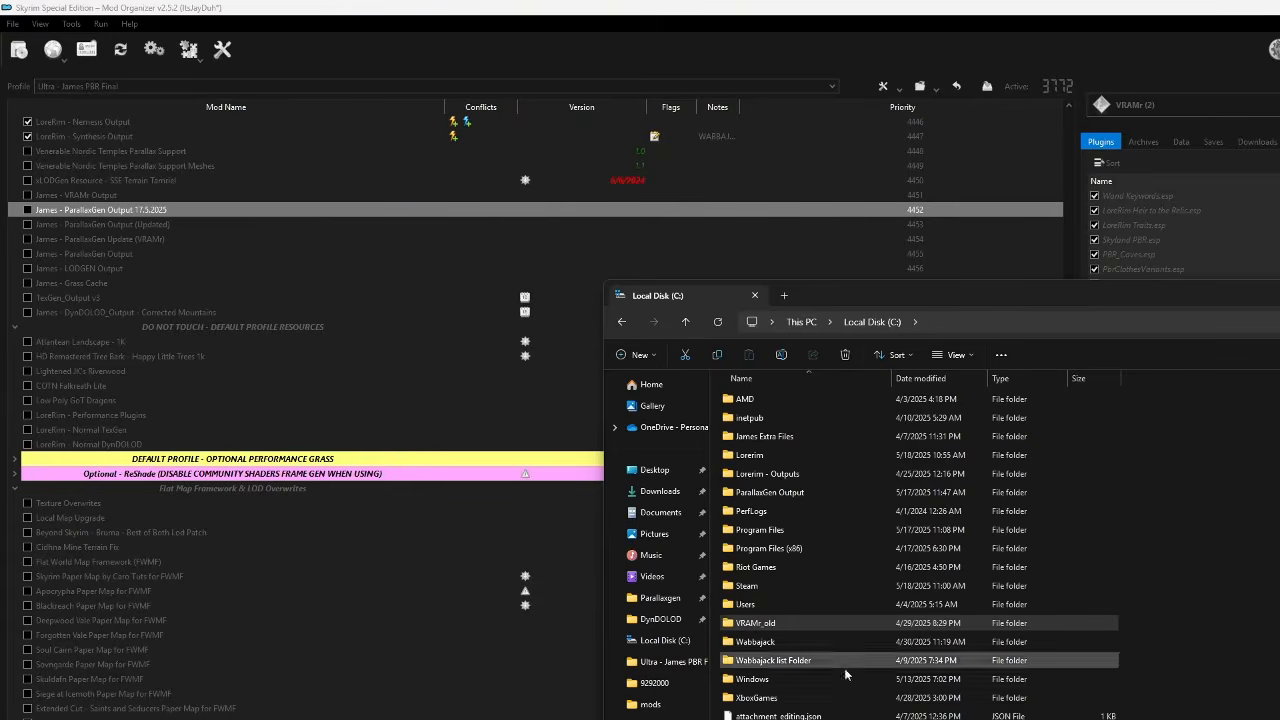
- Check the size and file details of the VRAMr_old folder and inspect its DragNDropThisFolderIntoModManager subfolder
right_click(776, 625)
left_click(824, 561)
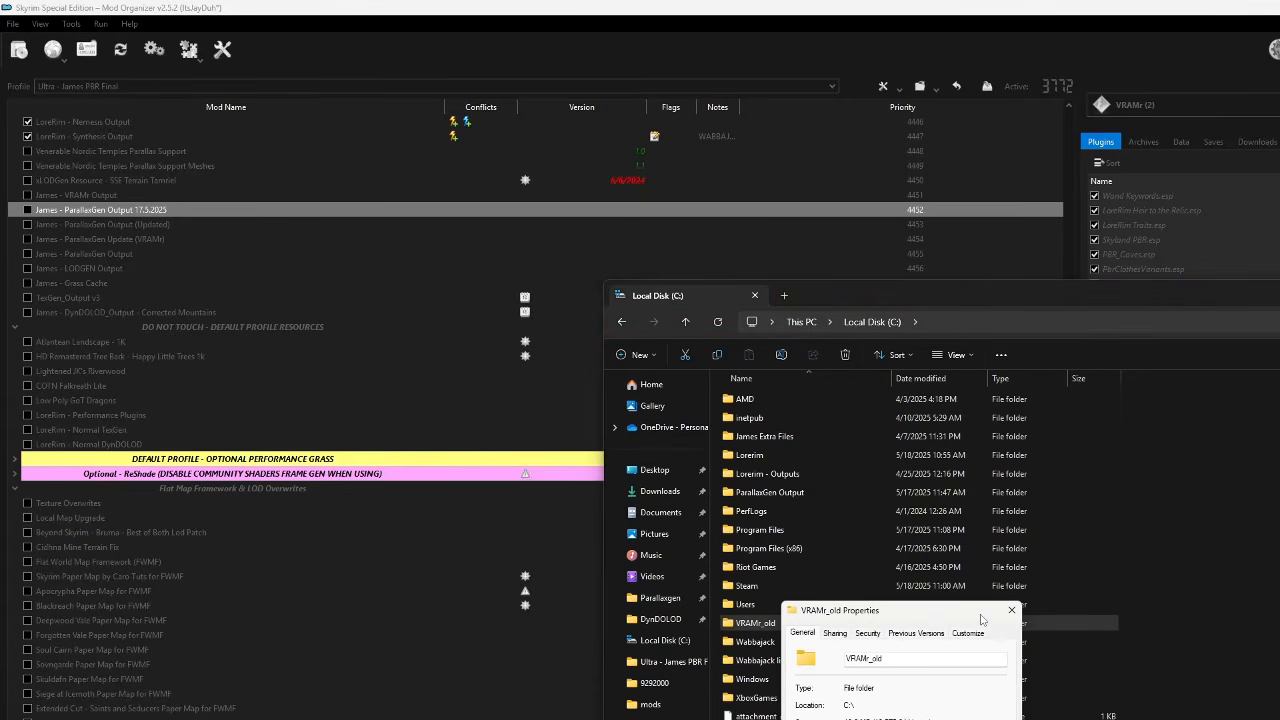
left_click_drag(907, 614, 1237, 428)
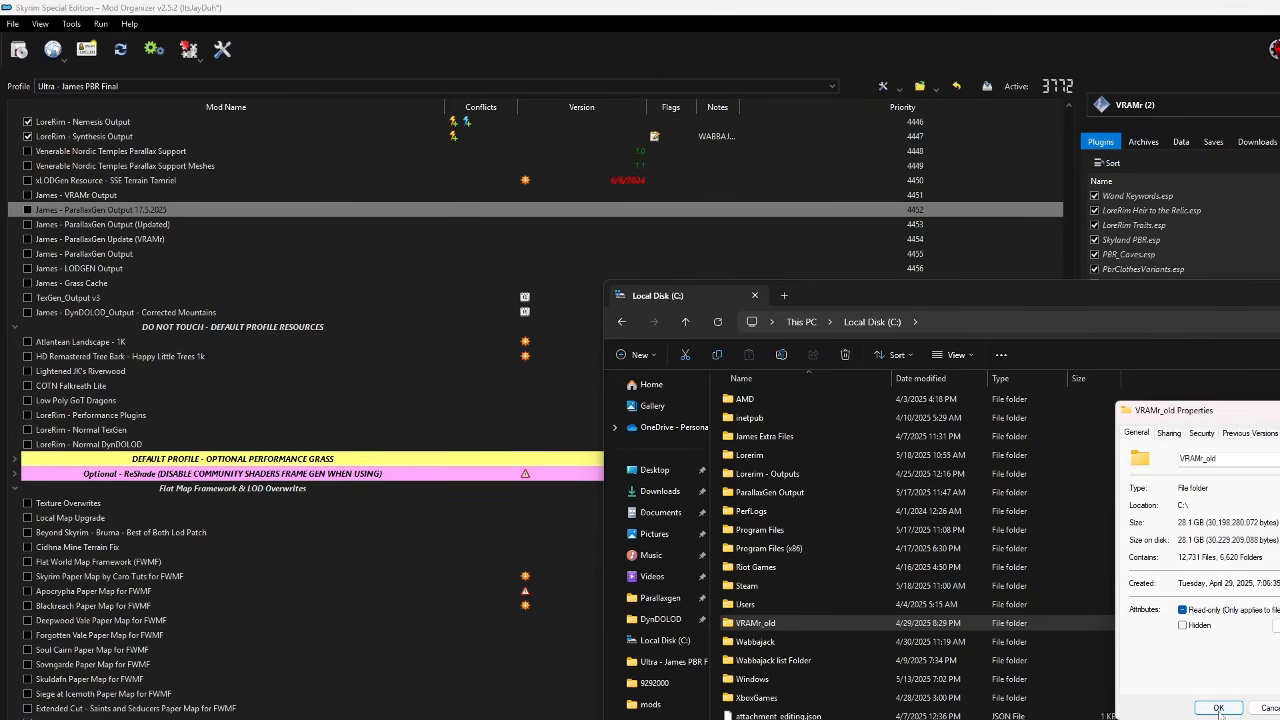
left_click(1219, 708)
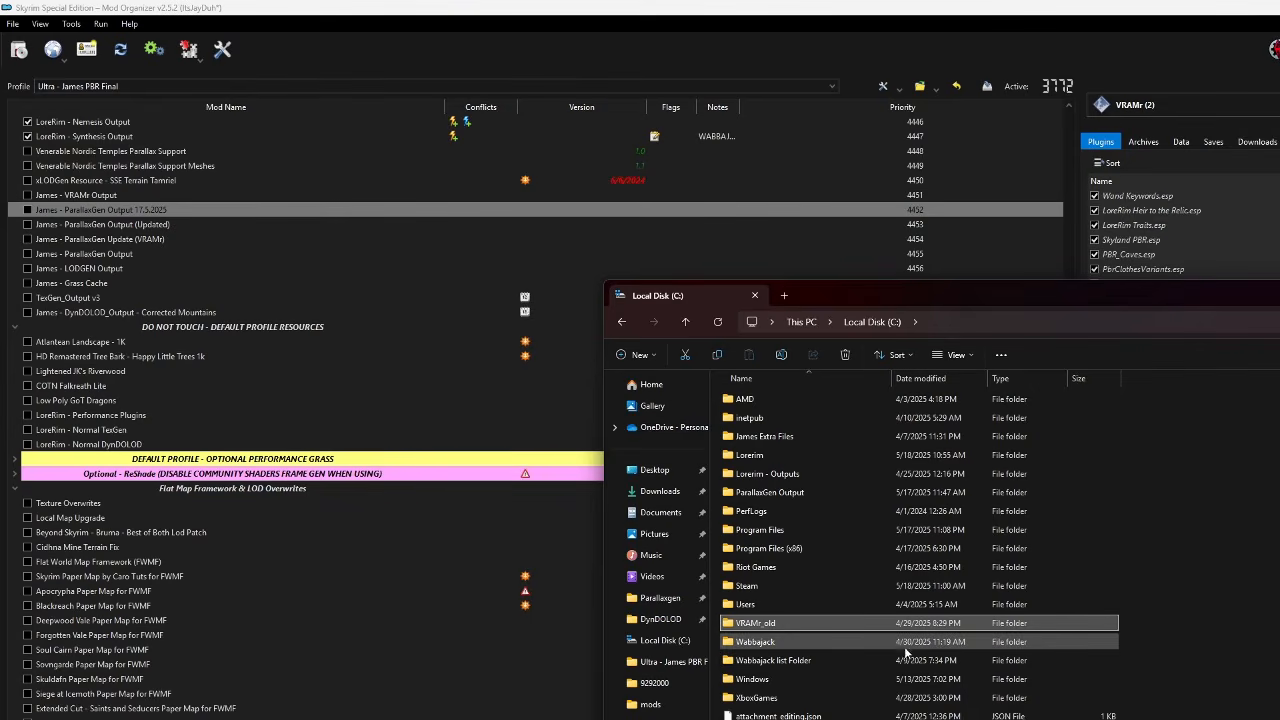
double_click(815, 625)
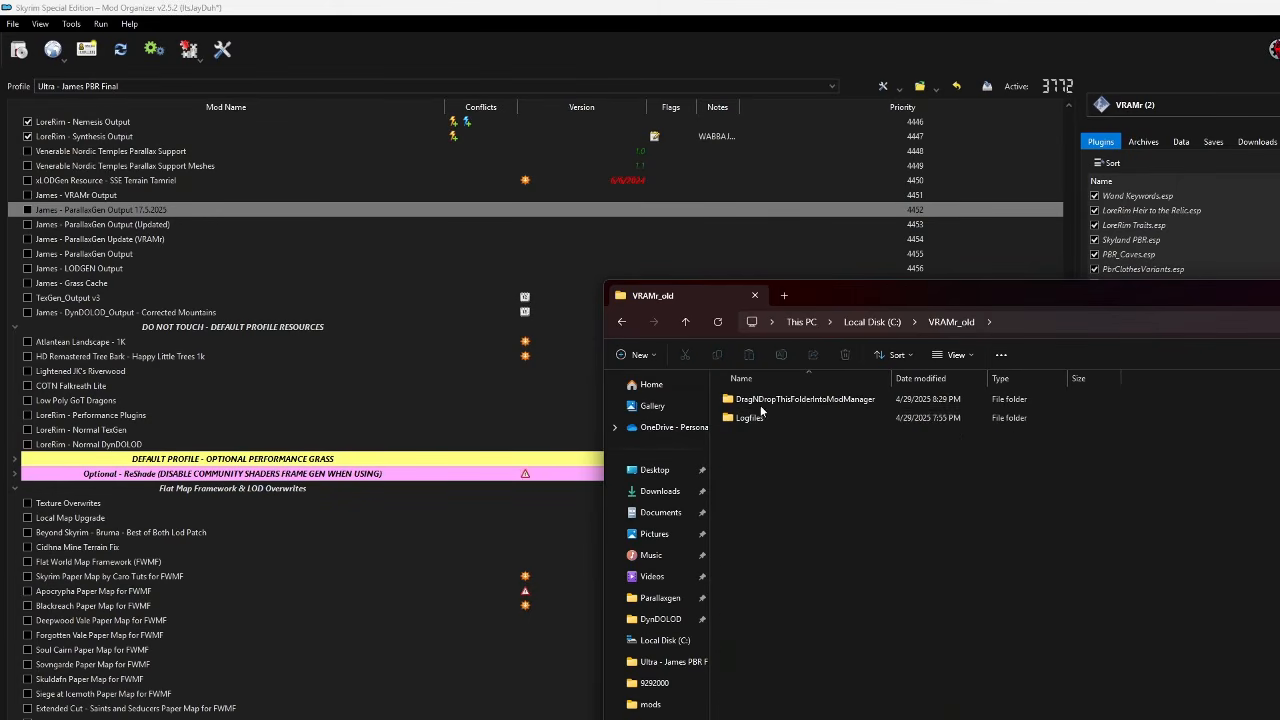
left_click(622, 322)
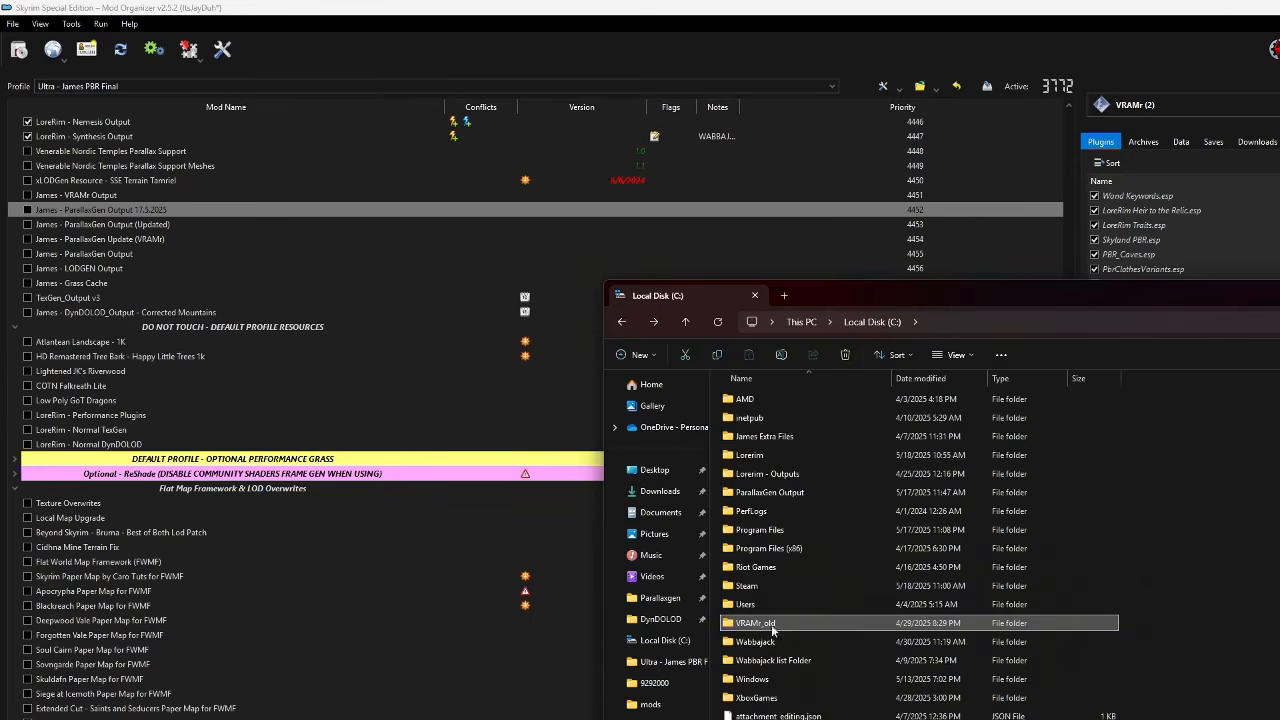
double_click(769, 622)
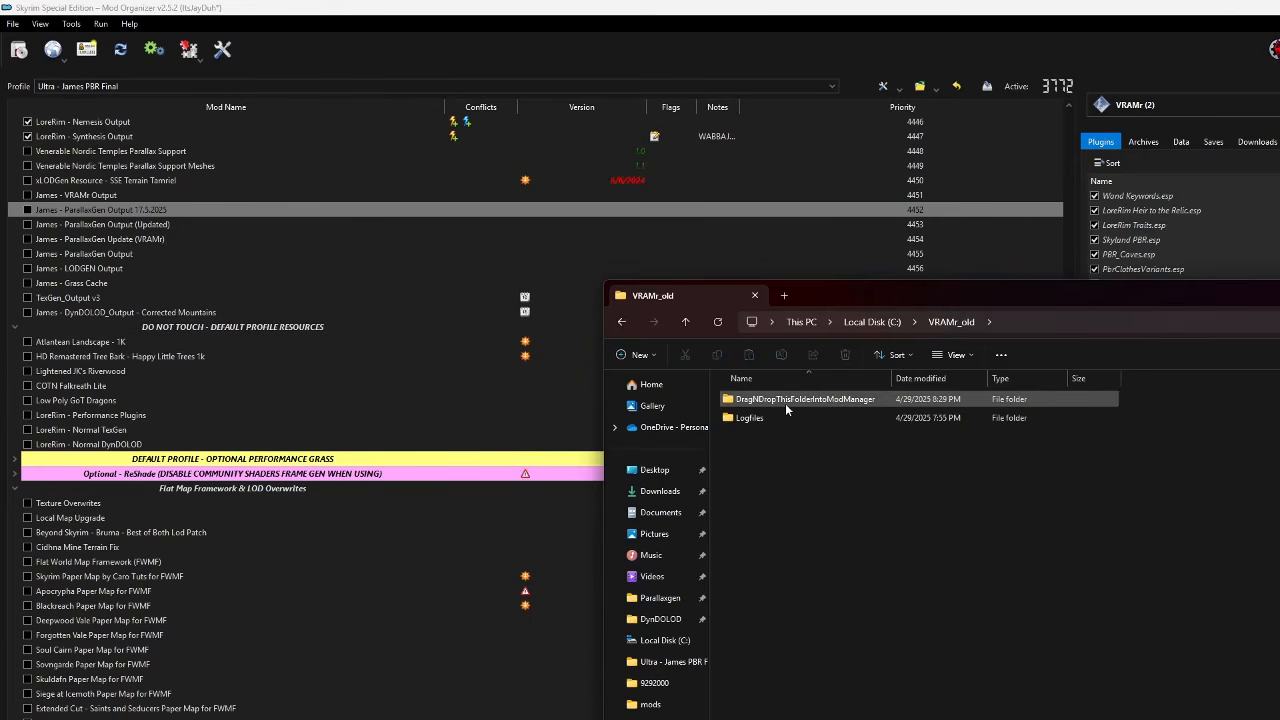
mouse_move(786, 406)
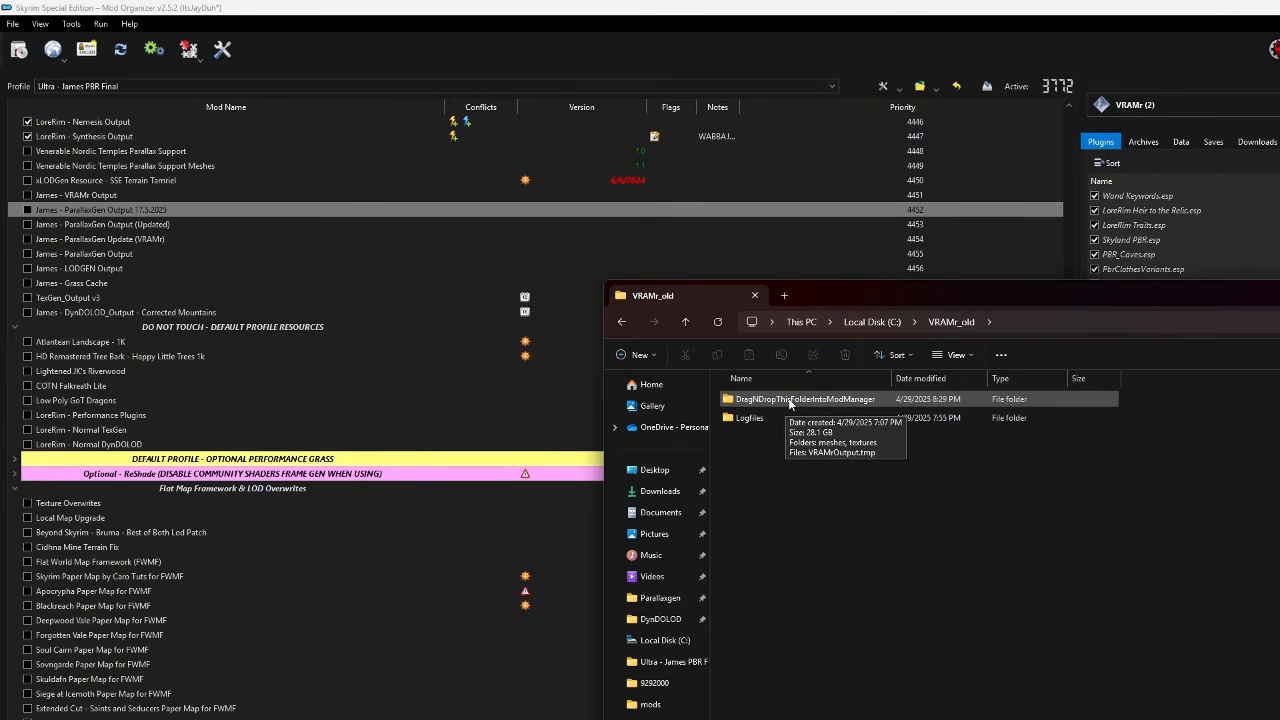
mouse_move(786, 408)
left_mouse_down()
mouse_move(335, 263)
mouse_move(369, 201)
mouse_move(830, 422)
mouse_move(493, 270)
mouse_move(435, 208)
mouse_move(764, 405)
left_mouse_up()
- Copy the DragNDropThisFolderIntoModManager folder into the mod list above ParallaxGen Output 17.5.2025, naming it VRAMr Output Demo with the author's name as prefix
left_click(585, 8)
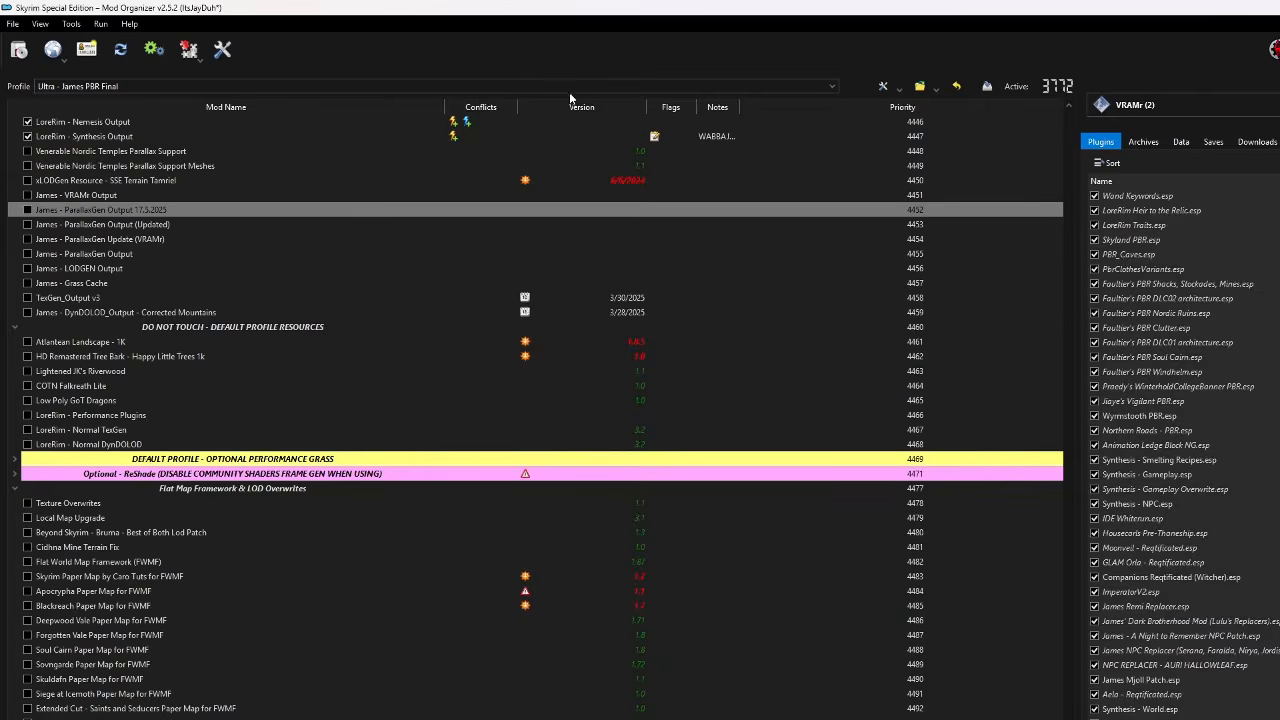
scroll(448, 347, "up", 6)
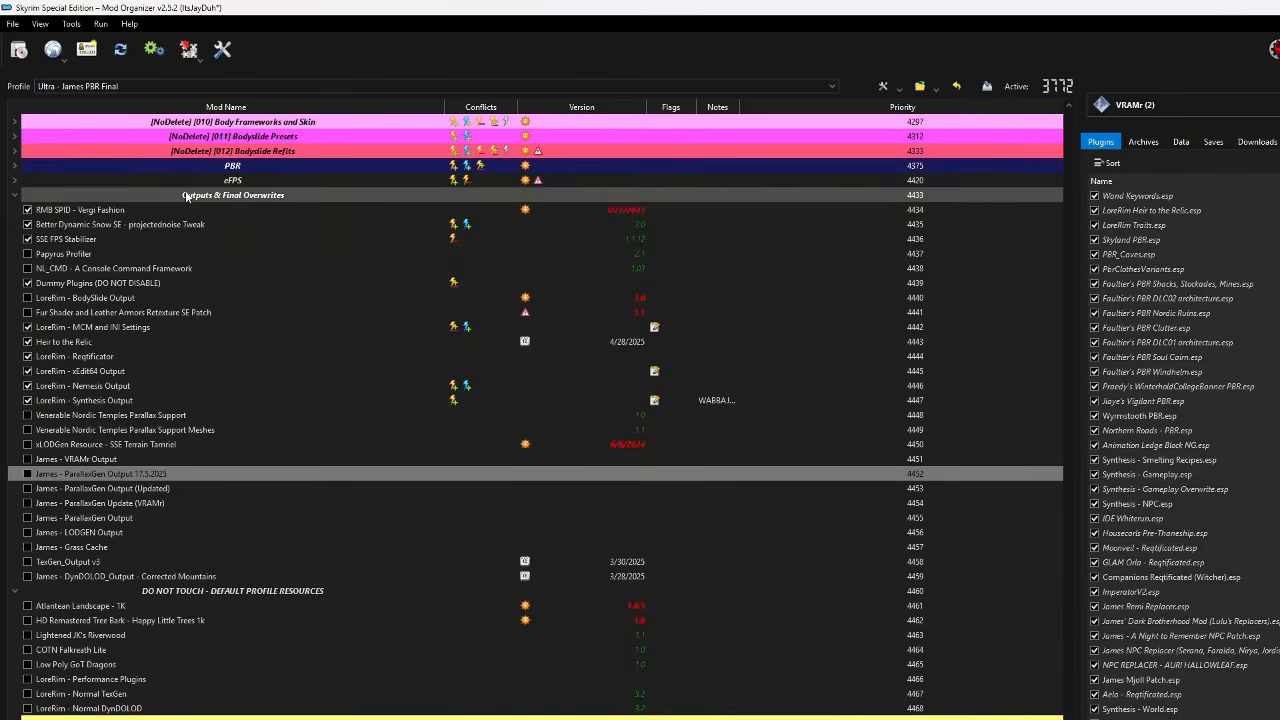
key("alt+Tab")
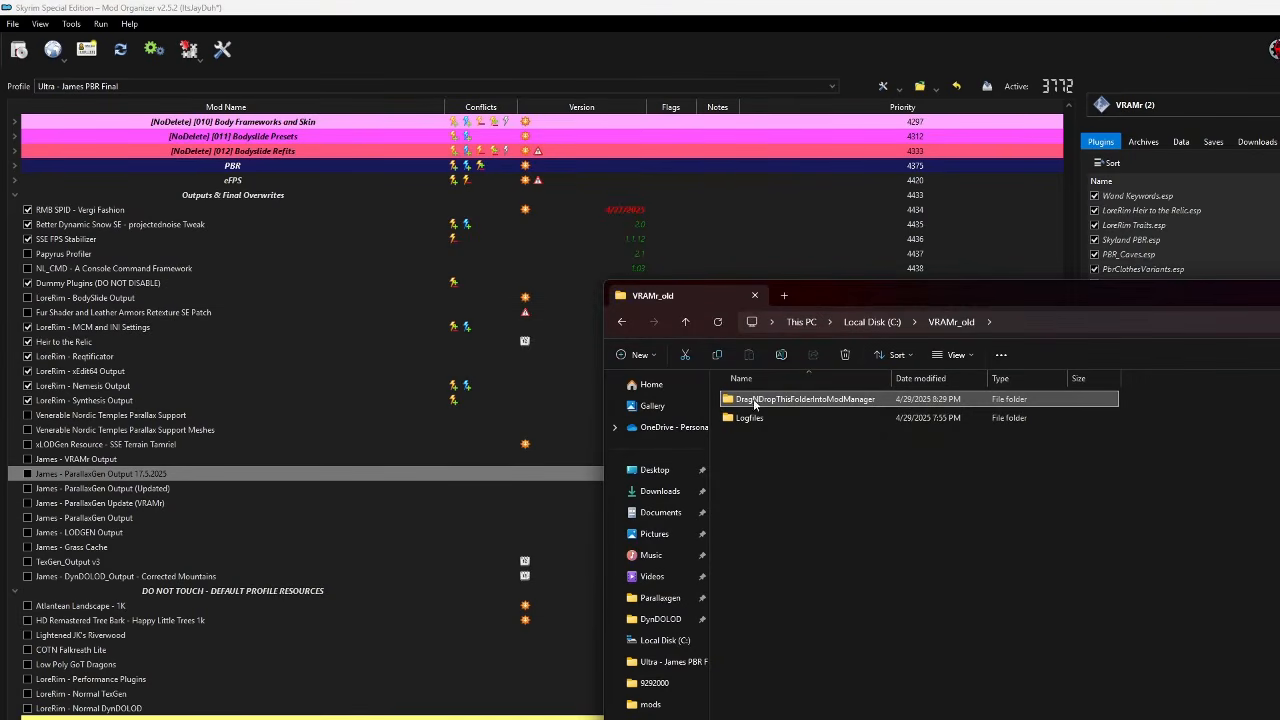
left_click_drag(757, 401, 288, 475)
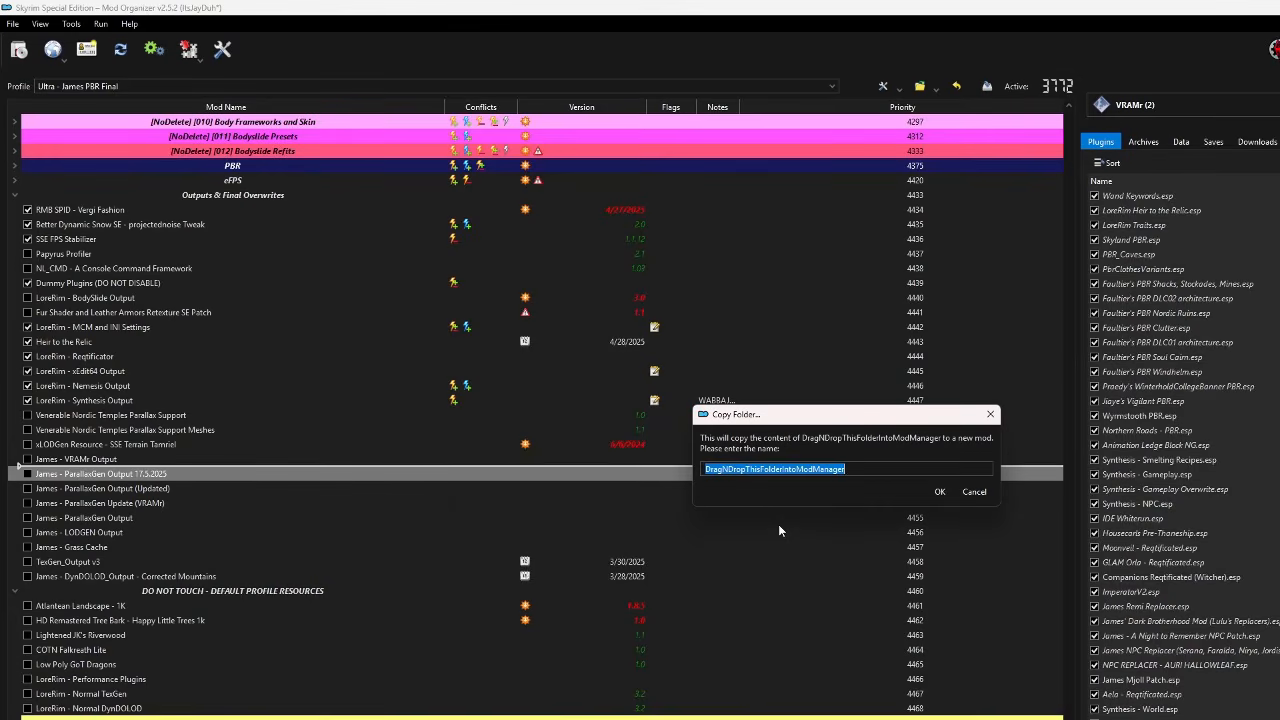
type("James ")
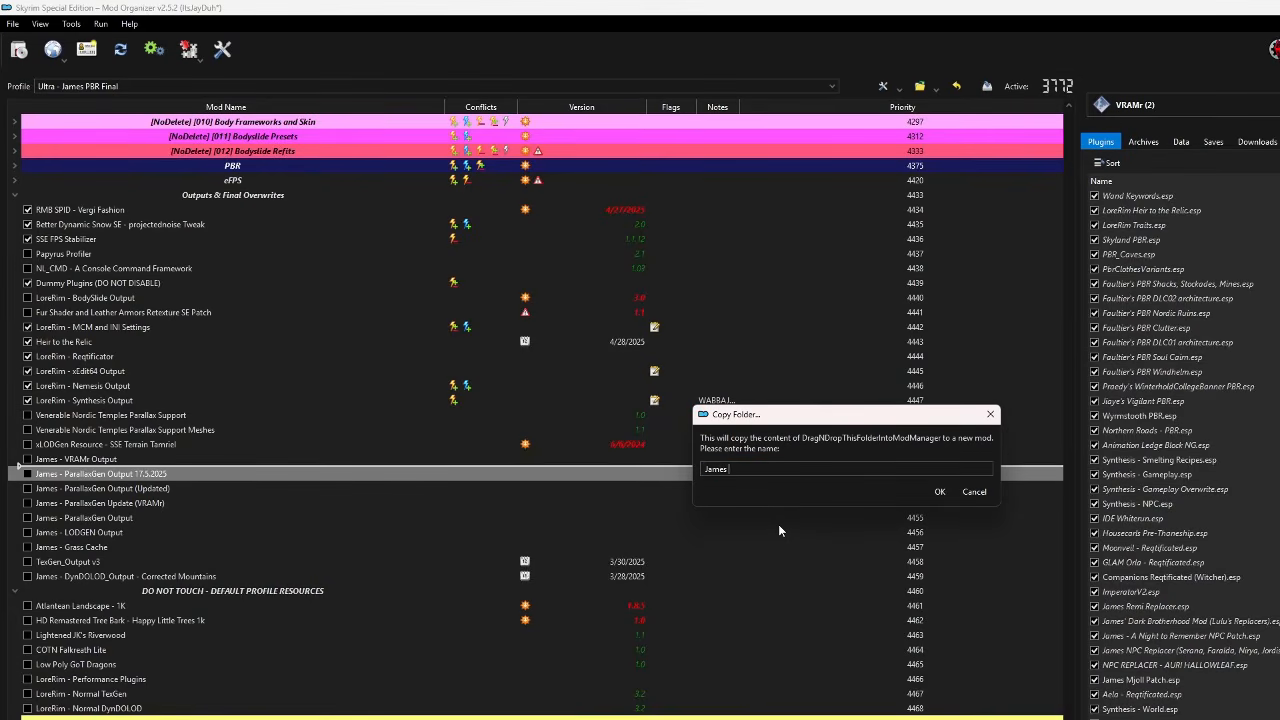
type("- VRAMr Output Demo")
key("Return")
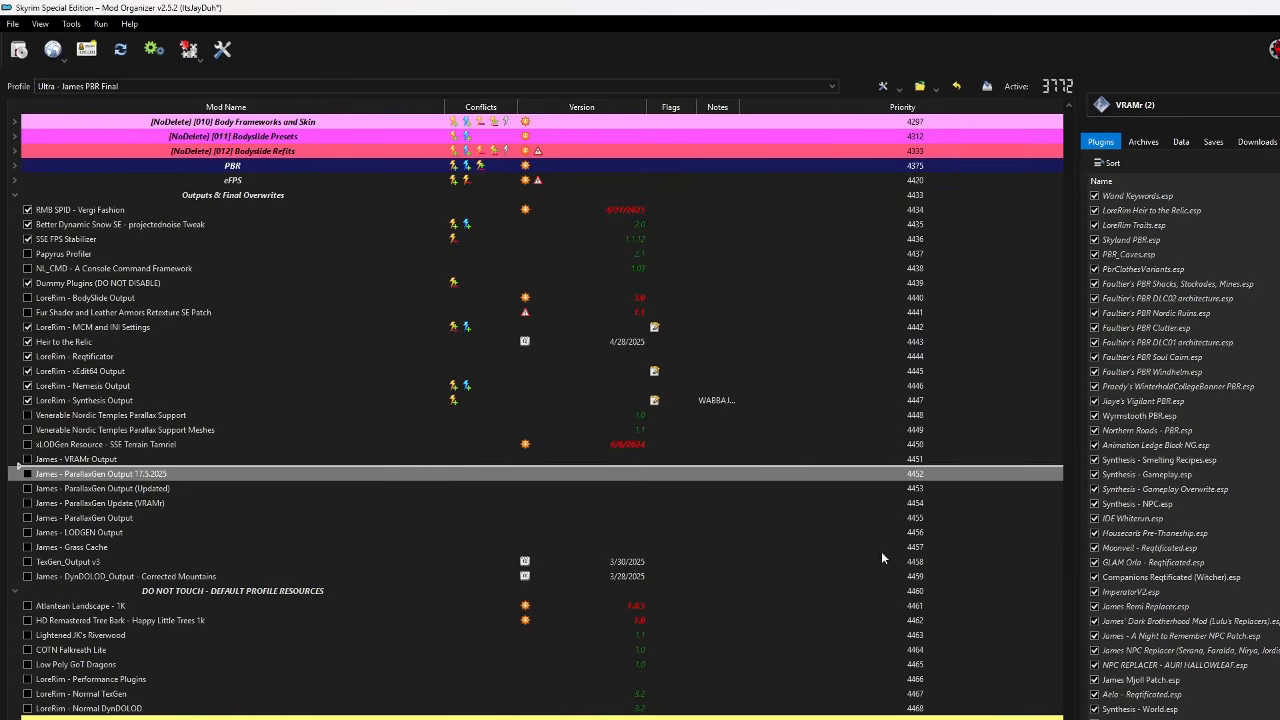
left_click(905, 719)
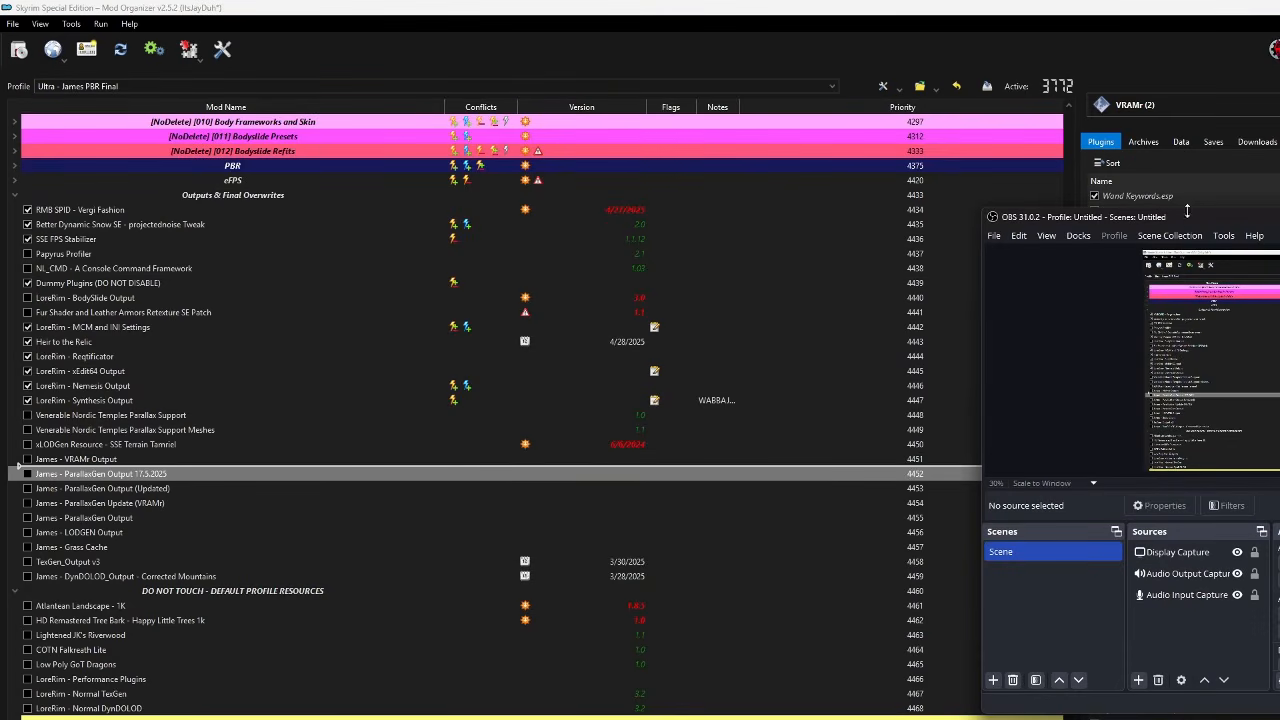
left_click_drag(1185, 219, 1026, 210)
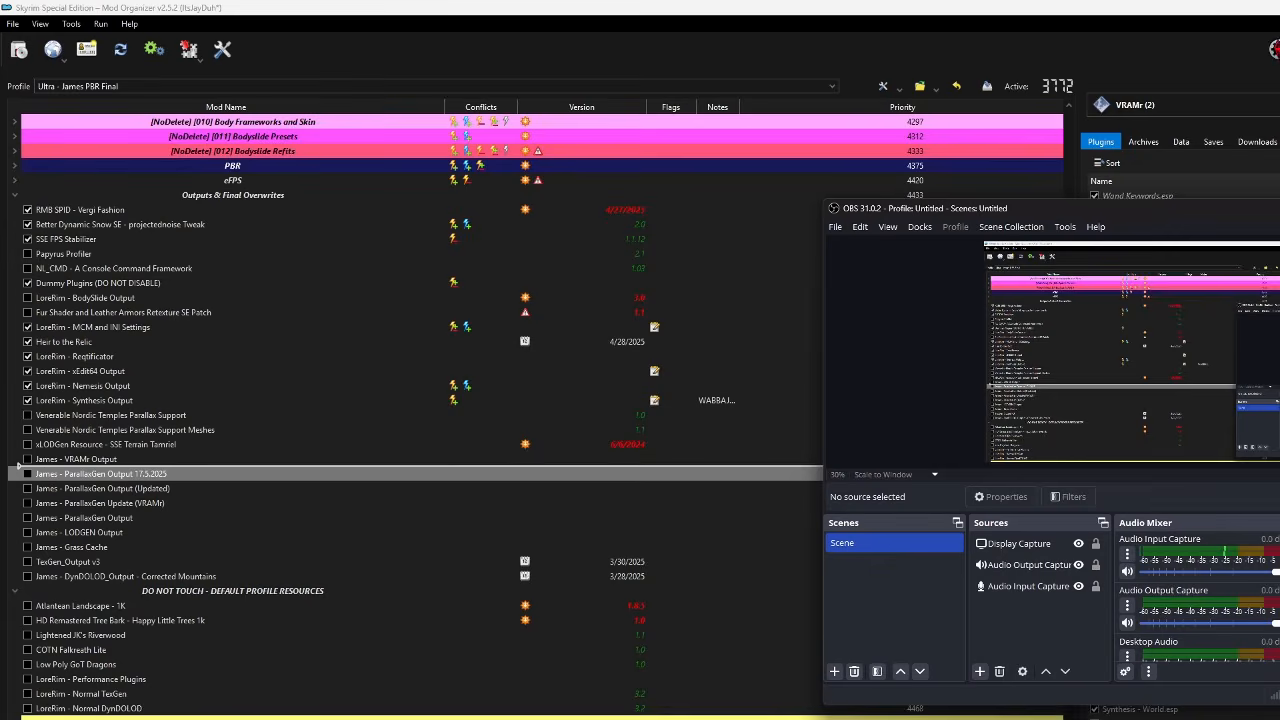
left_click(1092, 592)
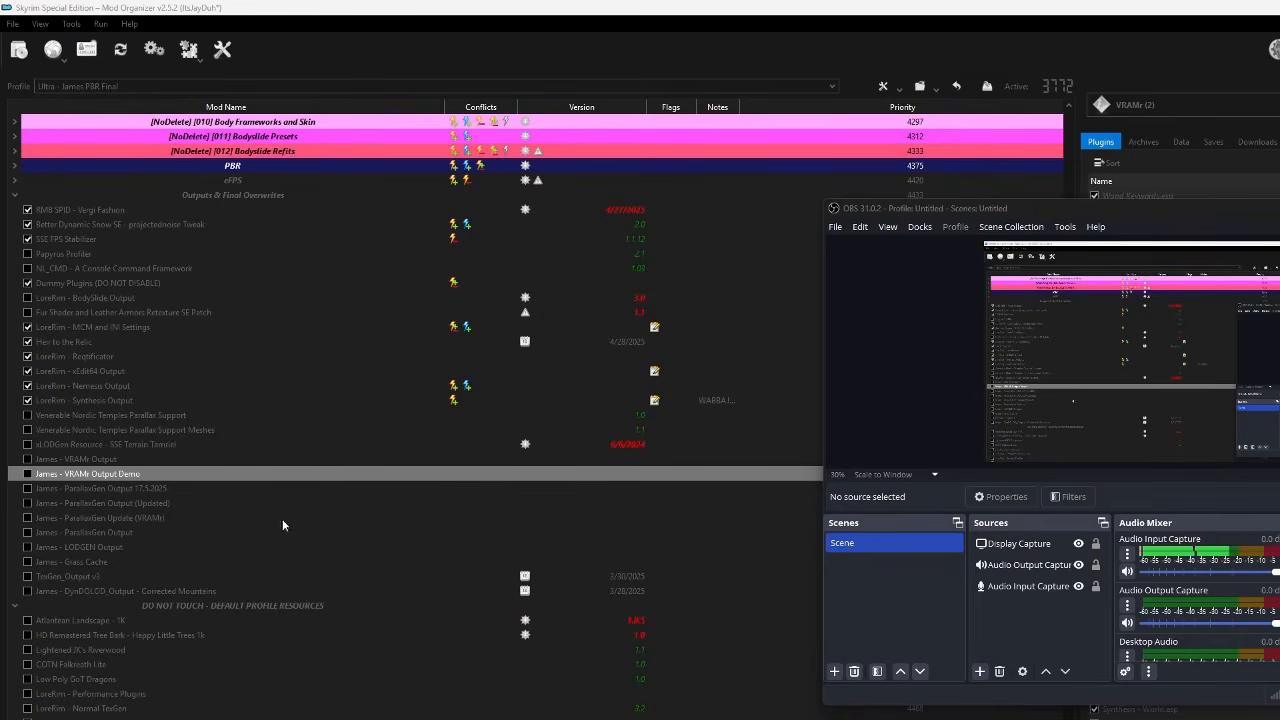
- Enable the VRAMr Output Demo, ParallaxGen Output 17.5.2025 and LODGEN Output mods under Outputs & Final Overwrites
left_click(122, 476)
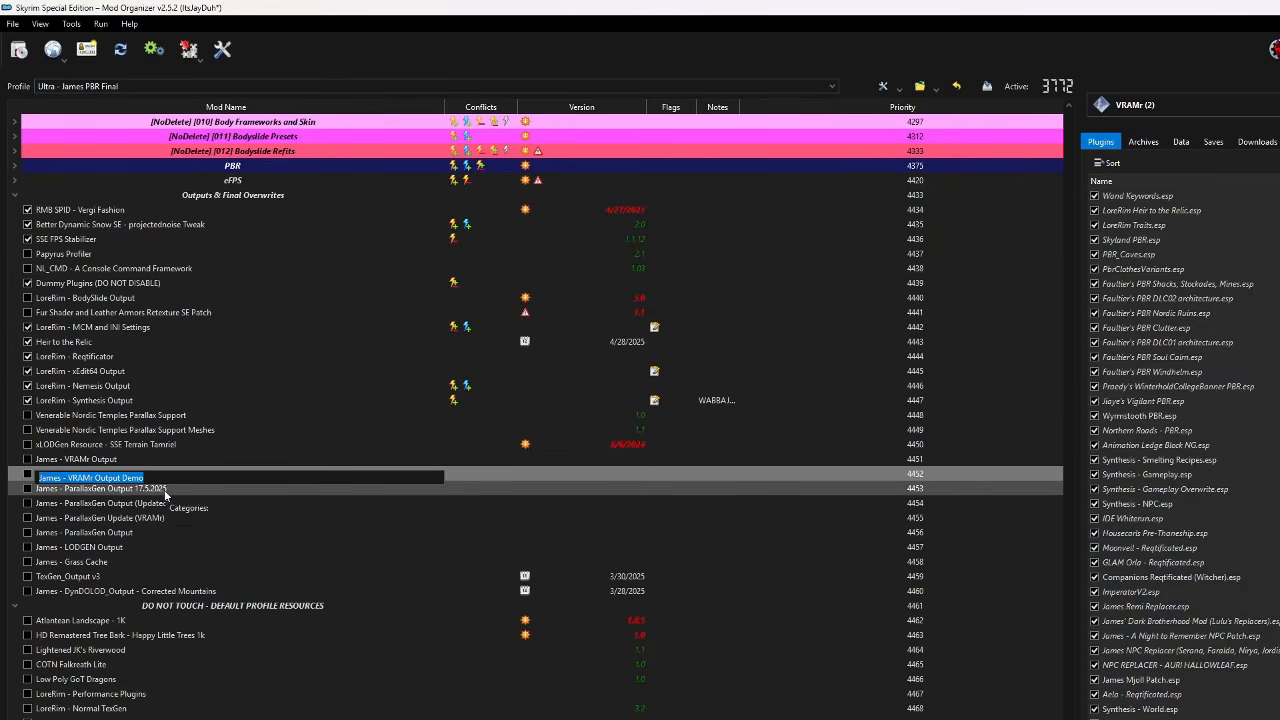
left_click(165, 490)
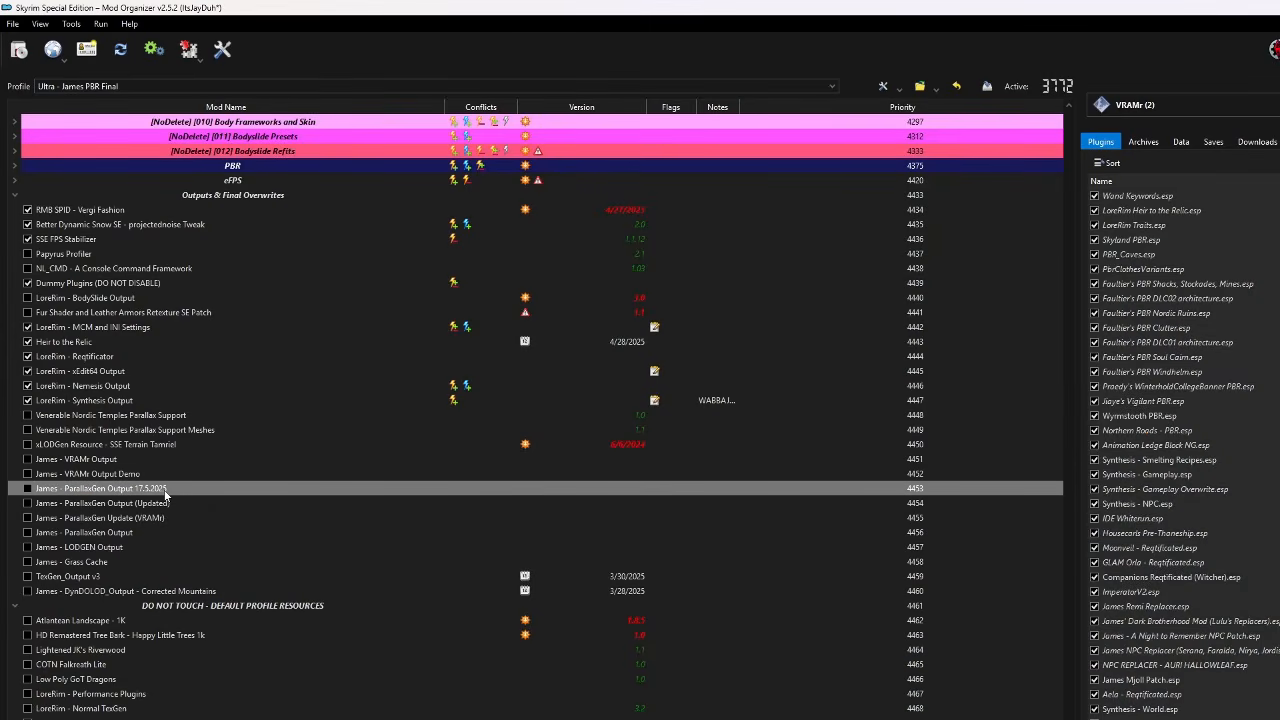
left_click(128, 479)
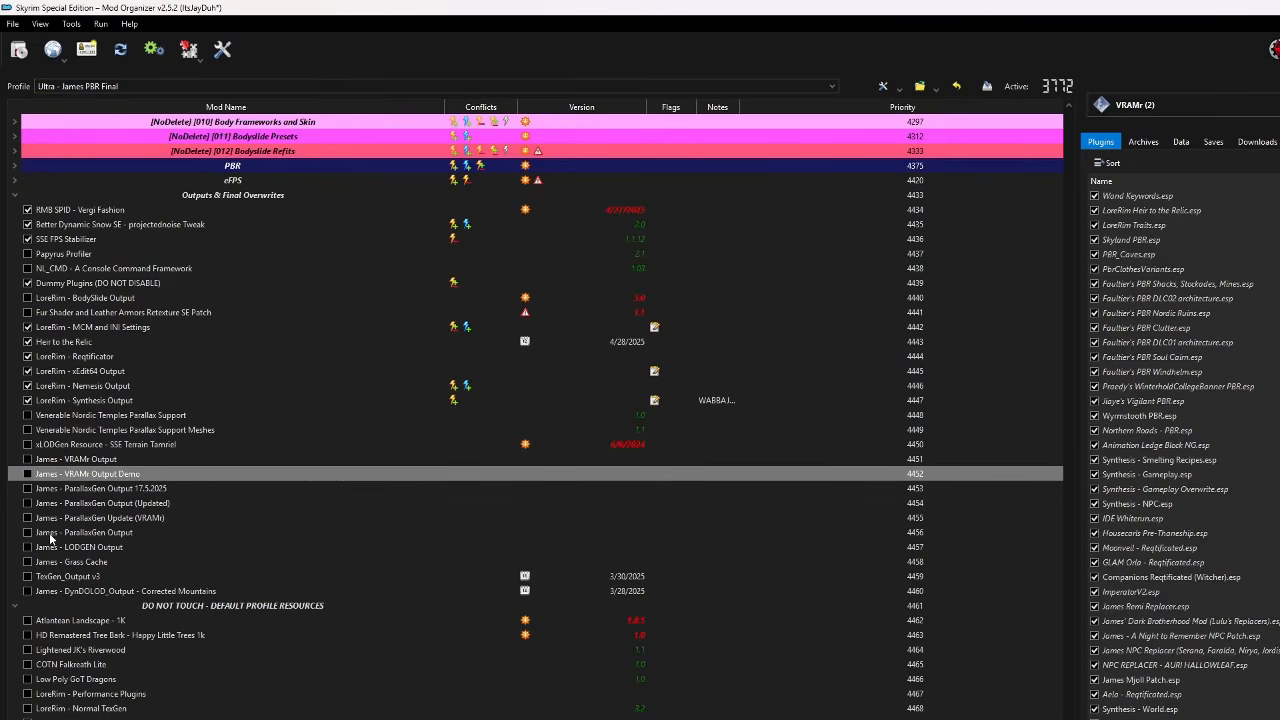
key("space")
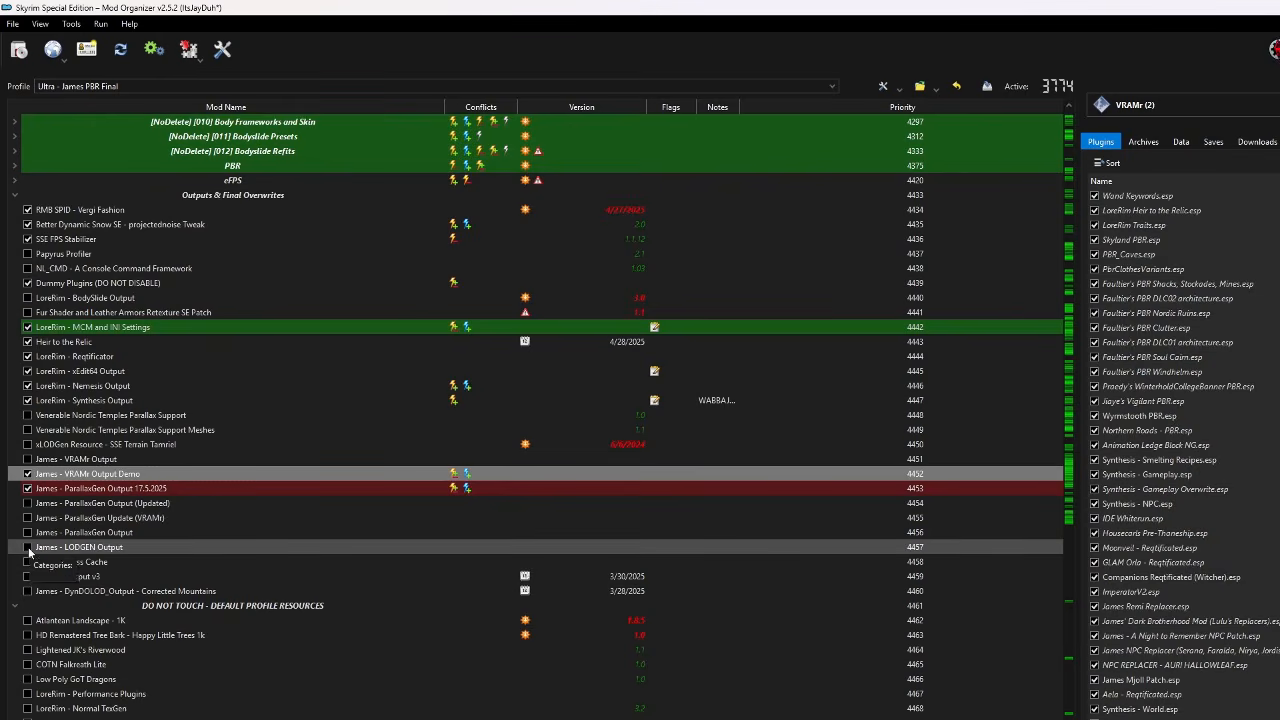
left_click(90, 490)
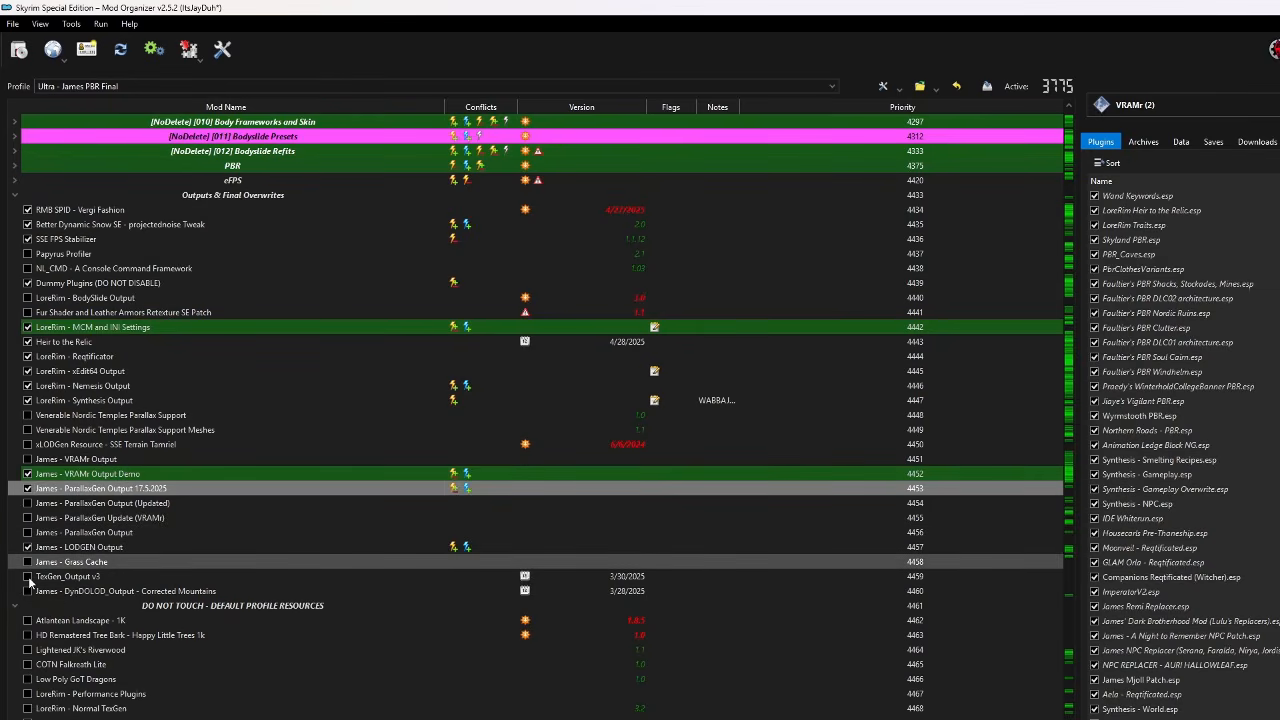
left_click(27, 562)
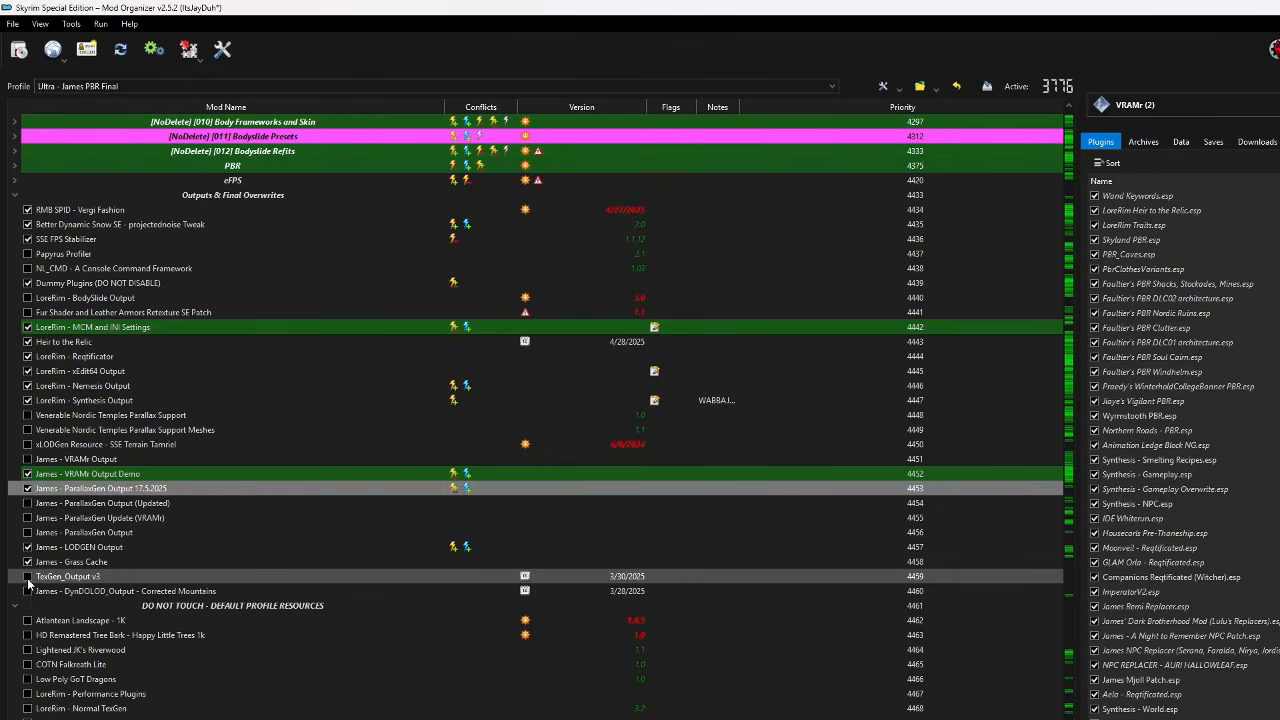
left_click(27, 577)
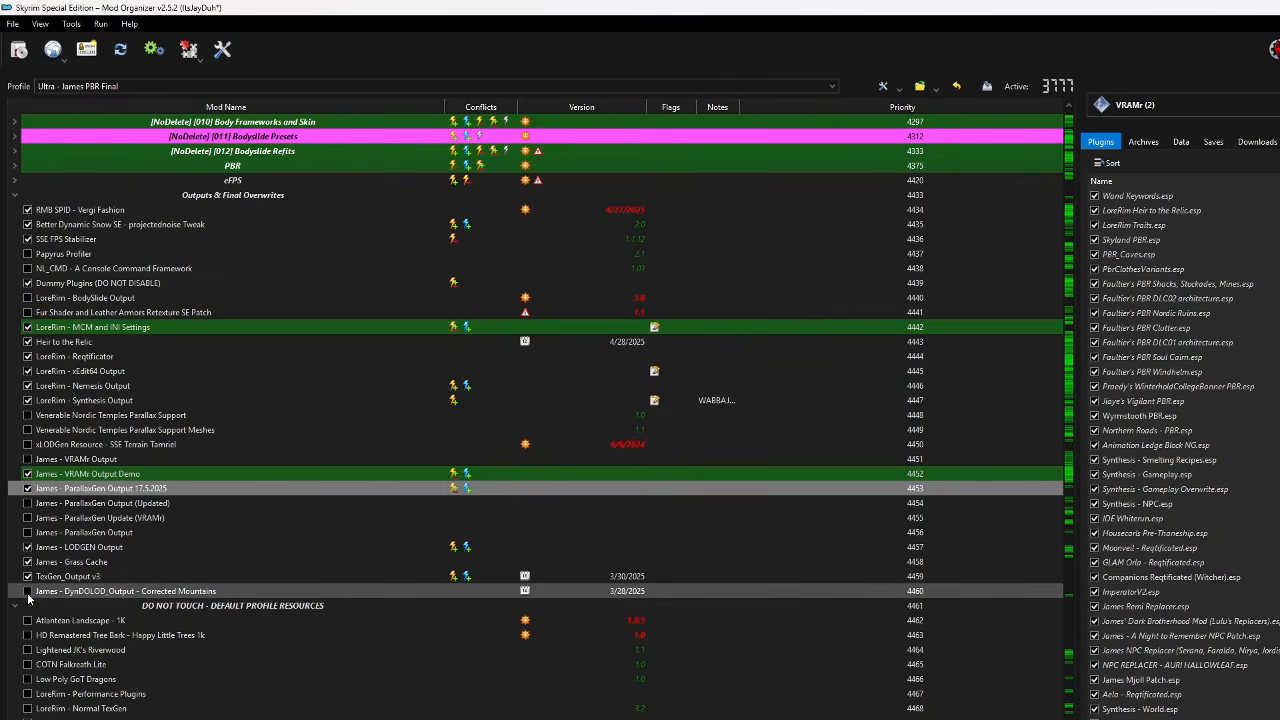
left_click(27, 592)
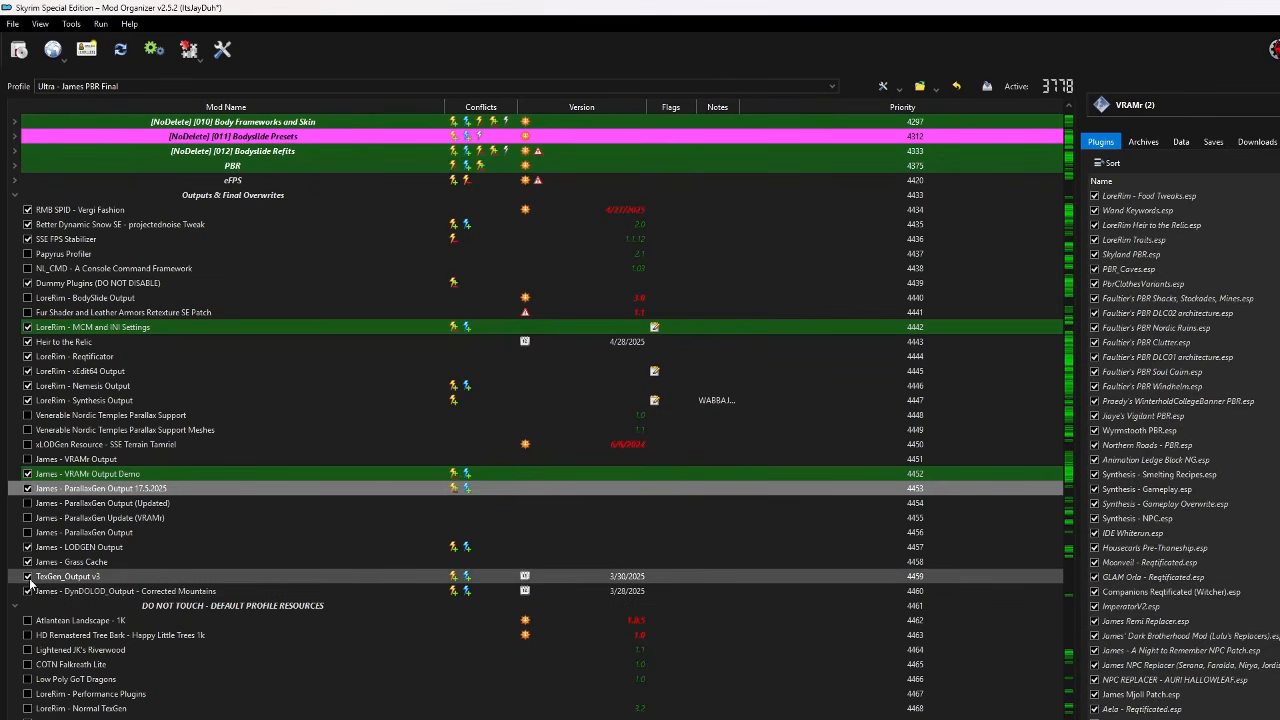
left_click(27, 577)
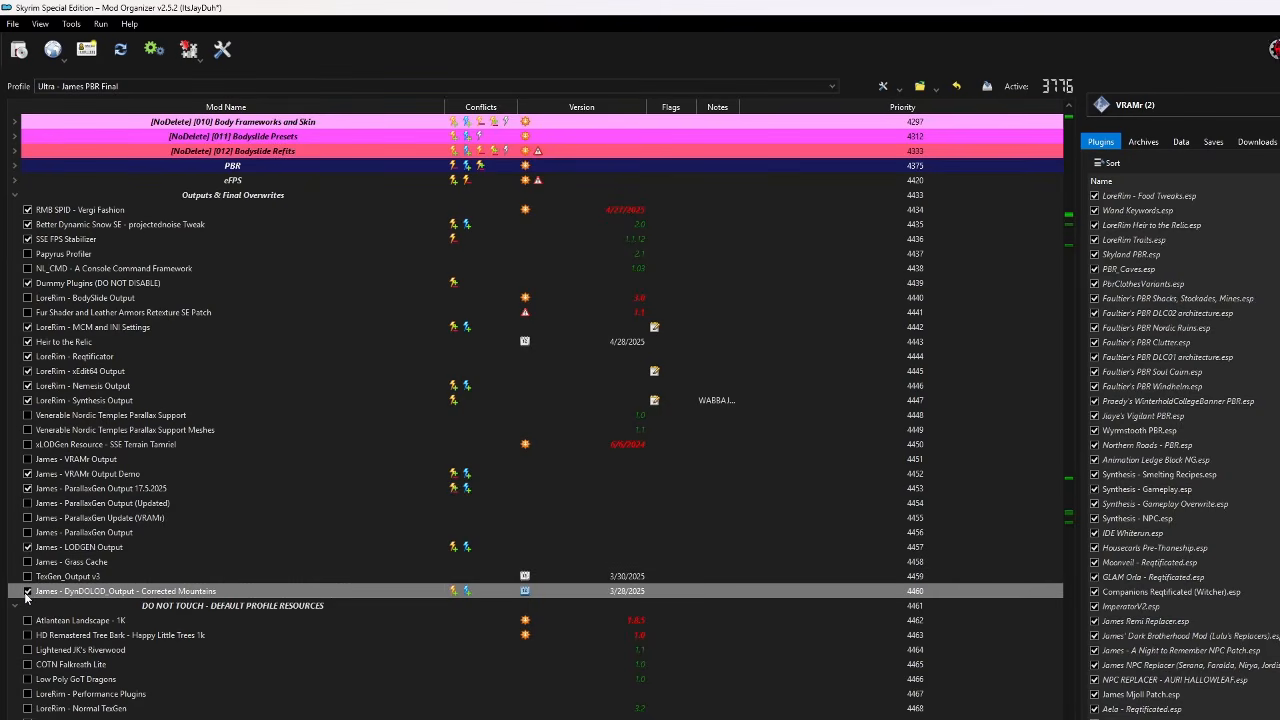
left_click(28, 592)
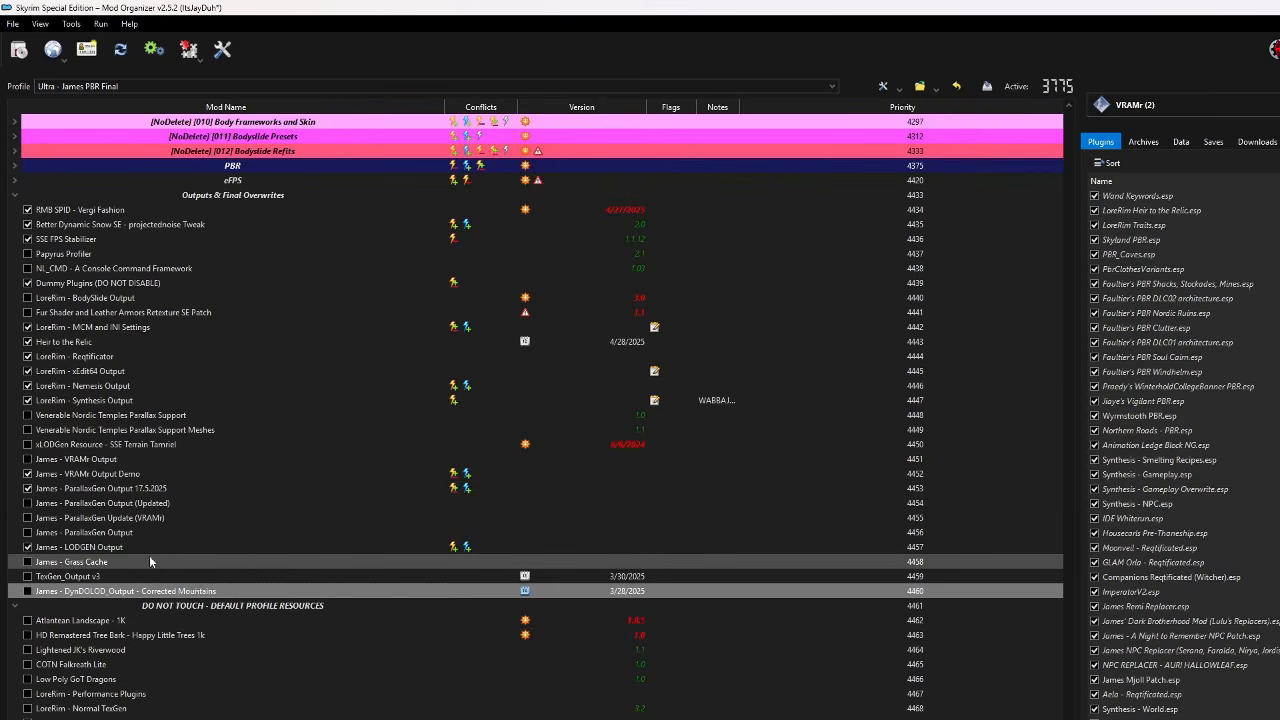
- Examine the load order and conflicts of the VRAMr Output Demo, ParallaxGen Output 17.5.2025 and LODGEN Output mods
left_click(84, 489)
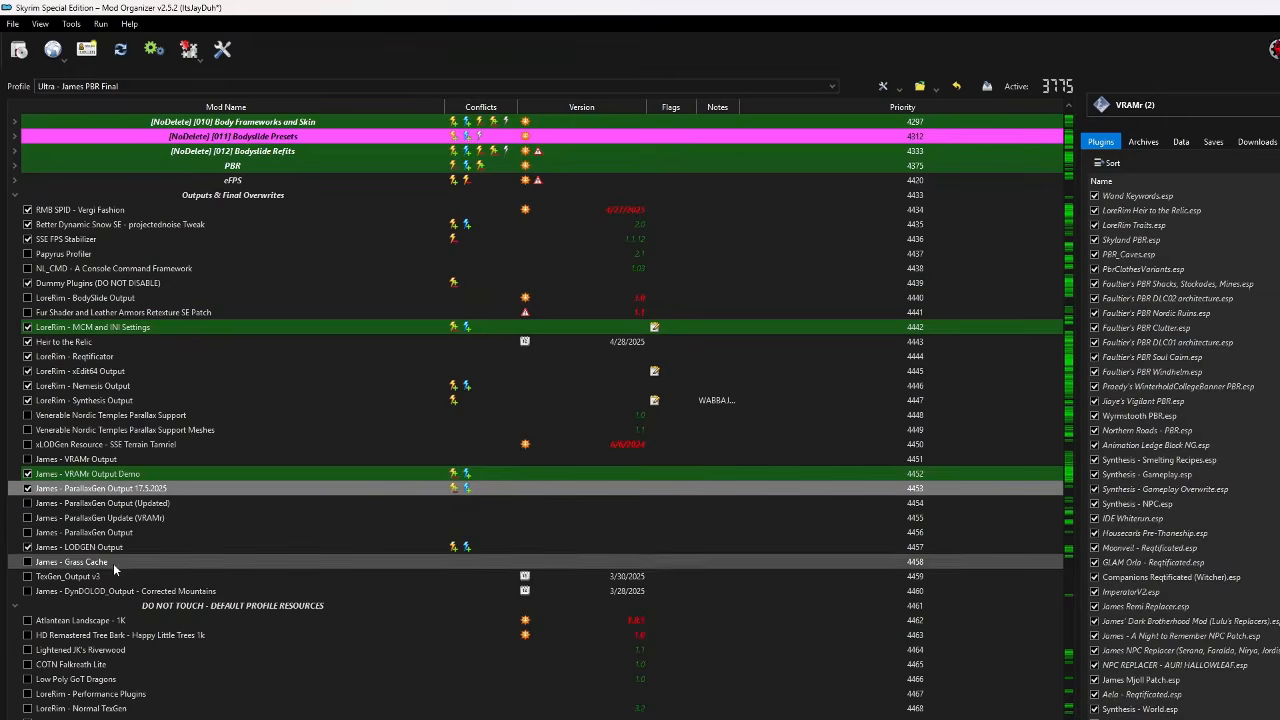
scroll(115, 547, "down", 2)
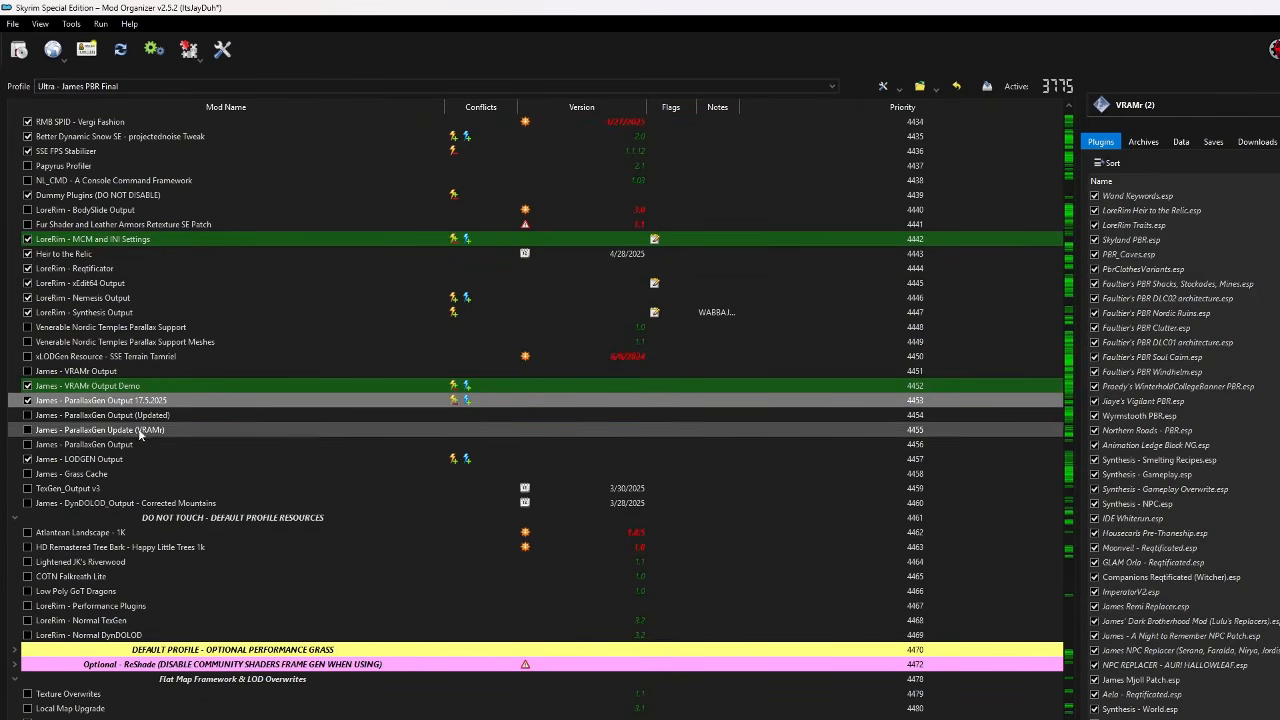
left_click(77, 388)
left_click(98, 401)
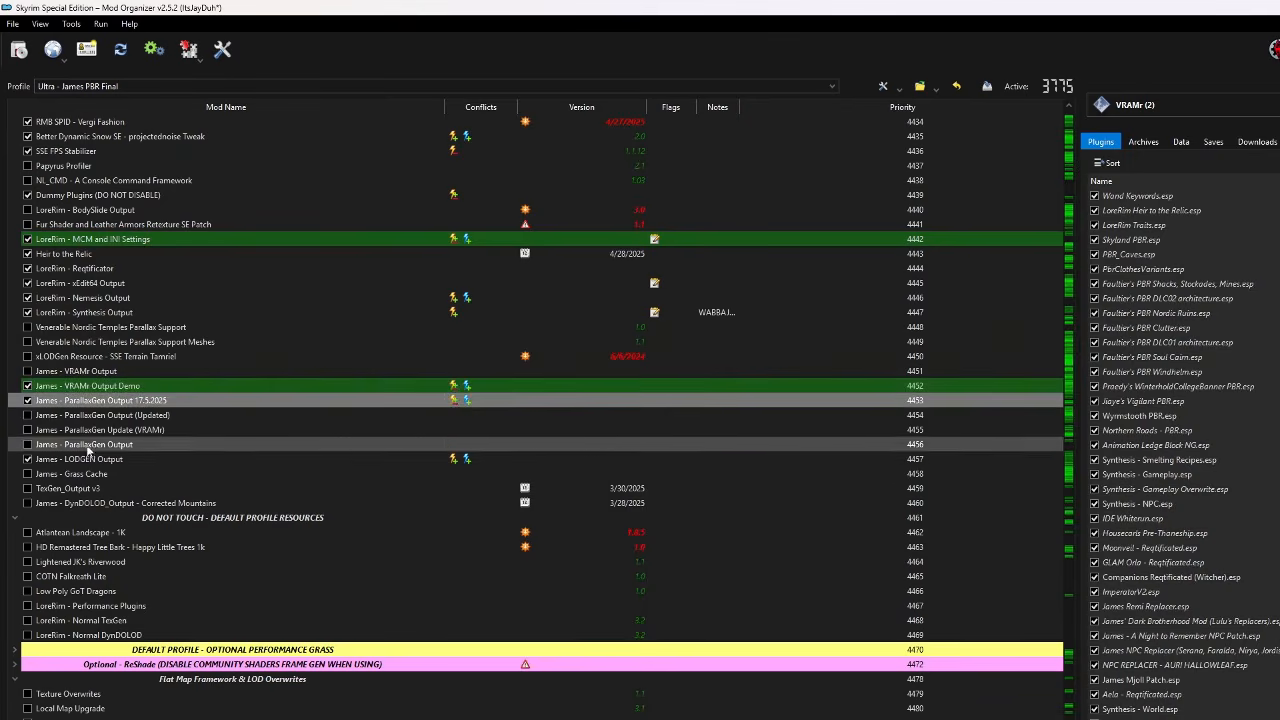
left_click(88, 460)
left_click(98, 400)
left_click(90, 459)
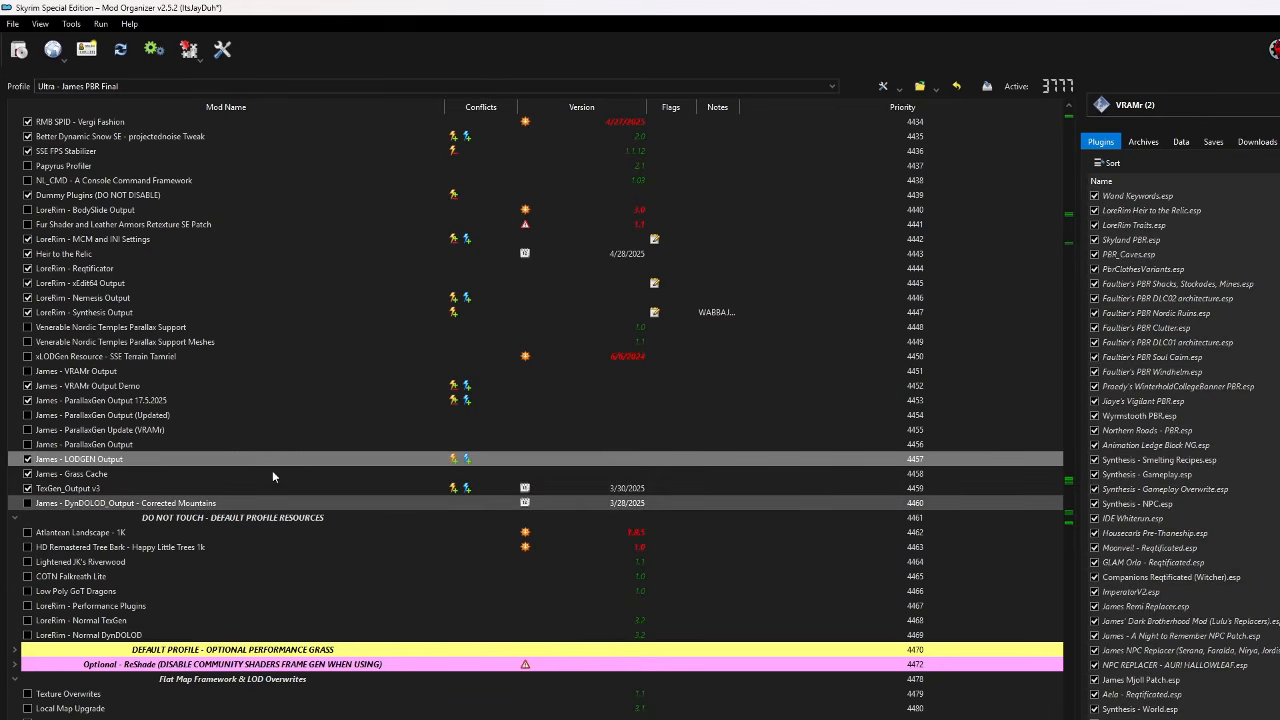
- Disable the DynDOLOD_Output - Corrected Mountains, TexGen_Output v3 and Grass Cache mods
scroll(1150, 527, "down", 1)
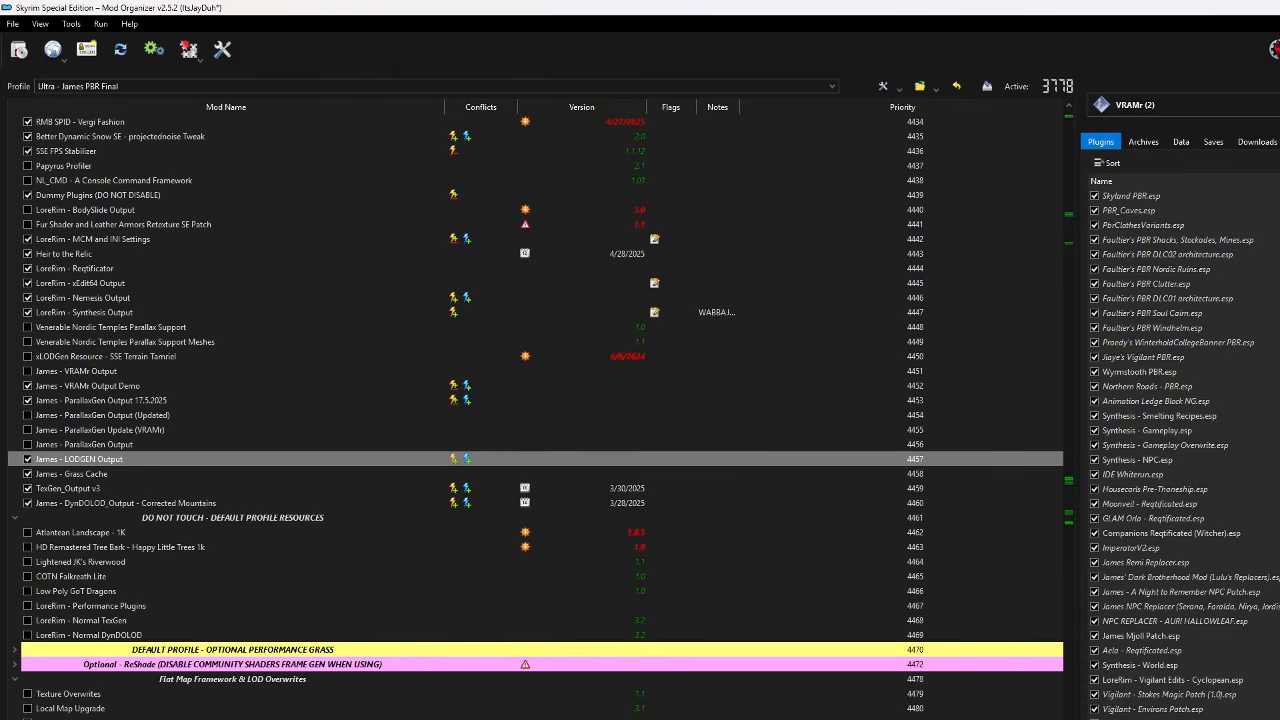
left_click(27, 503)
left_click(27, 488)
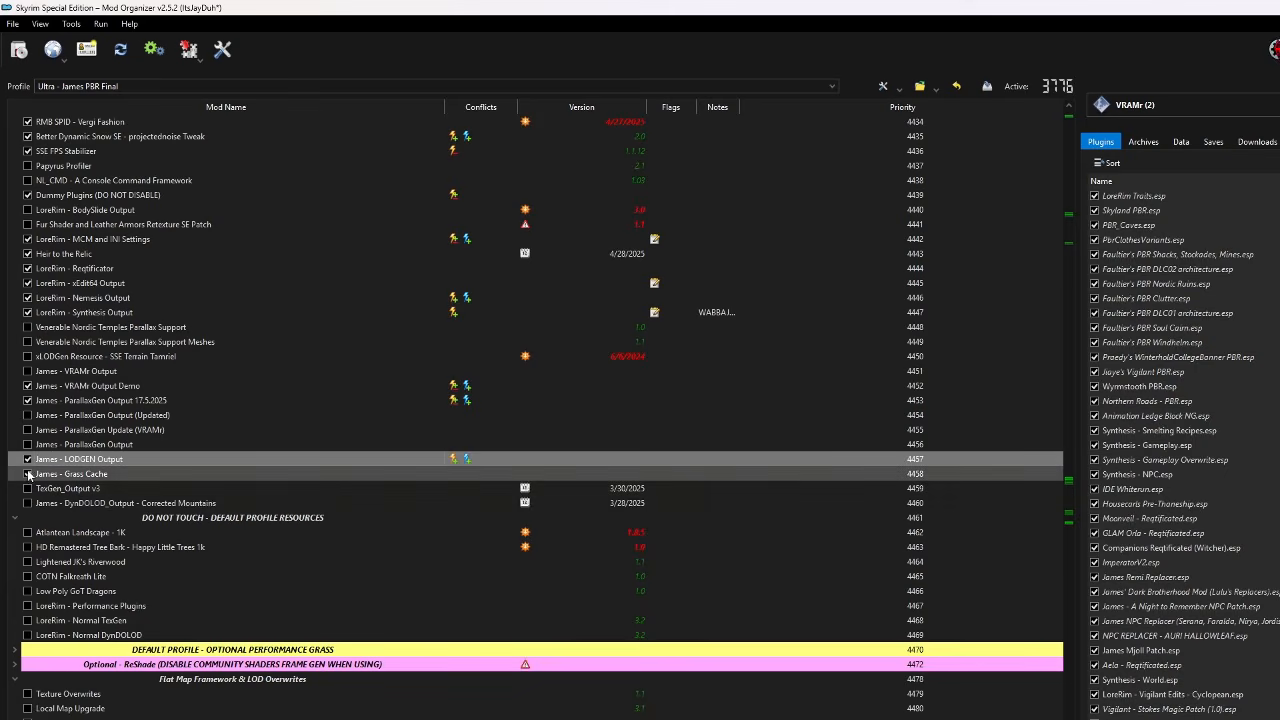
left_click(27, 473)
- Review the mods under DO NOT TOUCH - DEFAULT PROFILE RESOURCES and the Texture Overwrites mod under Flat Map Framework & LOD Overwrites
left_click(75, 532)
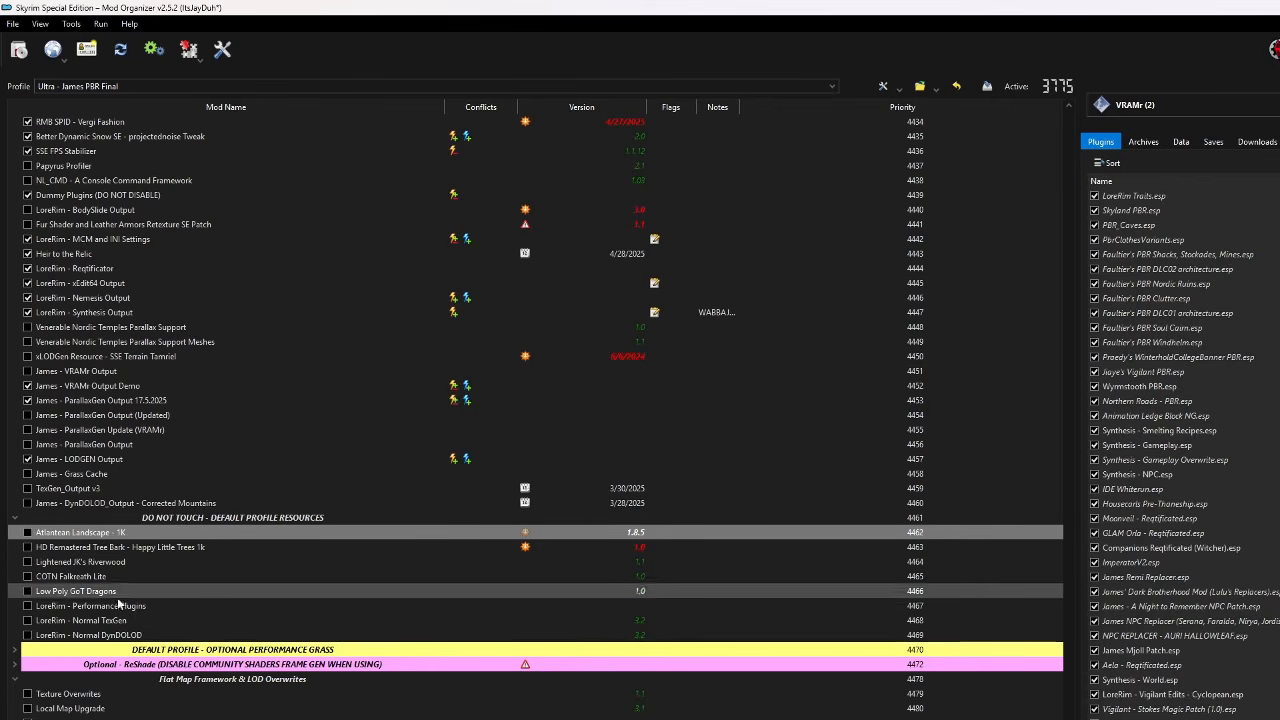
left_click(92, 562)
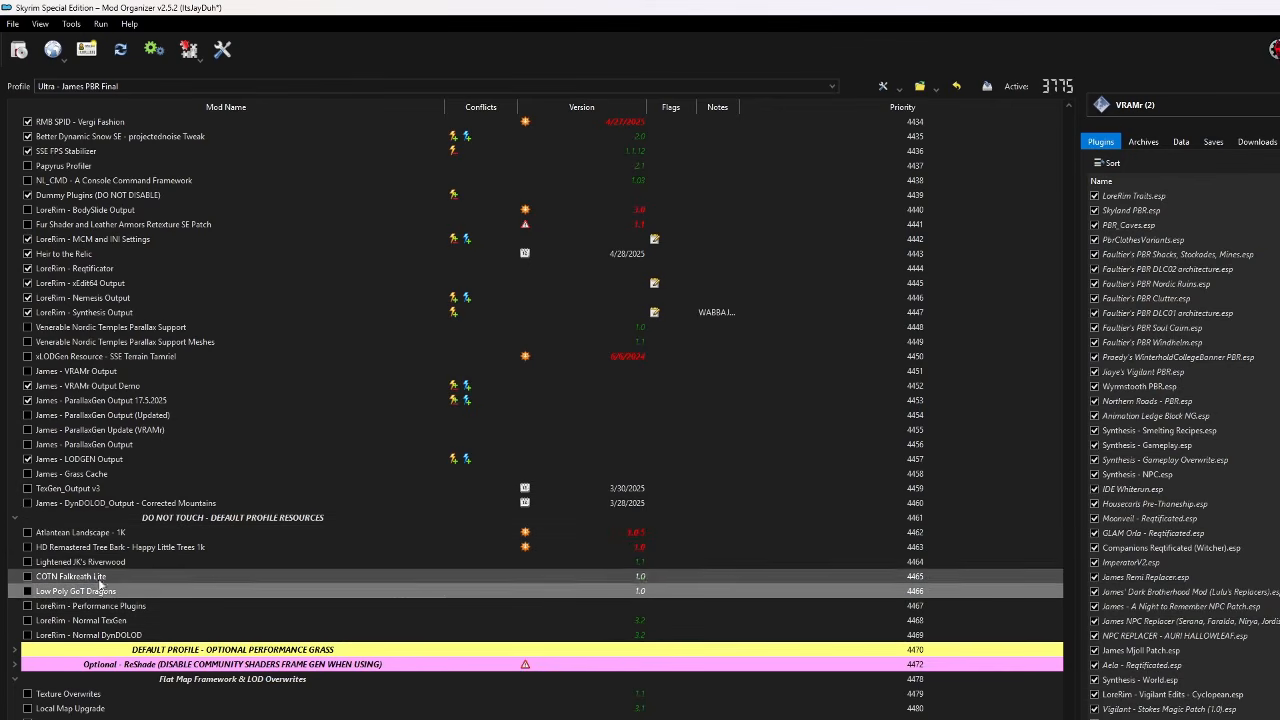
left_click(89, 532)
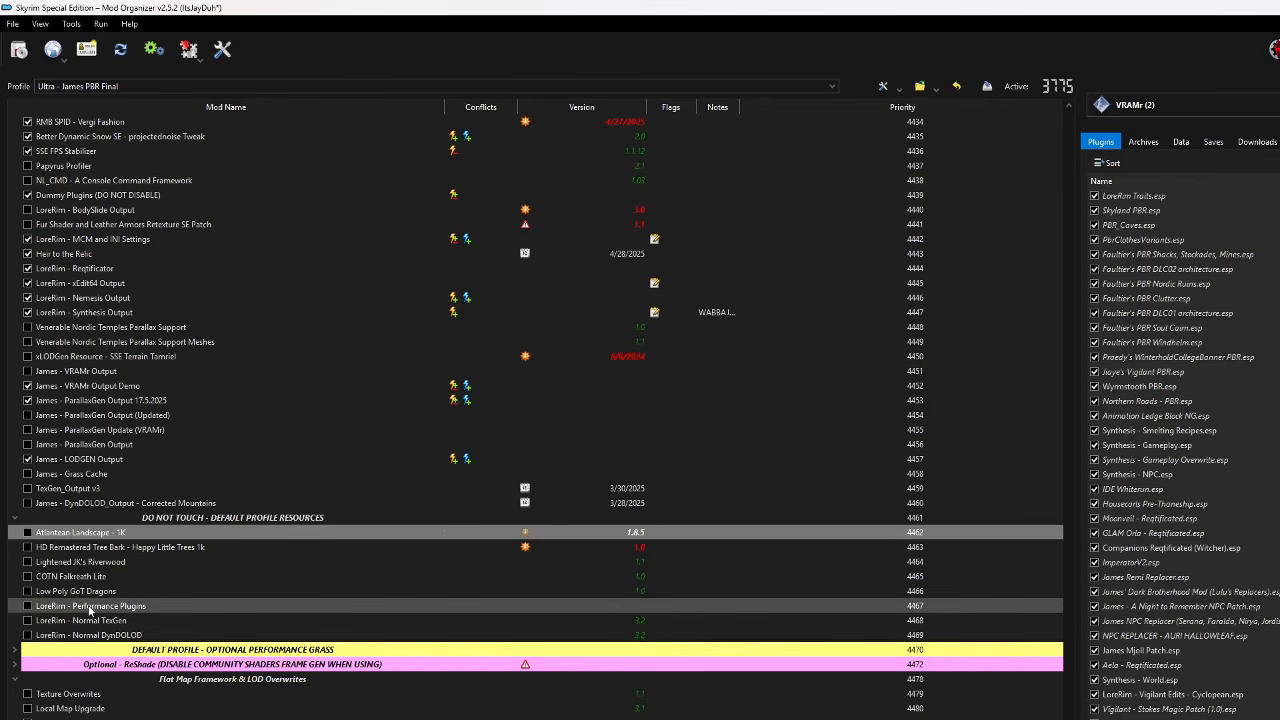
left_click(90, 606)
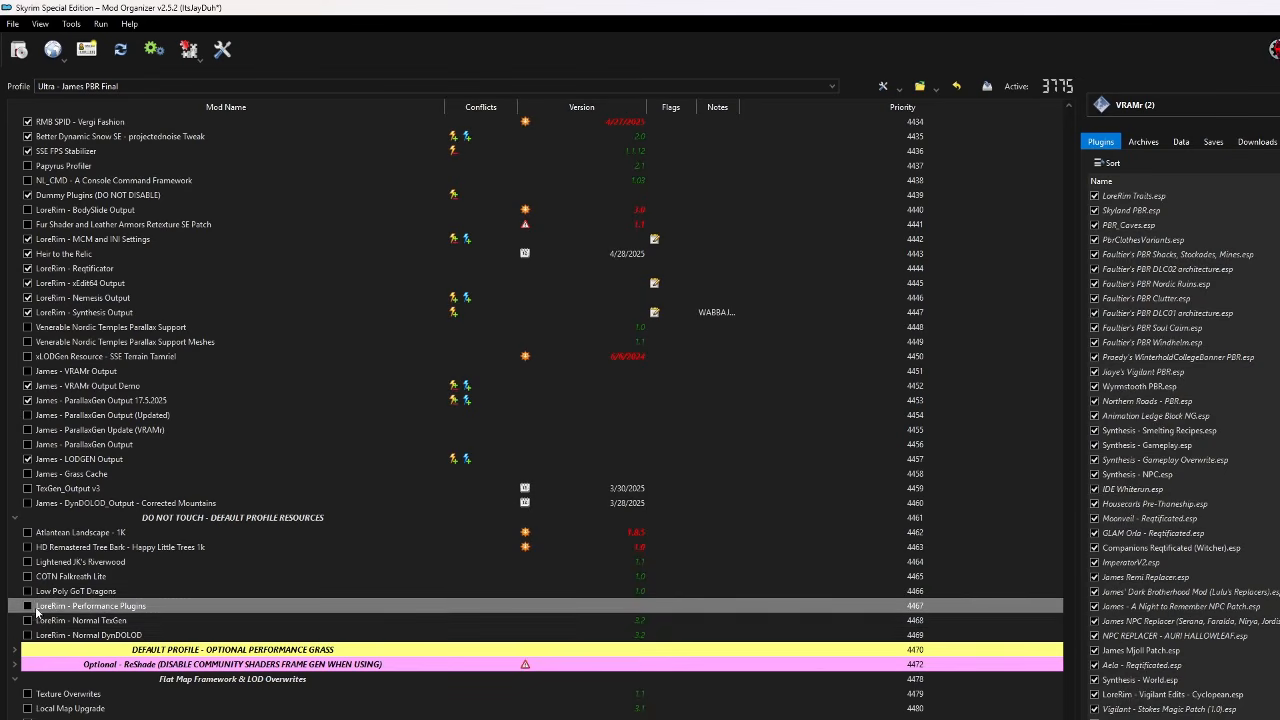
left_click(48, 624)
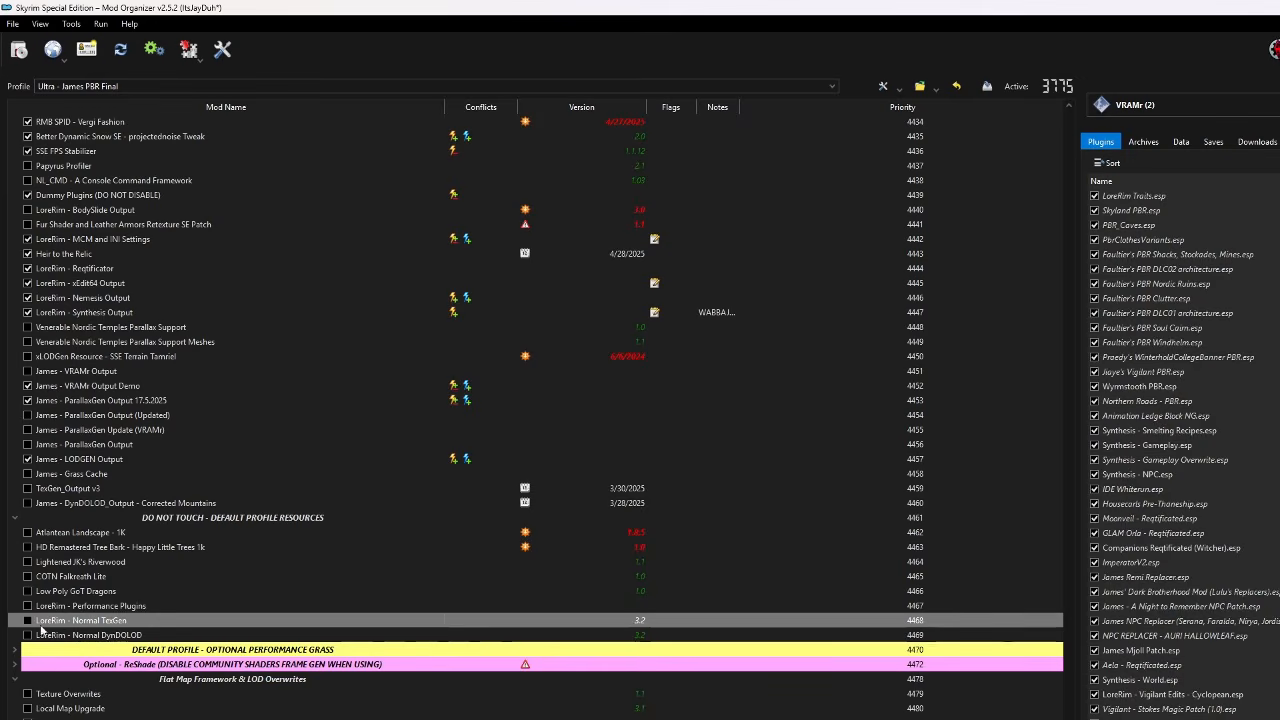
left_click(117, 637)
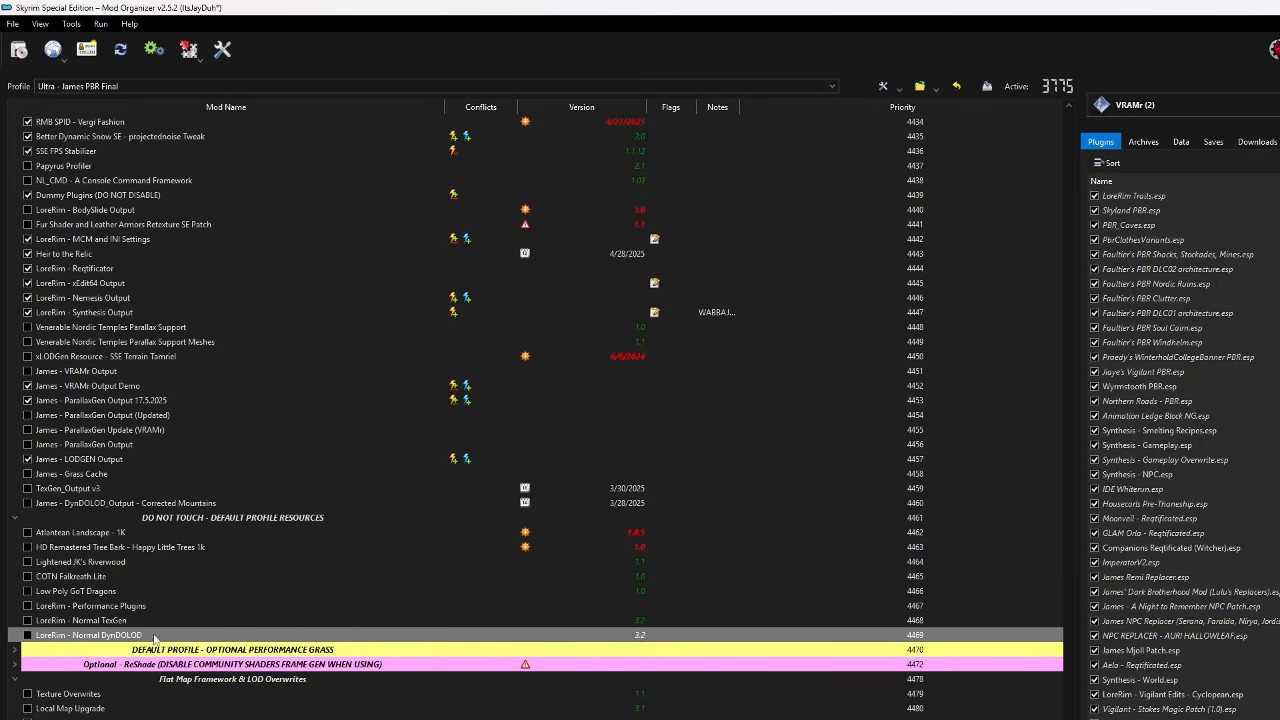
scroll(178, 635, "down", 4)
scroll(178, 635, "down", 2)
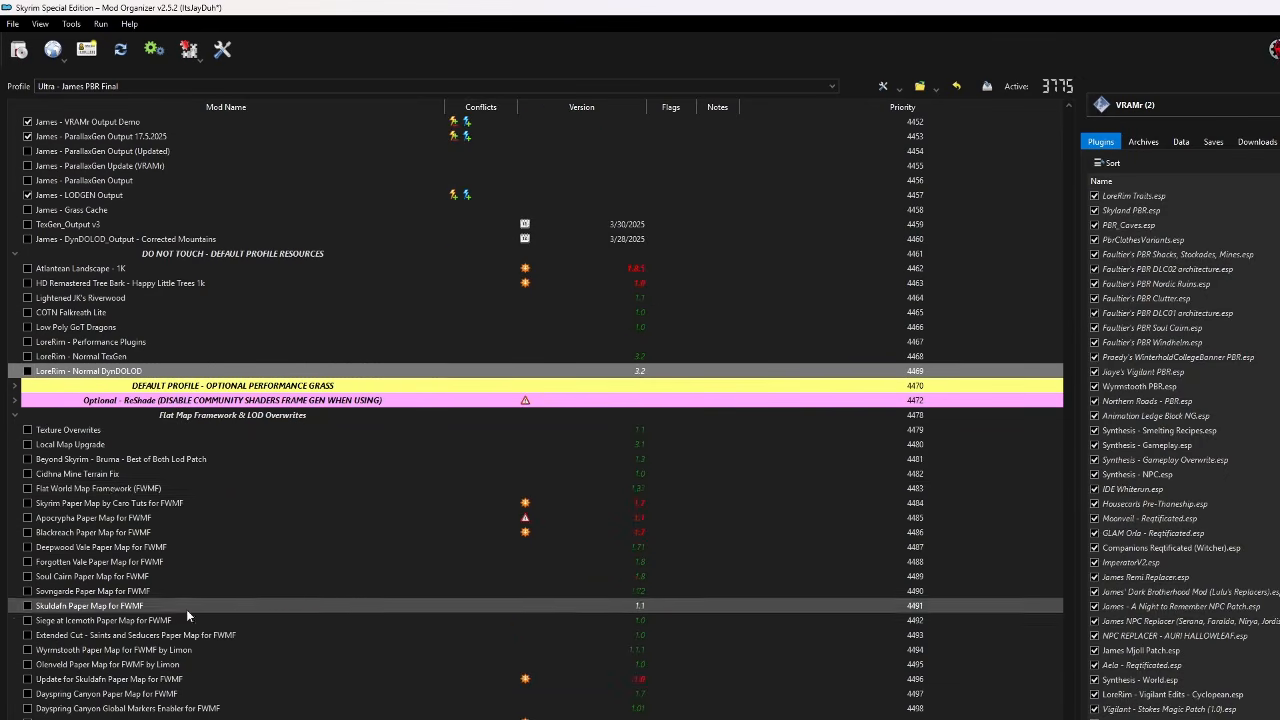
left_click(81, 431)
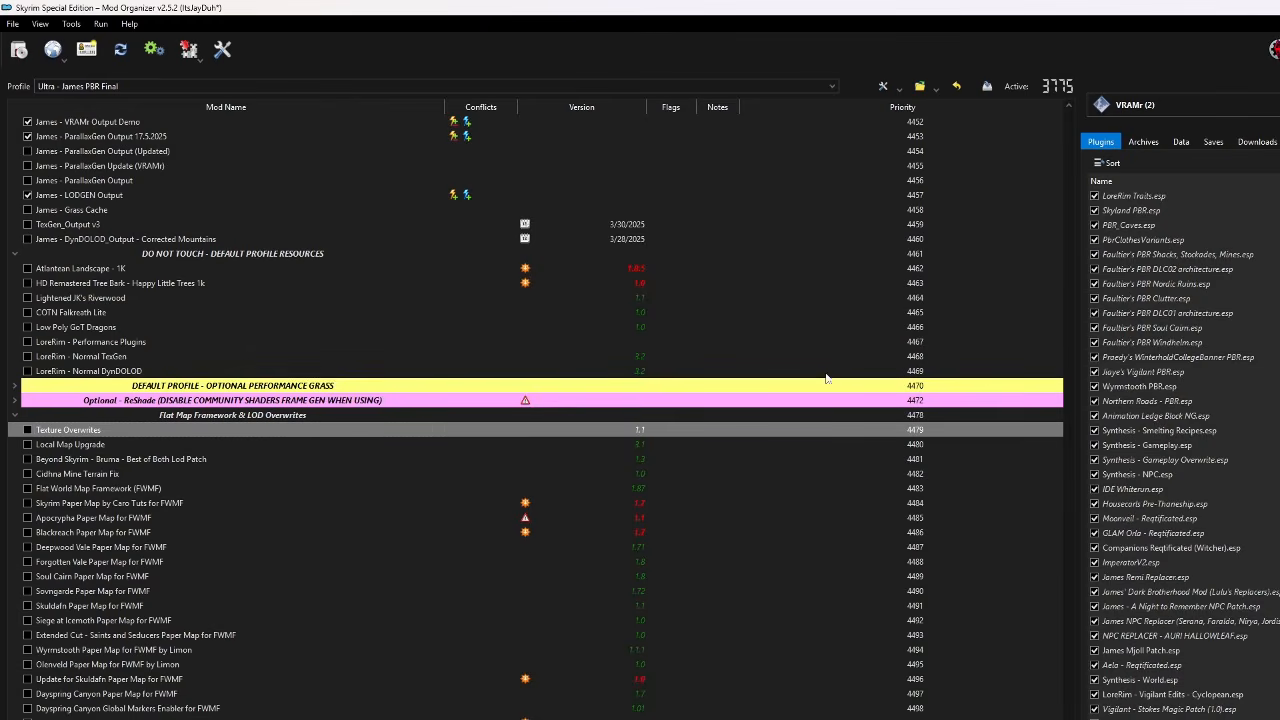
left_click(1212, 718)
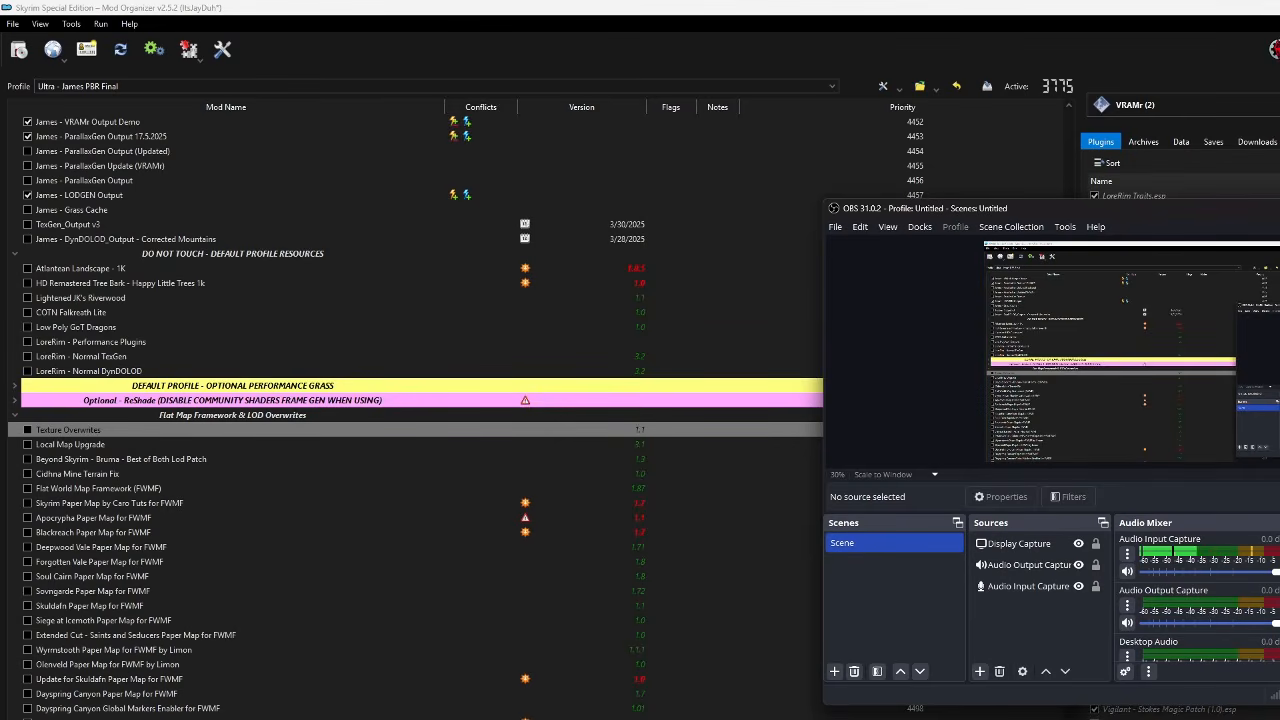
scroll(110, 416, "up", 3)
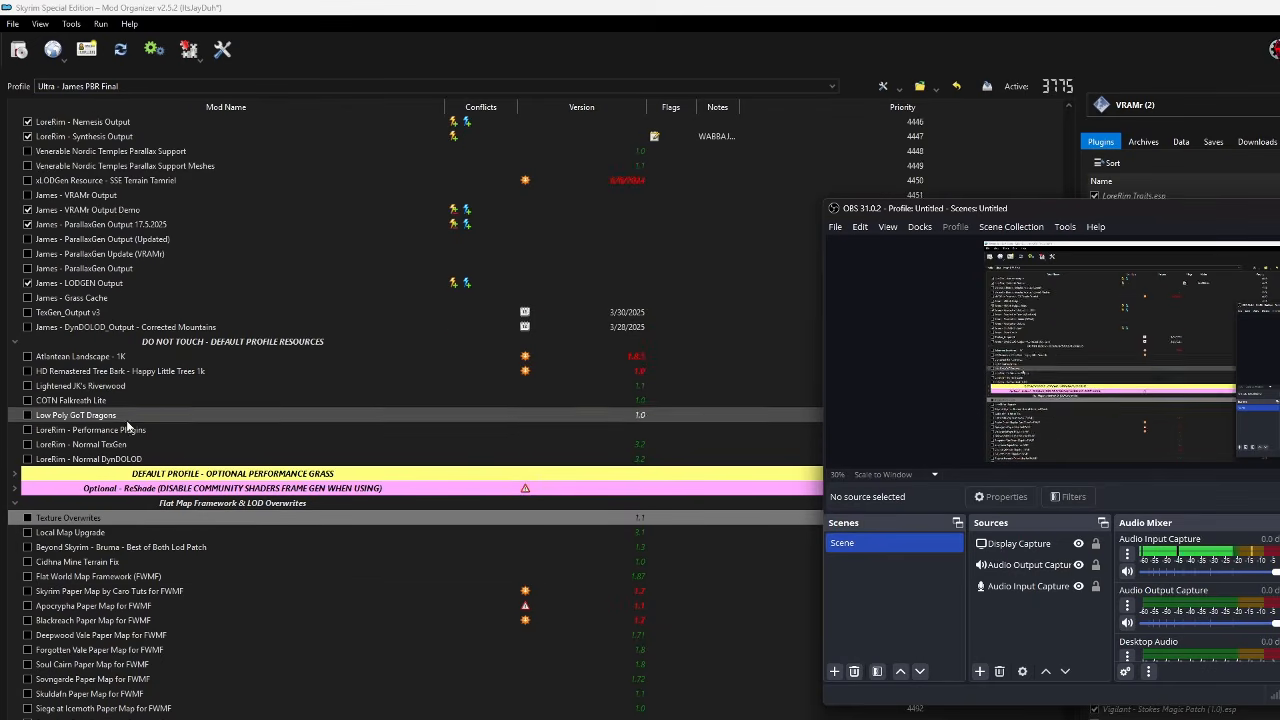